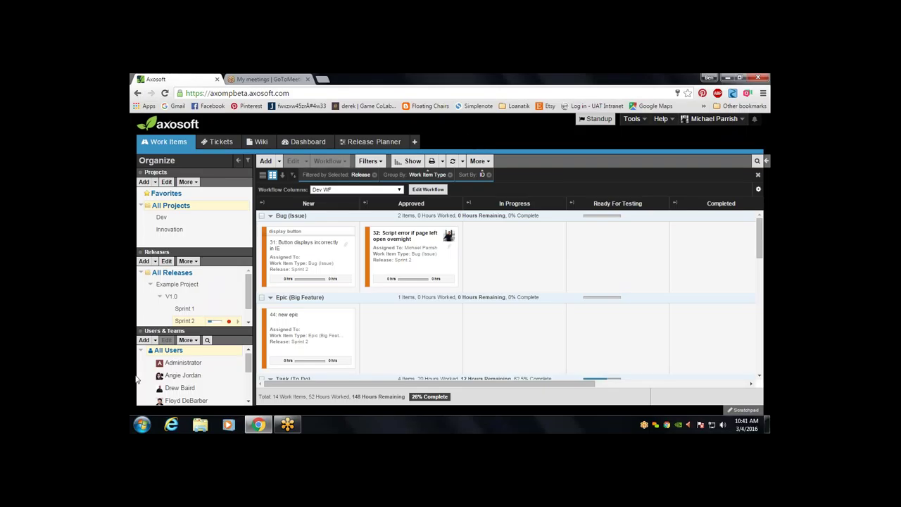
Show the Sprint 2 burndown and speedometer charts, check the due date details, and hide the charts again.
scroll(195, 303, down, 1)
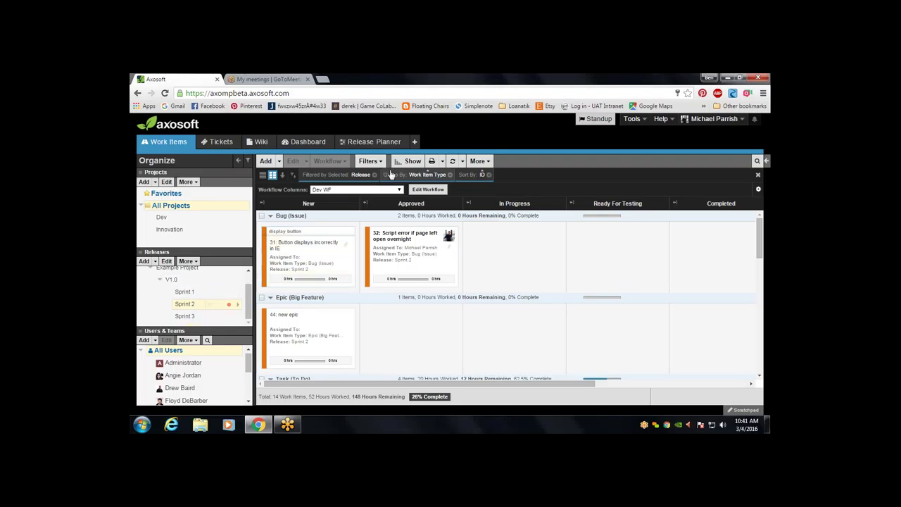
click(410, 160)
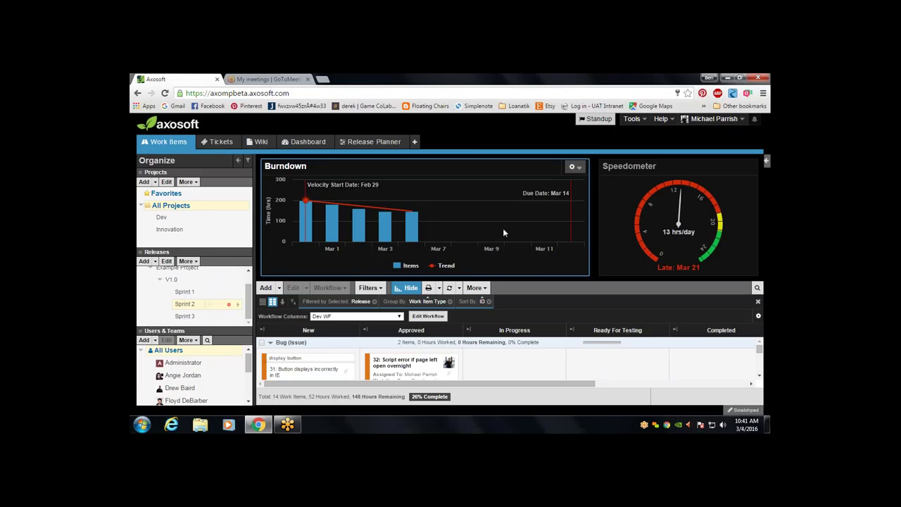
mouse_move(571, 213)
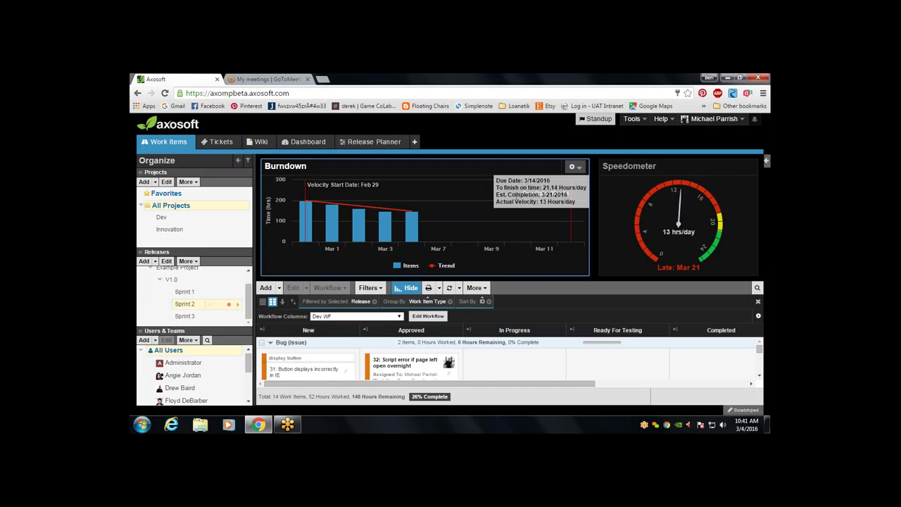
click(406, 288)
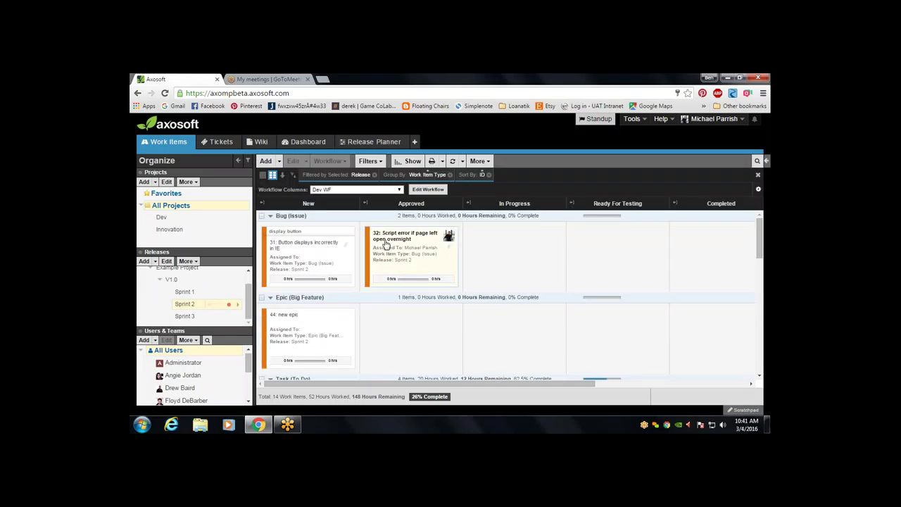
scroll(311, 248, down, 1)
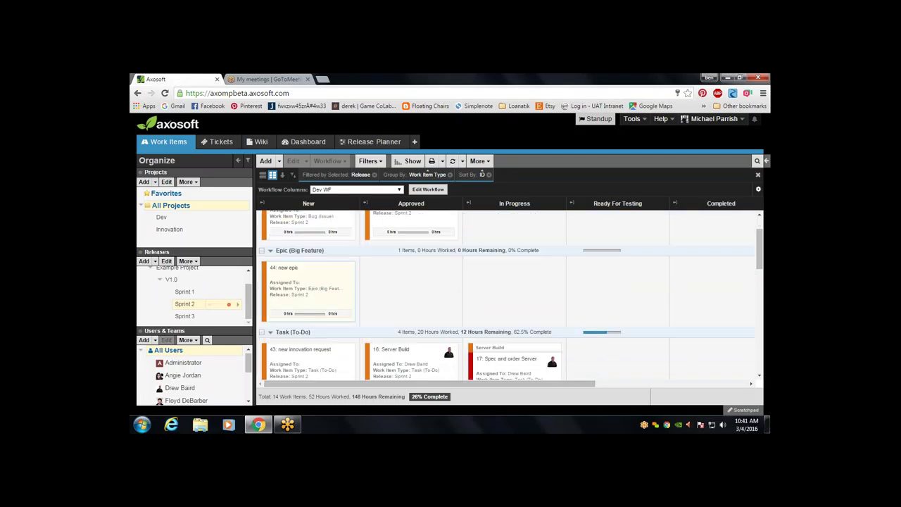
scroll(311, 247, up, 1)
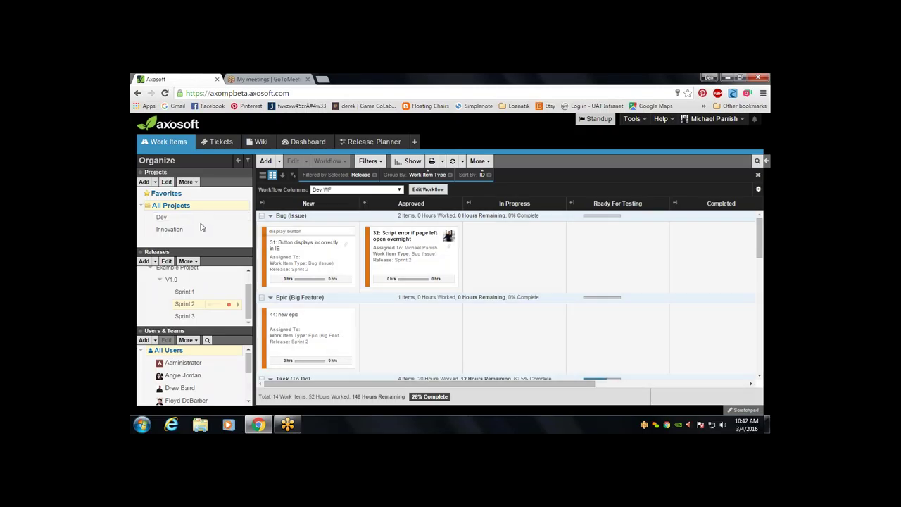
Collapse the Users & Teams section and look through the Sprint 2 cards on the board.
click(164, 330)
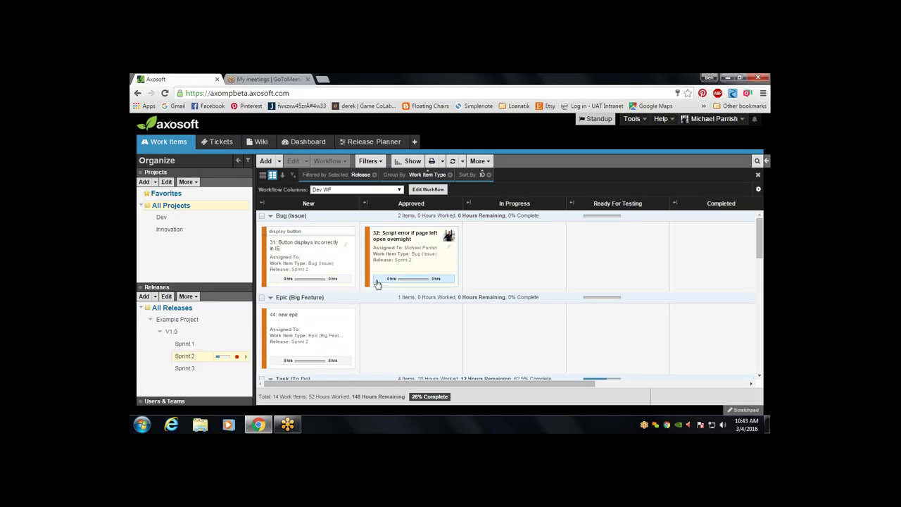
scroll(377, 283, down, 5)
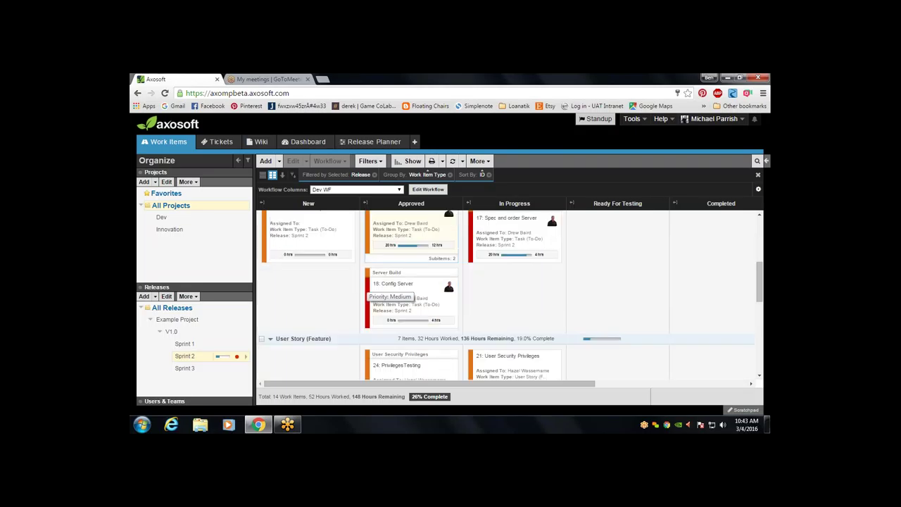
scroll(384, 289, down, 3)
scroll(384, 289, up, 4)
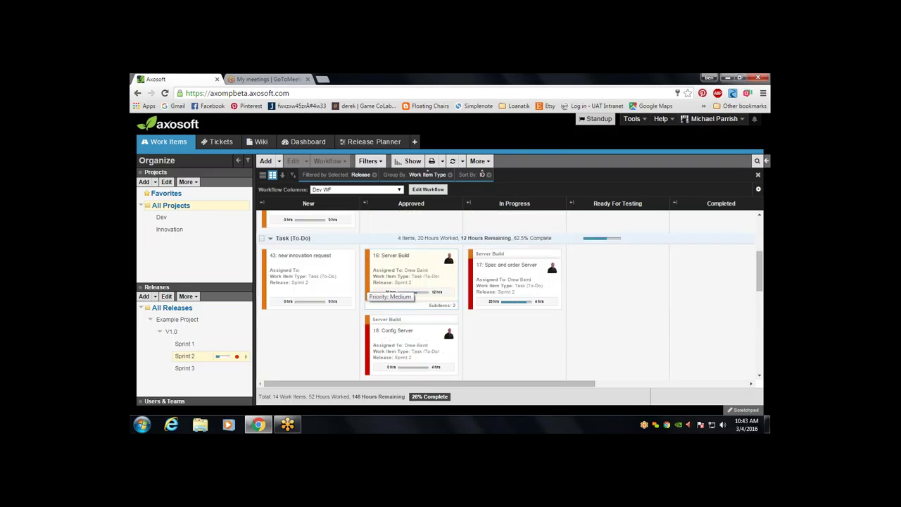
Filter the board to Sprint 1 and show its burndown and speedometer charts.
click(185, 344)
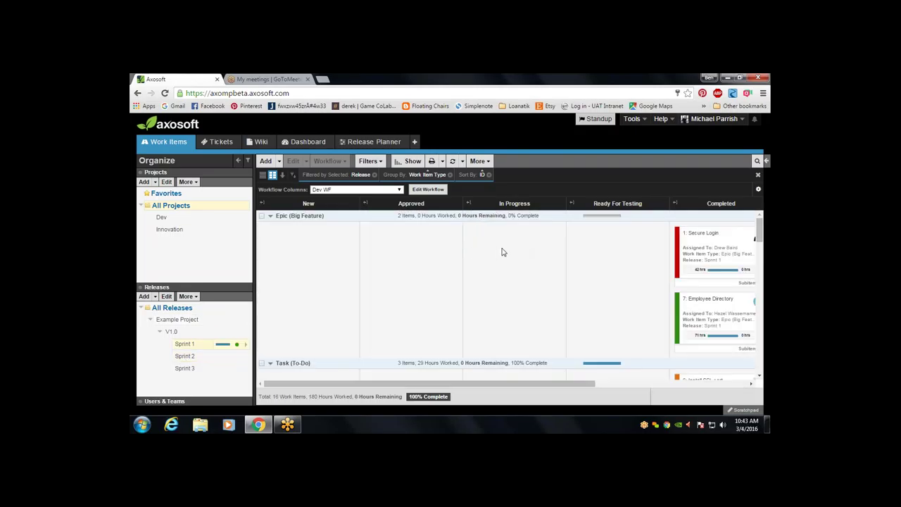
scroll(514, 260, down, 2)
mouse_move(496, 388)
mouse_down()
mouse_move(562, 388)
mouse_move(495, 388)
mouse_up()
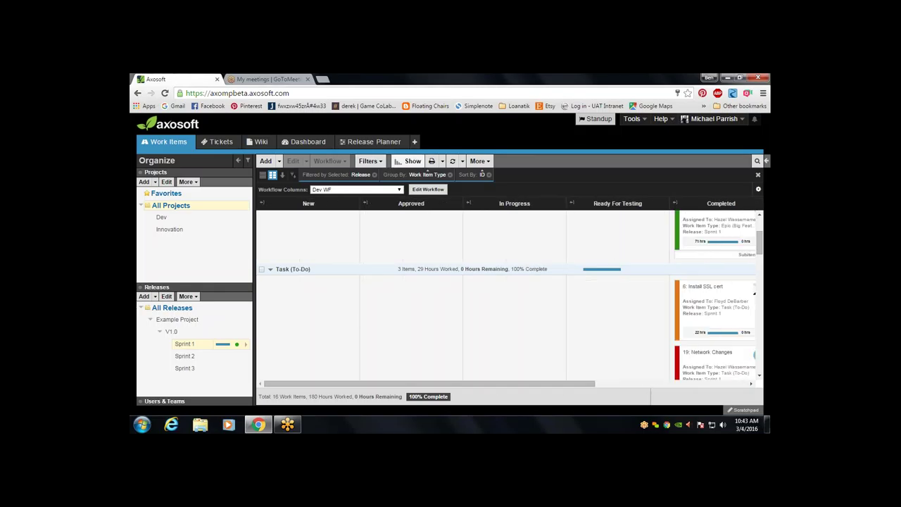
click(409, 161)
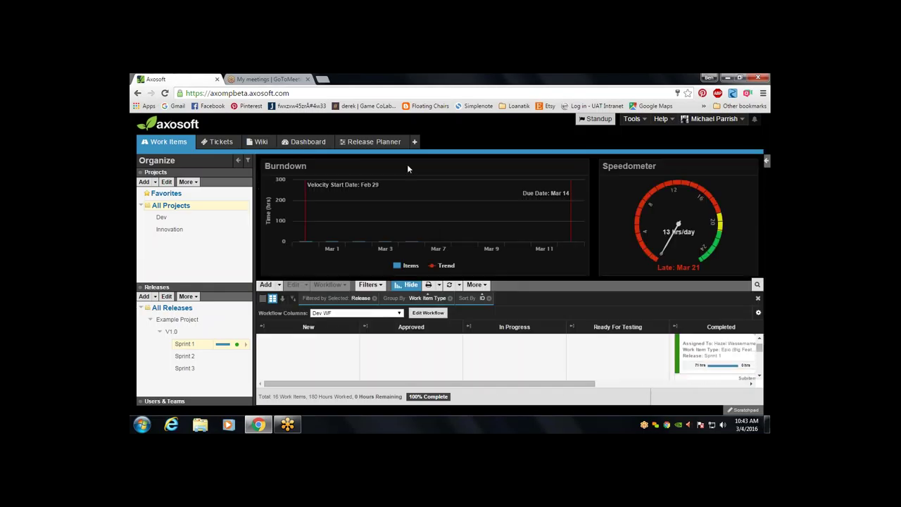
Switch the board to Sprint 3 and hide the charts to look over its cards.
click(195, 374)
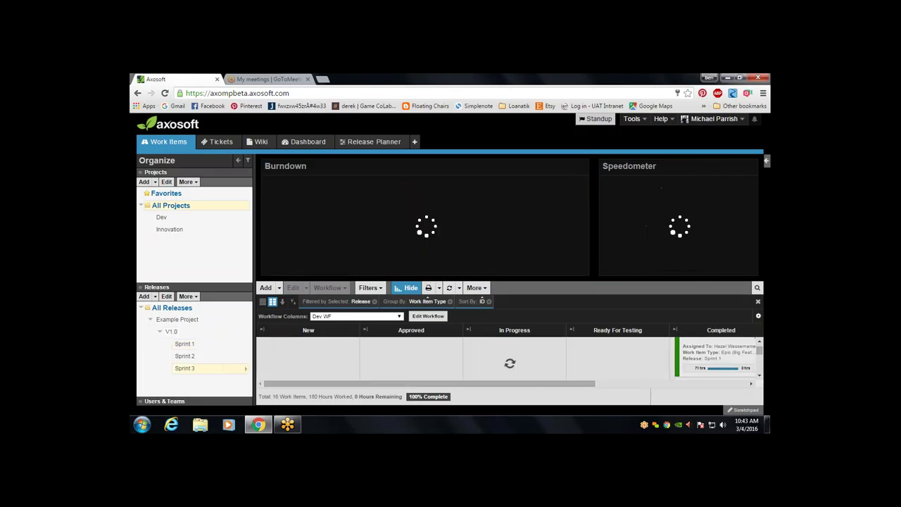
click(405, 289)
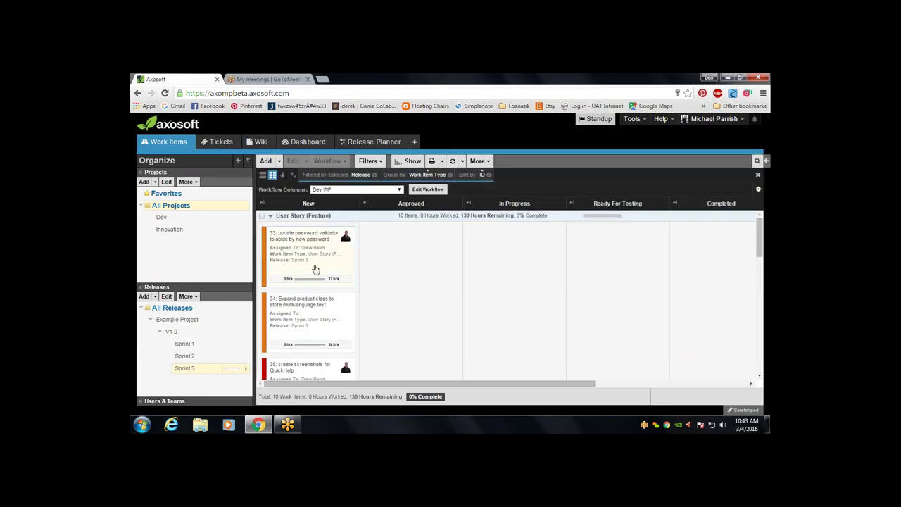
scroll(311, 268, down, 1)
scroll(315, 269, up, 1)
Display the work items as a list instead of cards and filter them to Sprint 2.
click(263, 175)
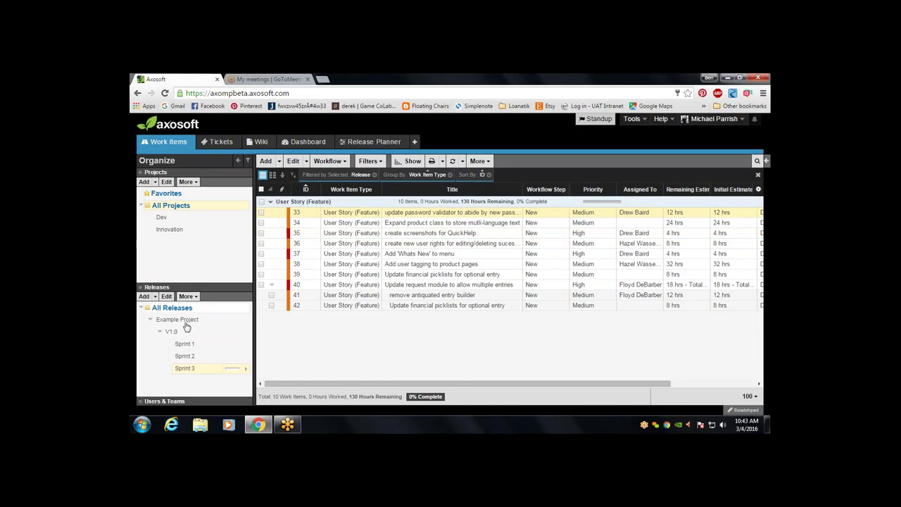
click(184, 356)
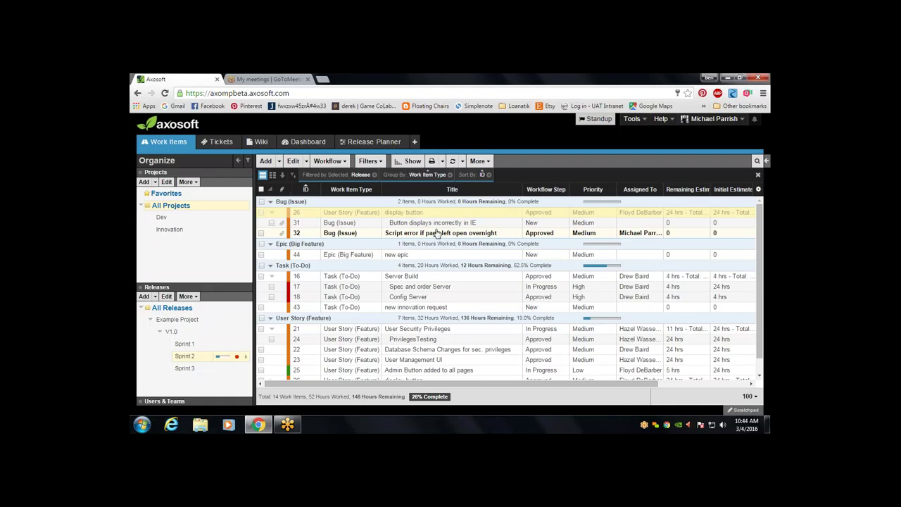
scroll(438, 238, down, 1)
scroll(438, 238, up, 1)
scroll(438, 238, down, 1)
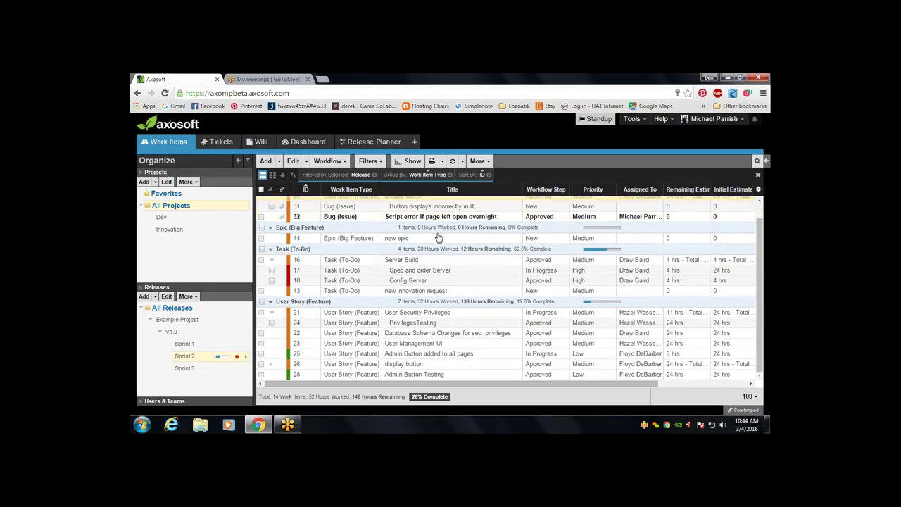
scroll(438, 238, up, 1)
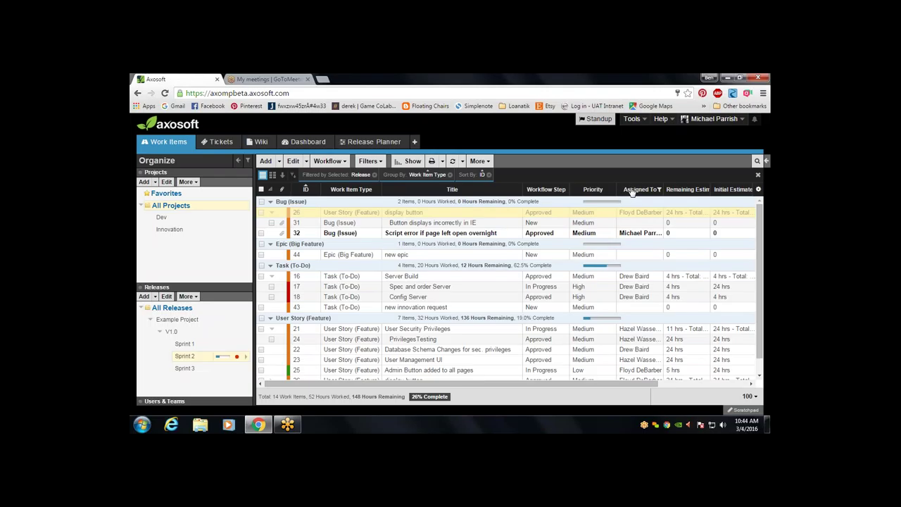
mouse_move(576, 221)
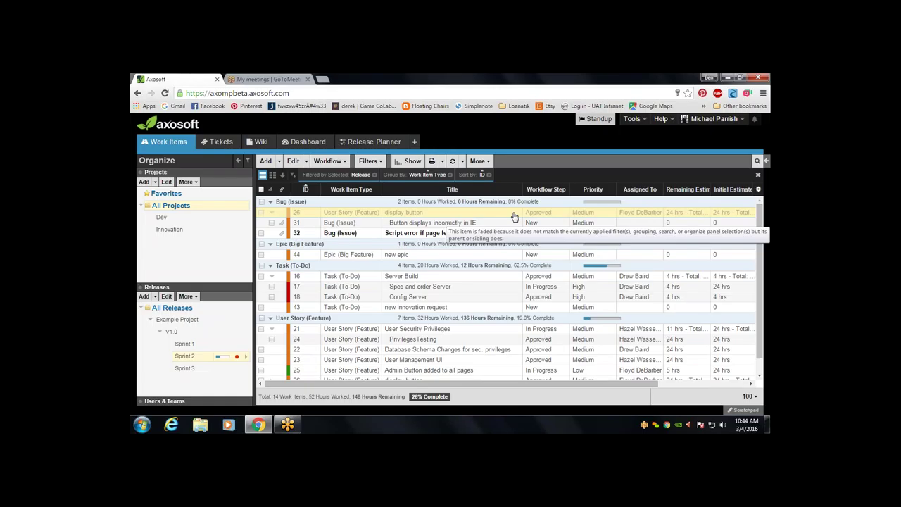
Open the Server Build task, view its field template, and close both without saving.
double_click(399, 276)
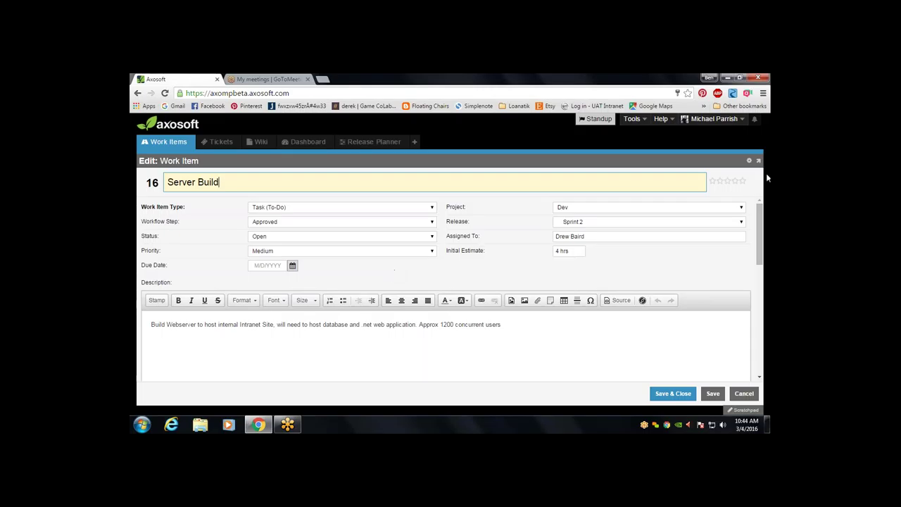
click(748, 163)
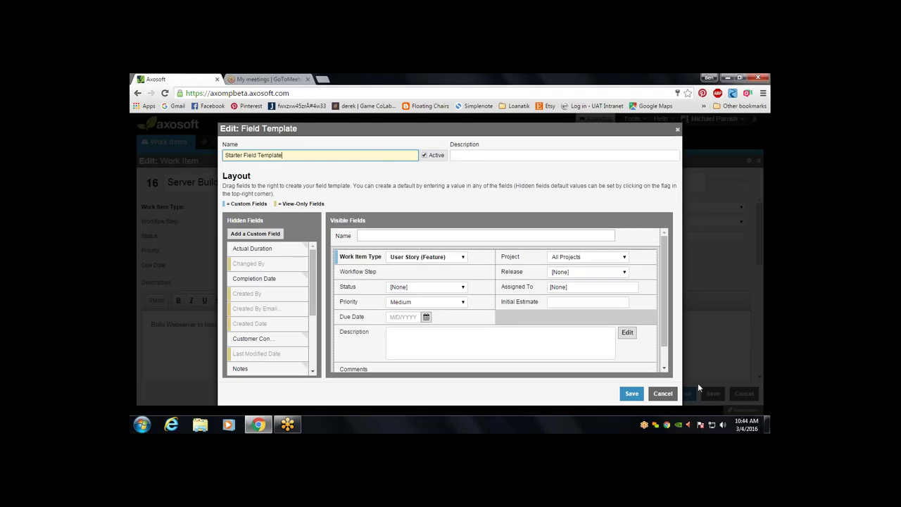
key(Escape)
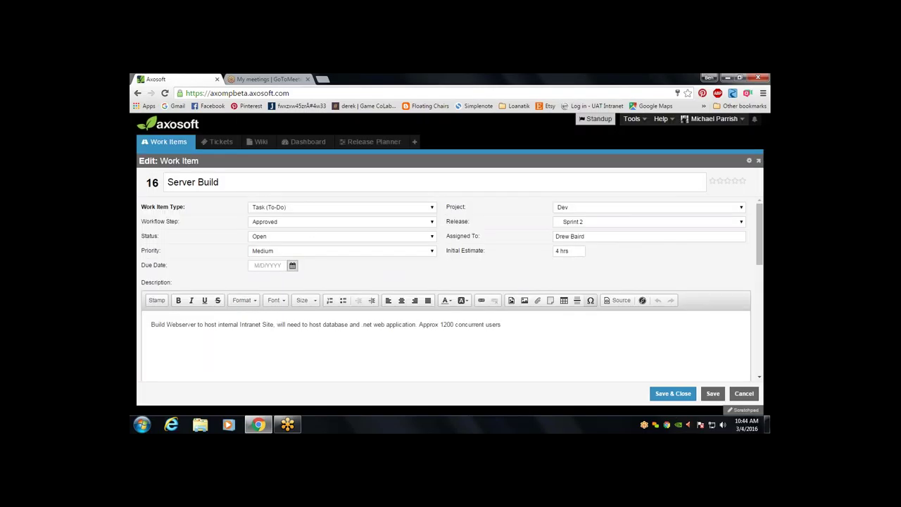
click(745, 395)
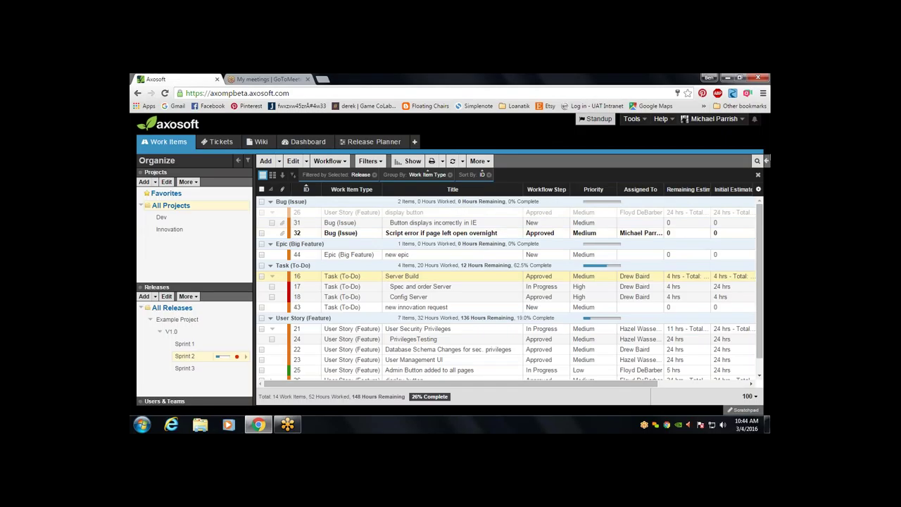
Show the details of the Server Build task and choose Source Control from the available detail sections.
click(767, 160)
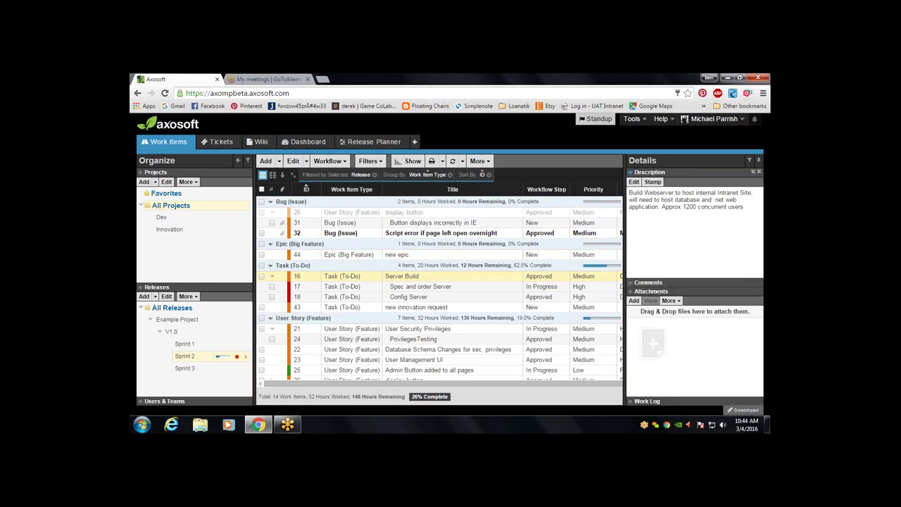
click(750, 162)
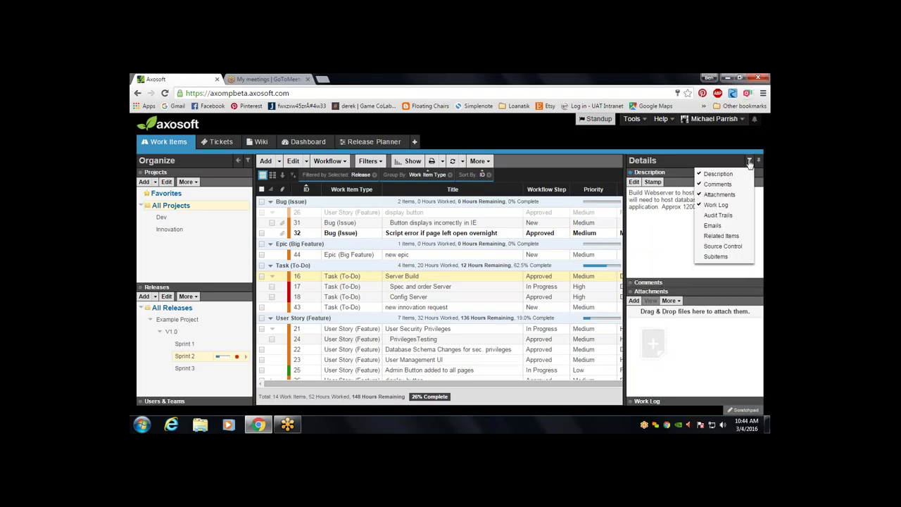
click(724, 246)
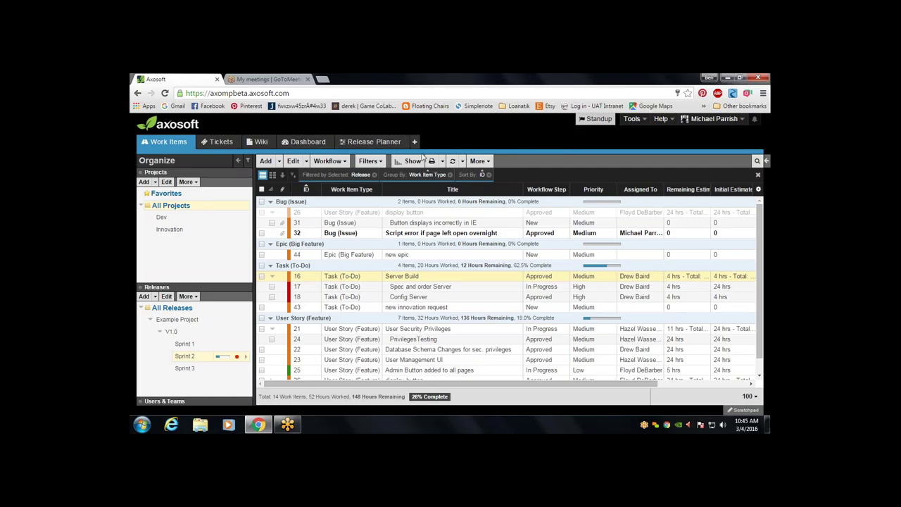
Open the Release Planner, reload the page, and review the Sprint 3 assignments and capacity.
click(378, 143)
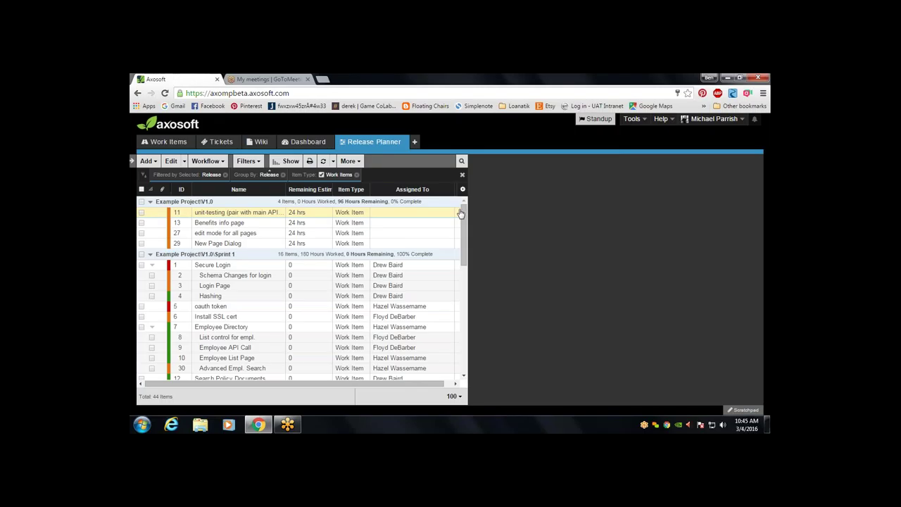
click(166, 94)
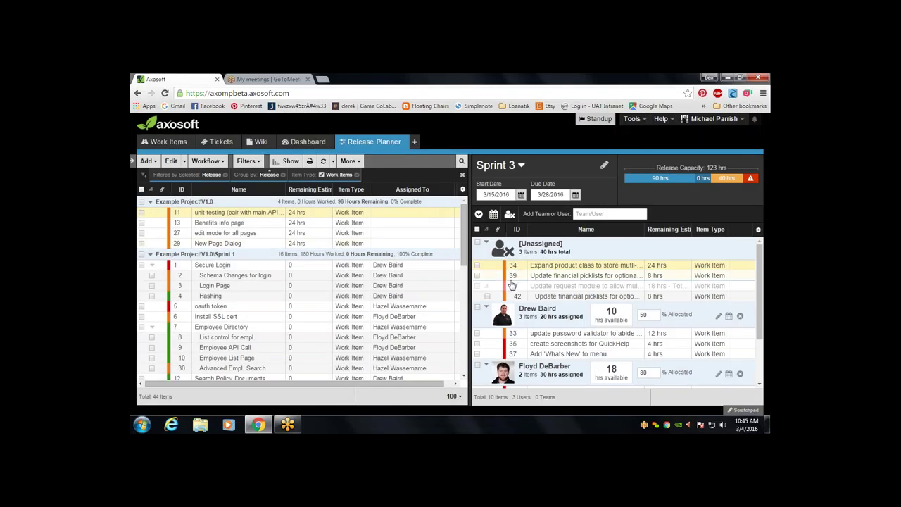
scroll(512, 282, down, 2)
scroll(512, 285, up, 2)
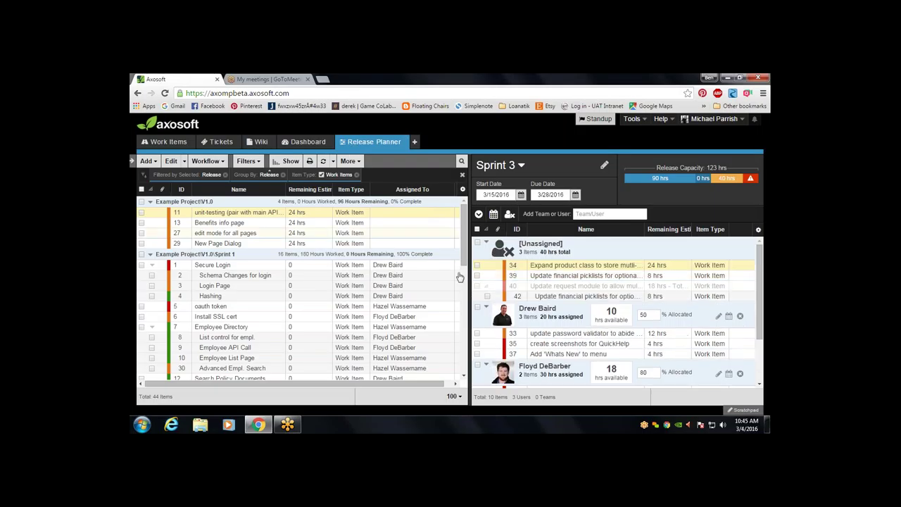
scroll(532, 301, down, 2)
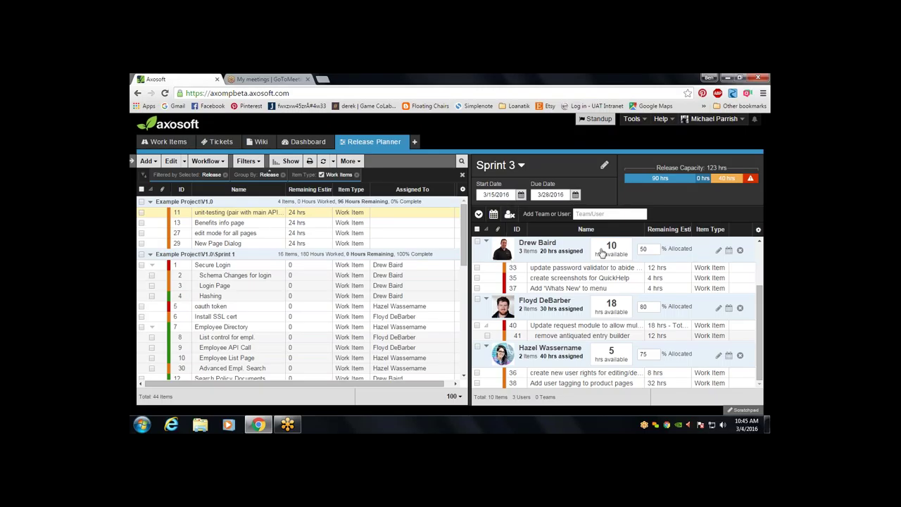
Collapse the first assigned user's items in Sprint 3, view that user's capacity settings, and close them without saving.
click(716, 254)
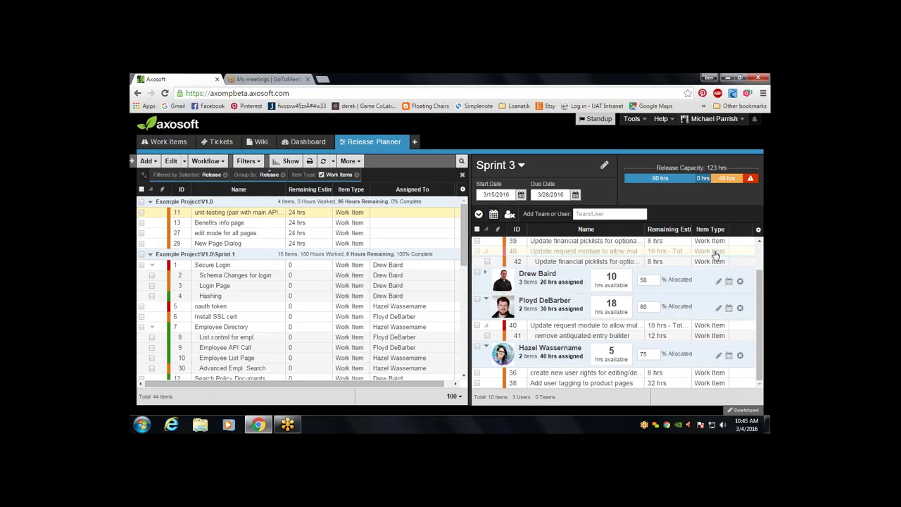
click(719, 282)
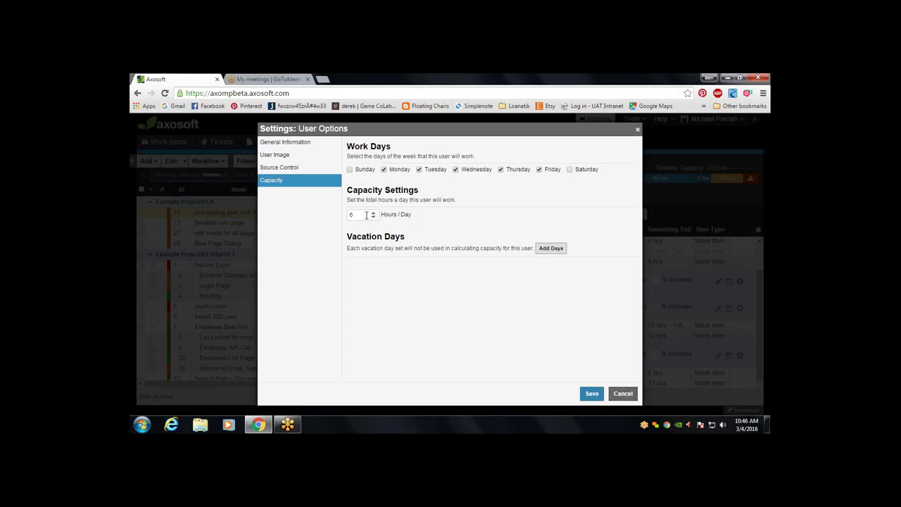
click(626, 395)
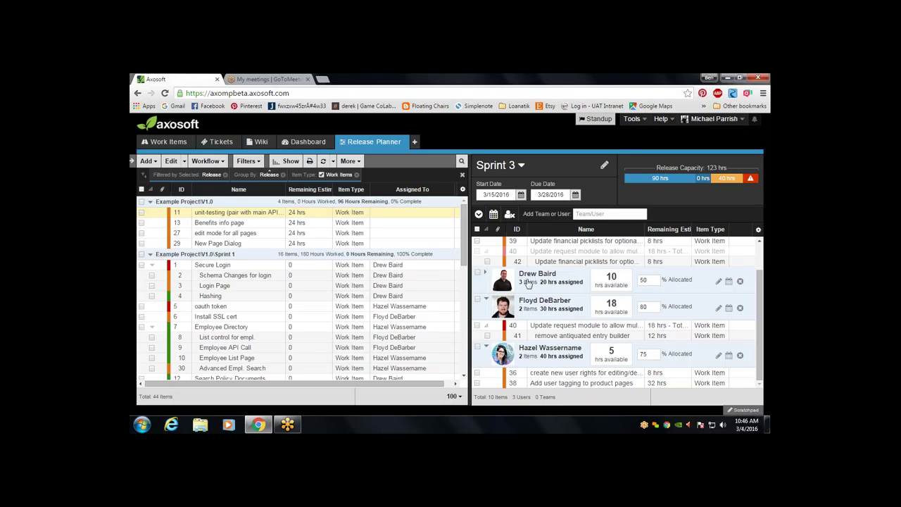
scroll(525, 297, up, 1)
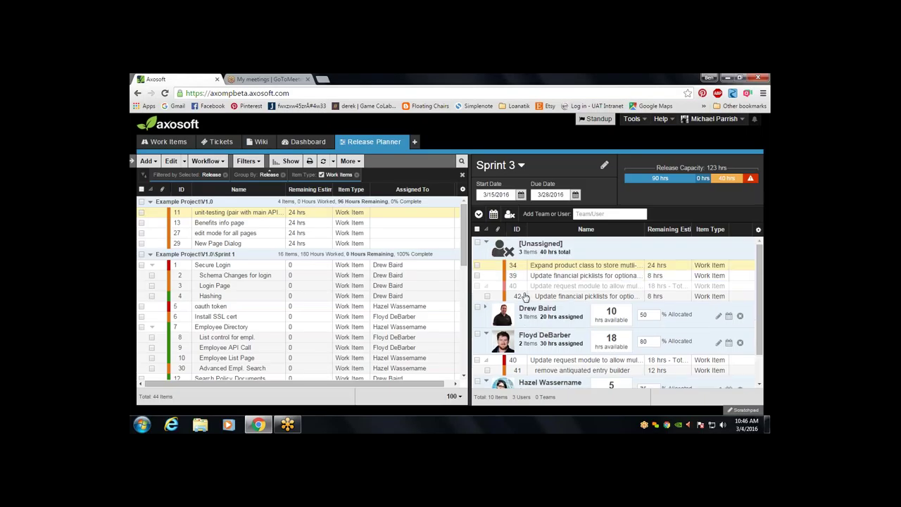
scroll(524, 296, down, 1)
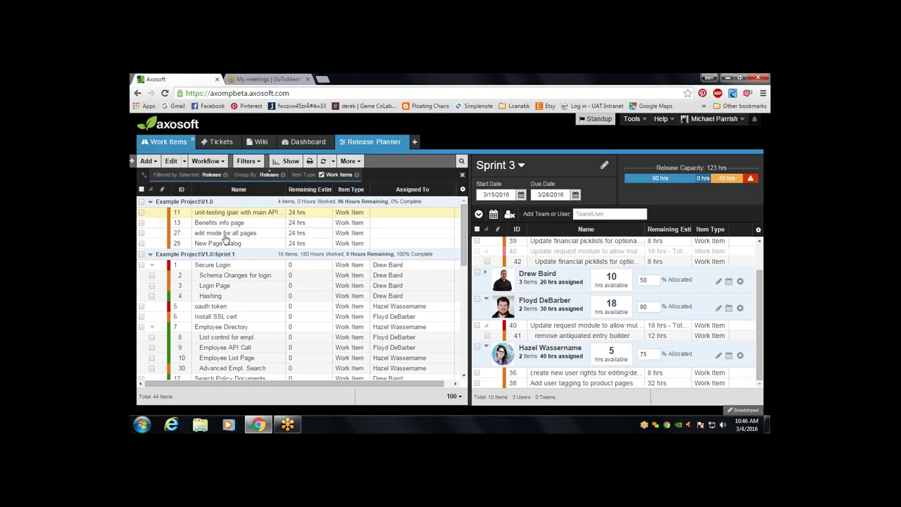
Leave the Release Planner, review the Investor 1 dashboard, and return to the Sprint 2 work items.
click(169, 142)
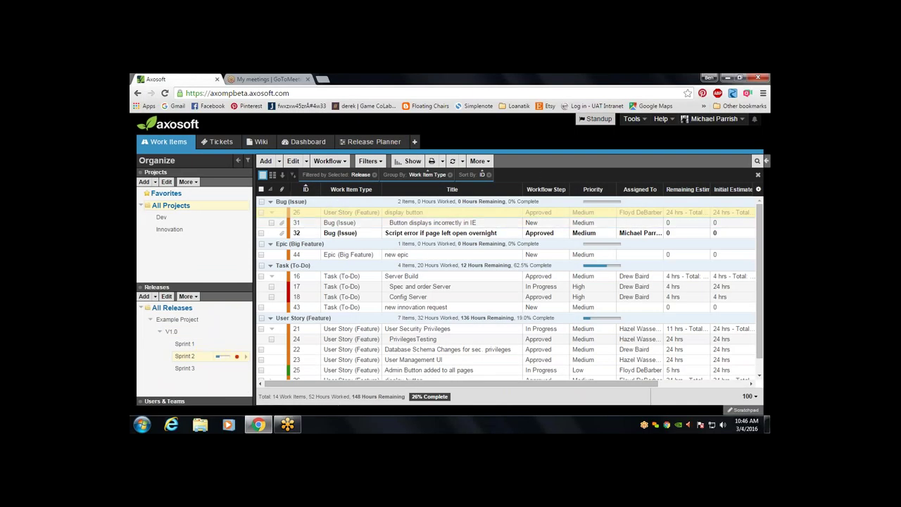
click(304, 141)
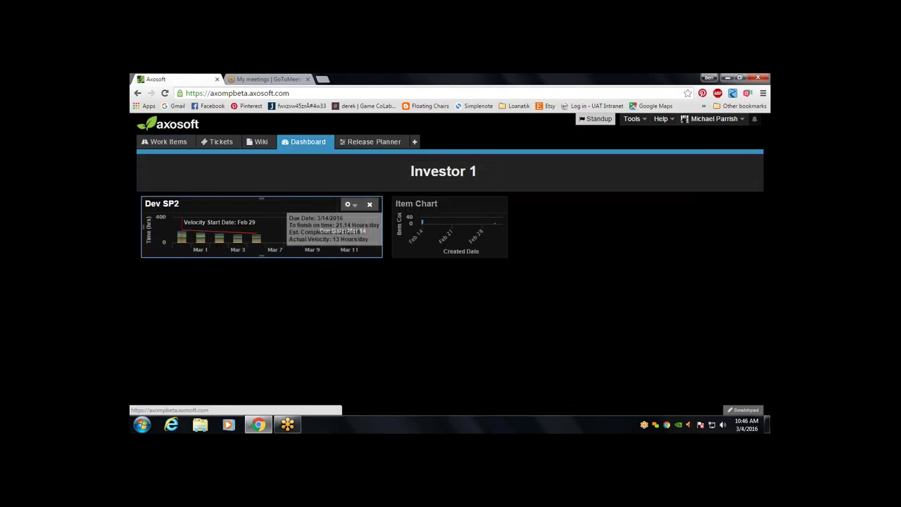
click(169, 142)
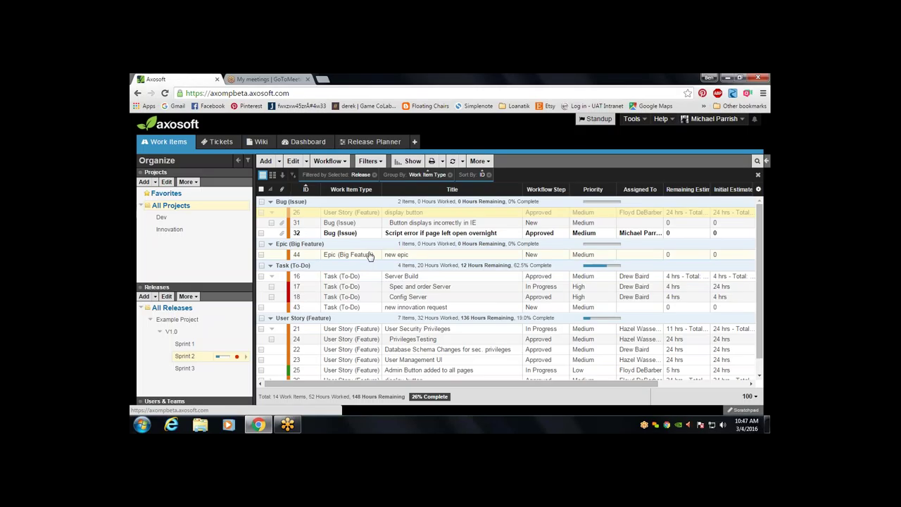
Show the Burndown and Speedometer charts above the Sprint 2 list, examine them, and hide them again.
click(405, 161)
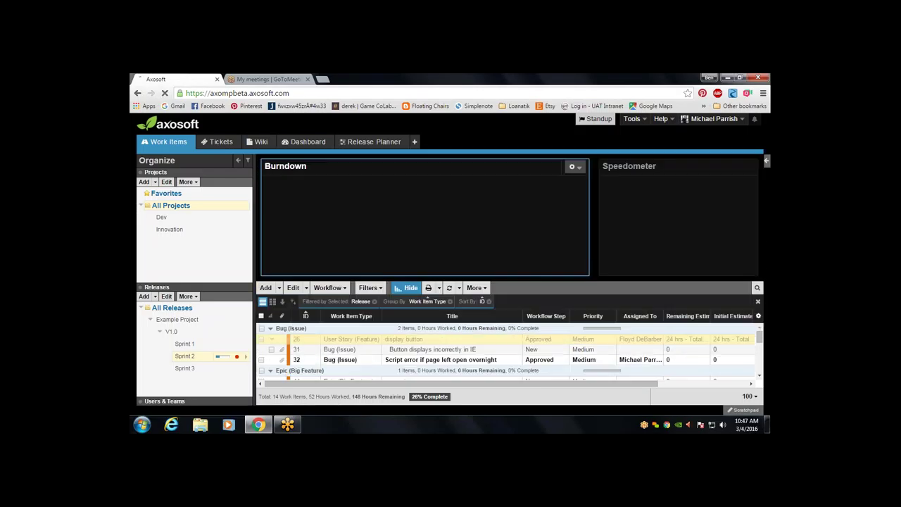
mouse_move(393, 245)
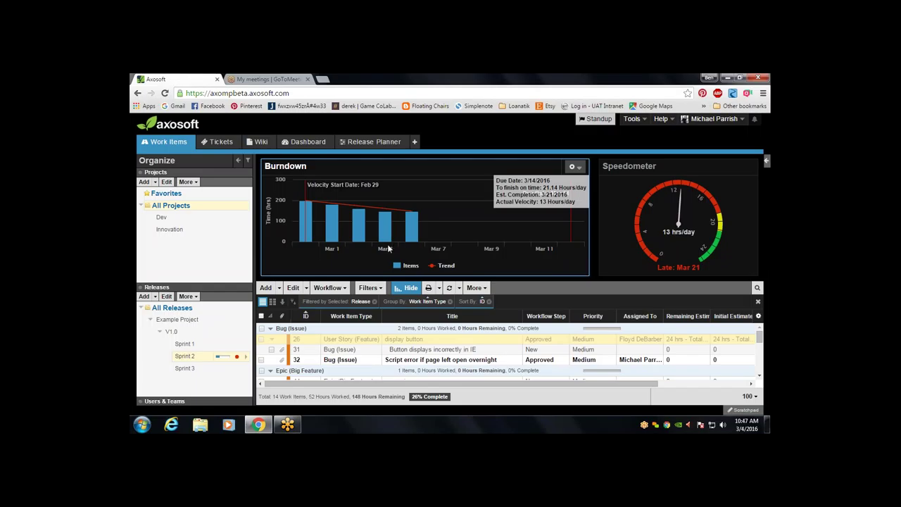
click(407, 288)
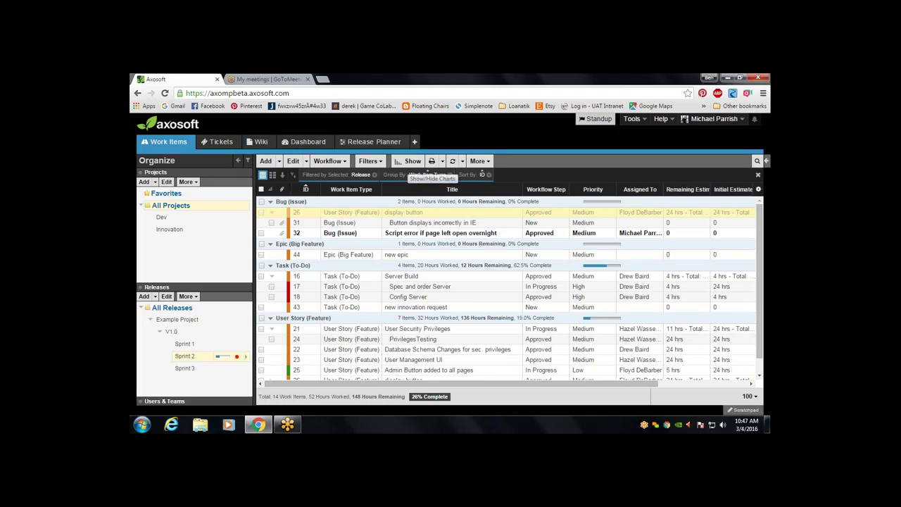
Open the system options, review the main tab visibility settings, and close them without saving.
click(415, 142)
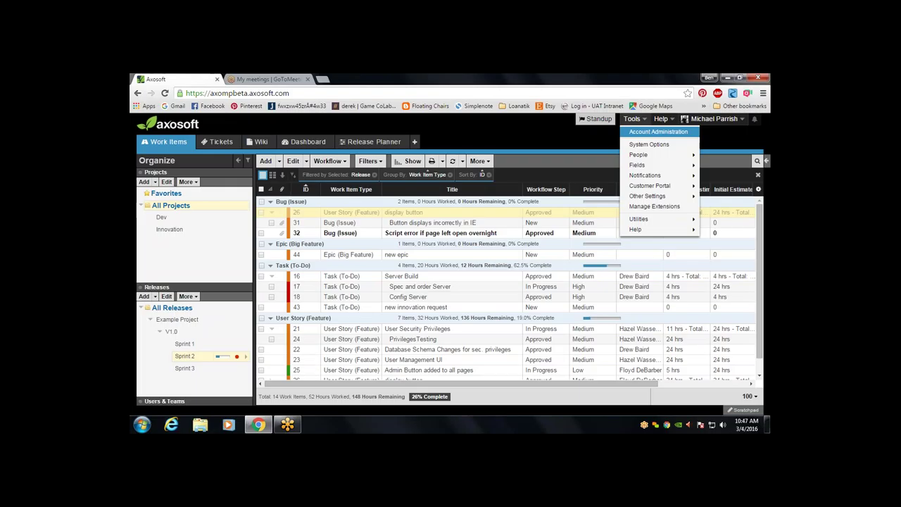
click(648, 144)
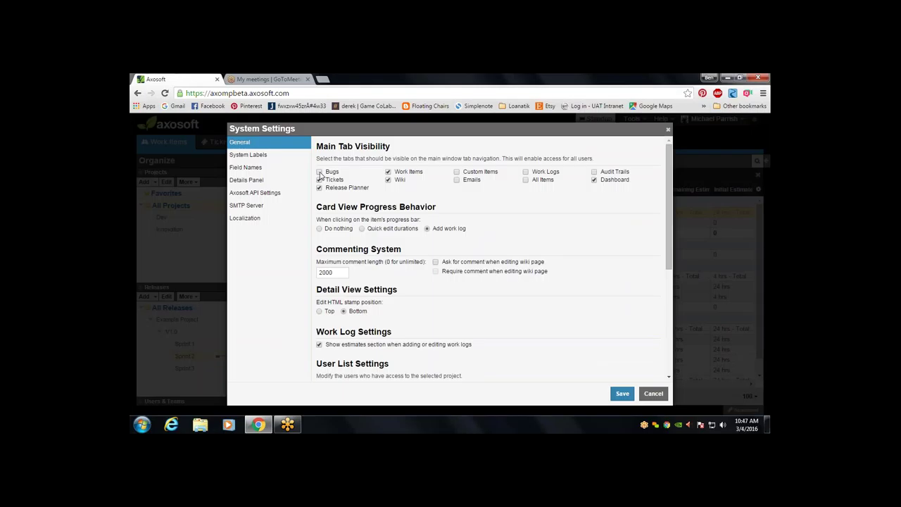
key(Escape)
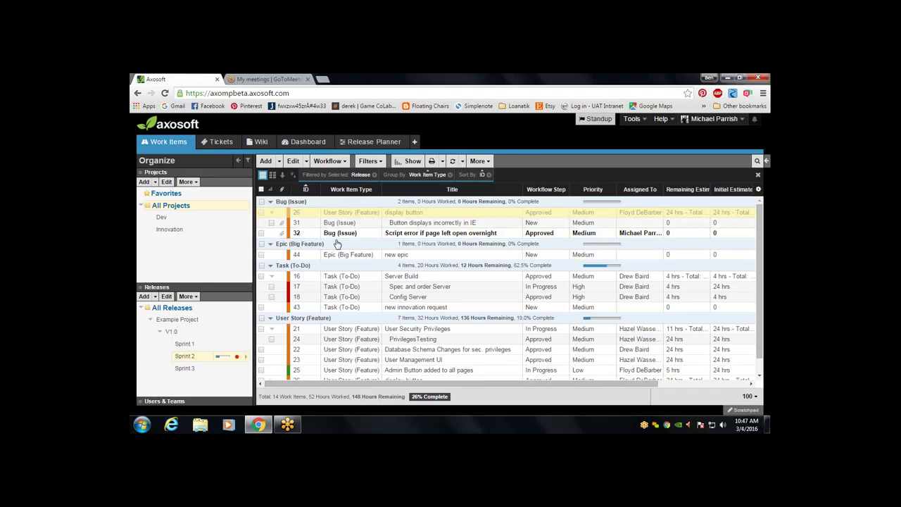
Switch the Sprint 2 work items to card view and briefly show the charts above the board.
click(273, 175)
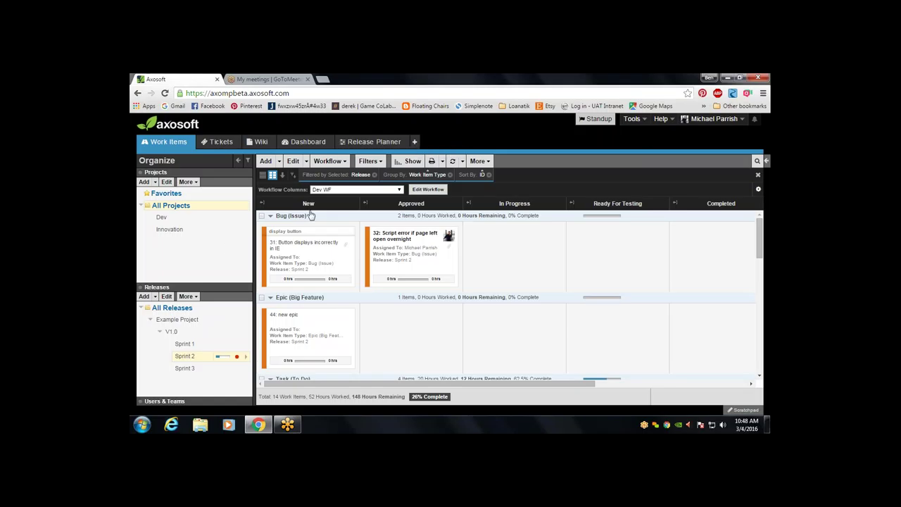
click(409, 161)
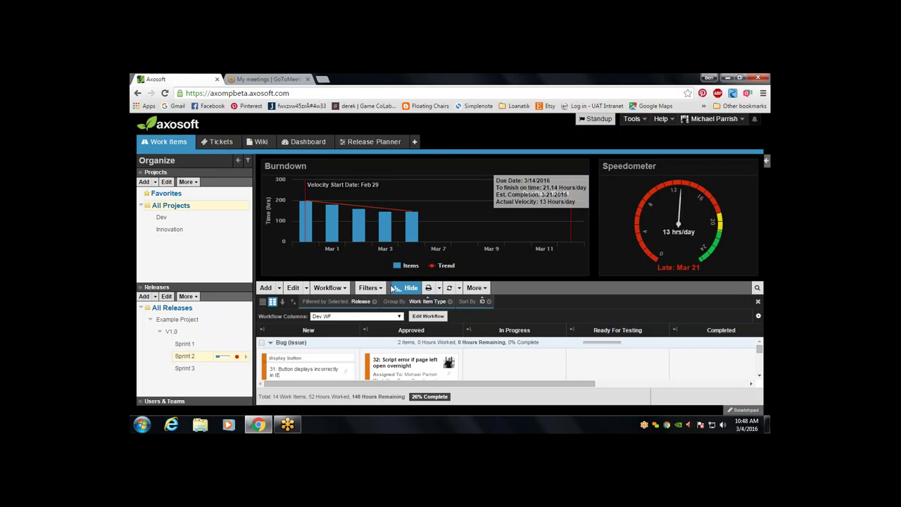
click(405, 287)
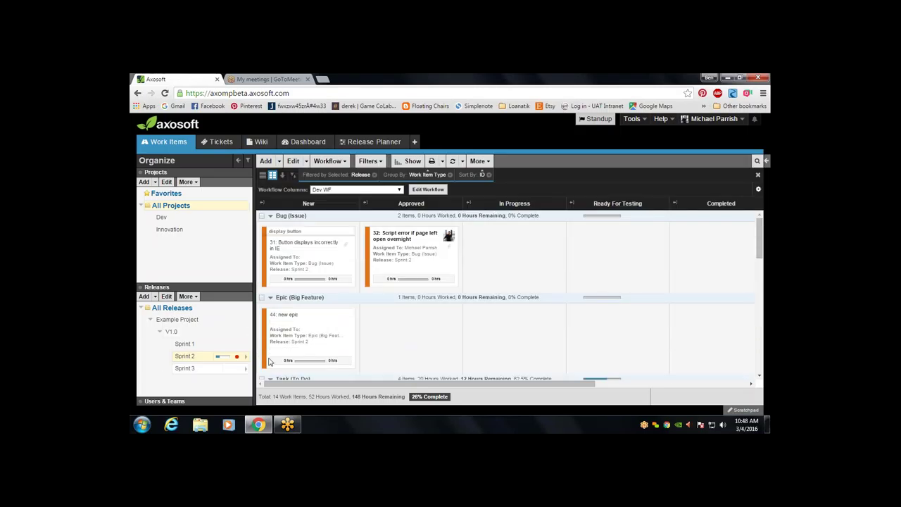
Examine the Task (To-Do) cards on the board and check the Sprint 2 burndown again before hiding it.
scroll(371, 245, down, 3)
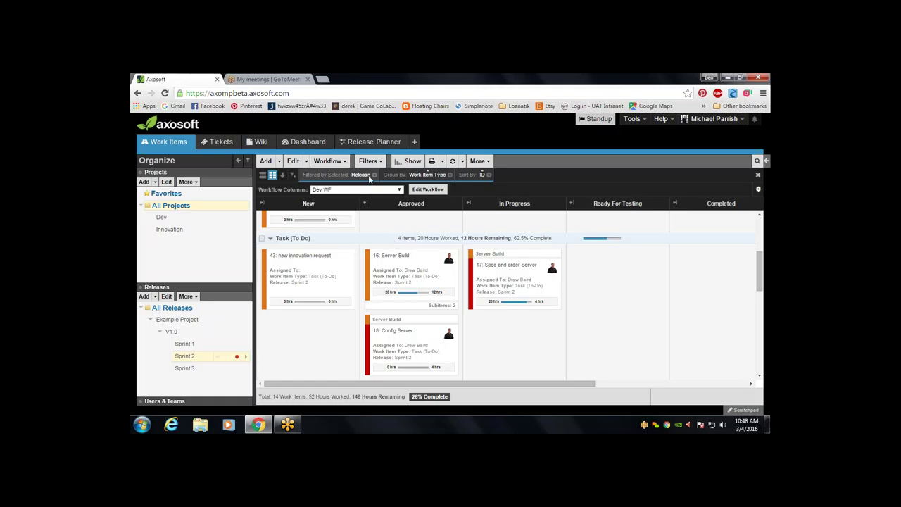
click(410, 161)
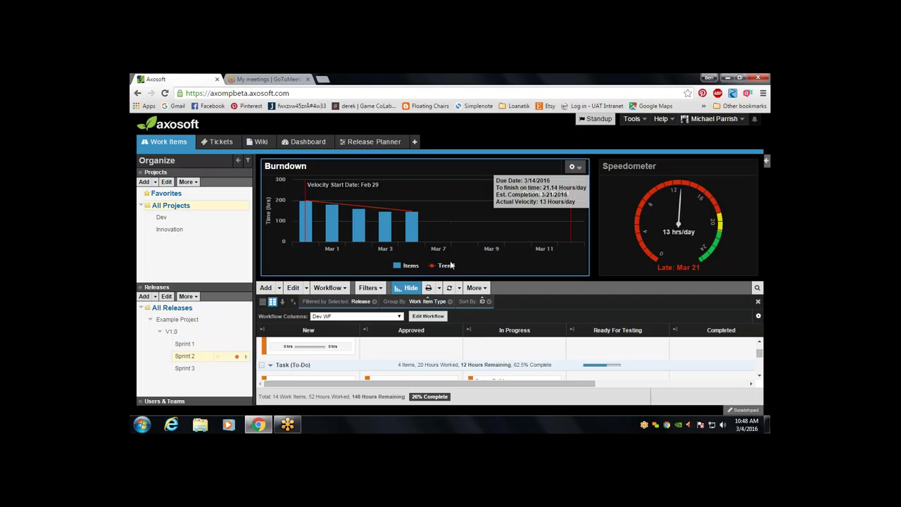
click(411, 288)
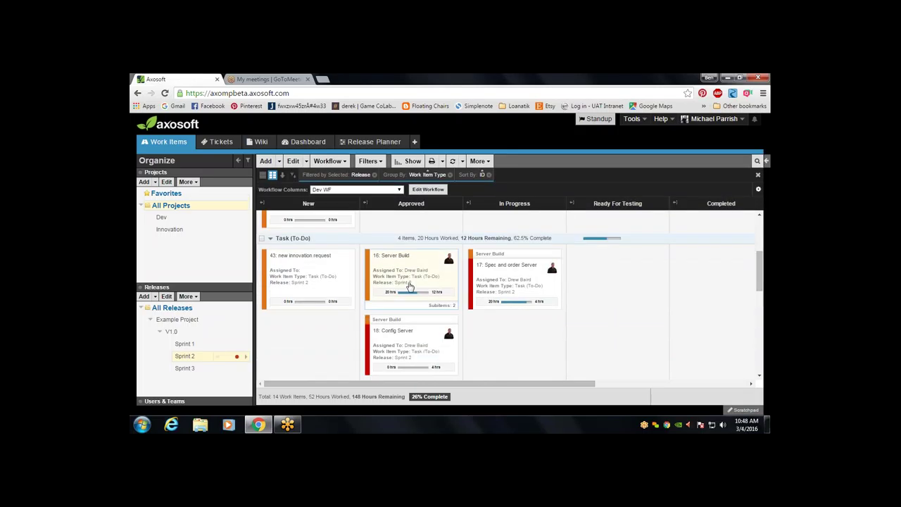
scroll(381, 273, up, 2)
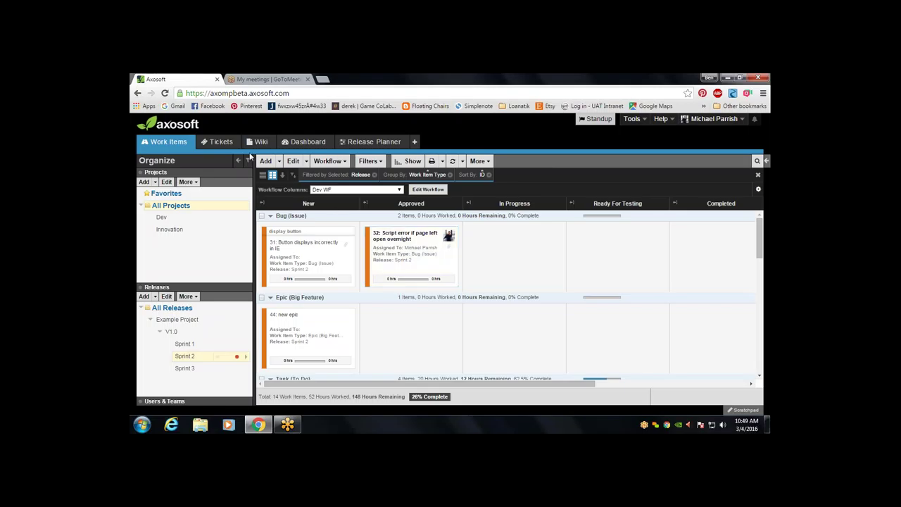
Go to the tickets list and add a ticket titled "new ticket".
click(414, 142)
click(428, 165)
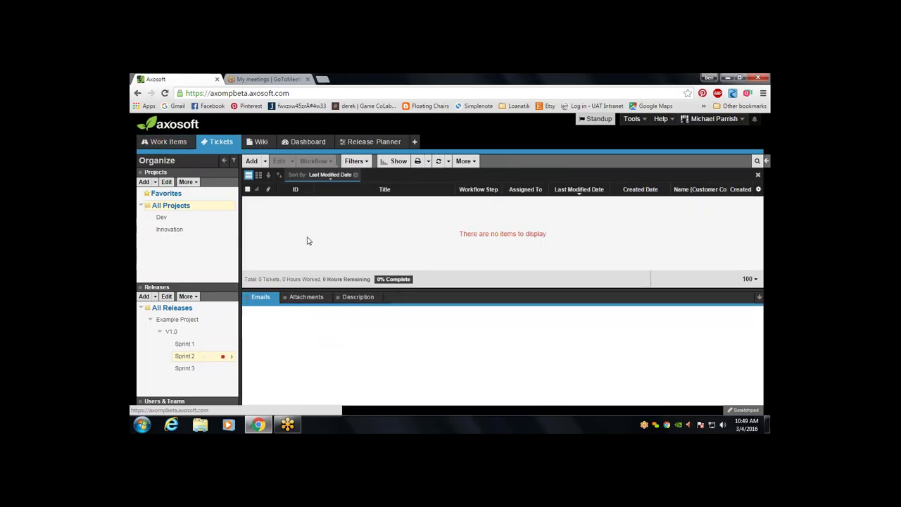
key(Insert)
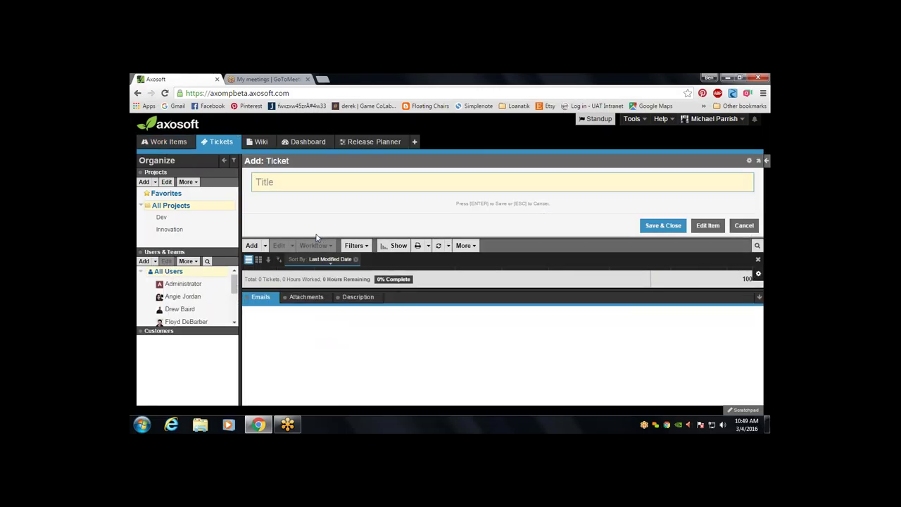
text(new tivket)
key(BackSpace)
key(BackSpace)
key(BackSpace)
key(BackSpace)
text(cket)
key(Return)
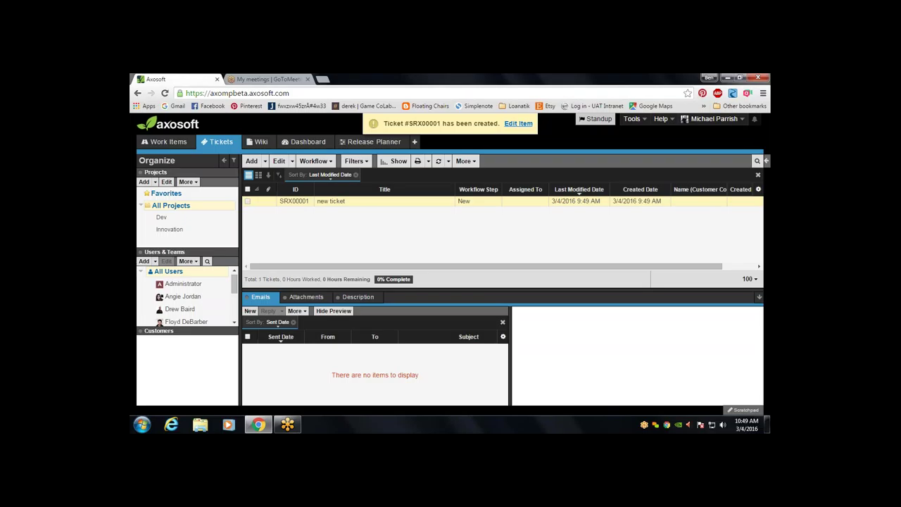
Show the Releases section in the Organize area of the tickets view and return to the work items board.
click(234, 161)
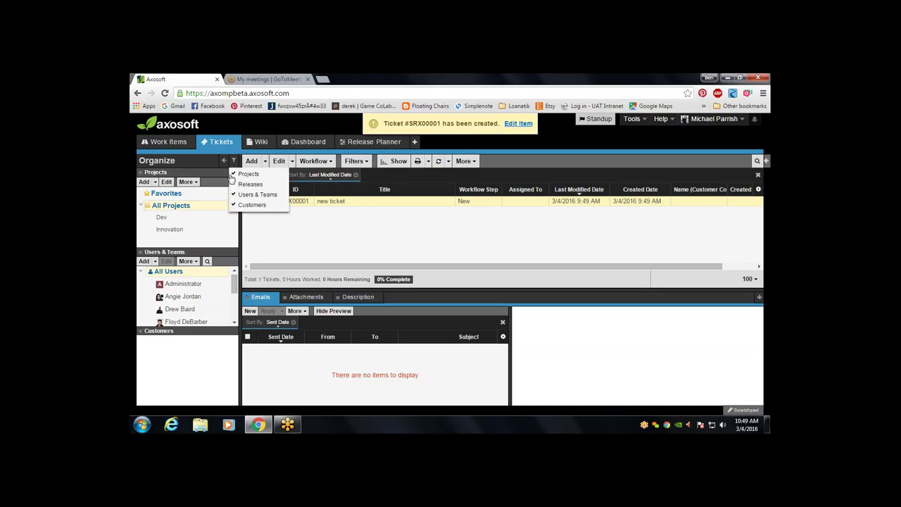
click(248, 183)
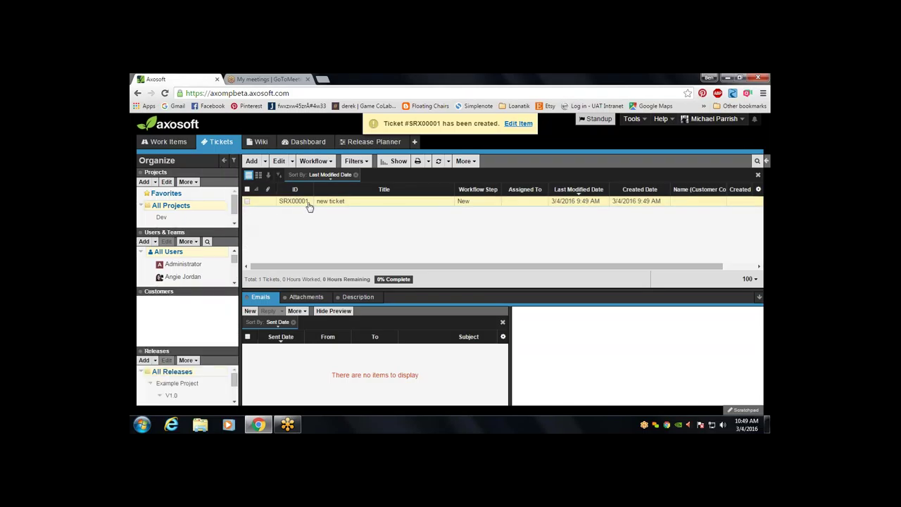
scroll(183, 391, down, 2)
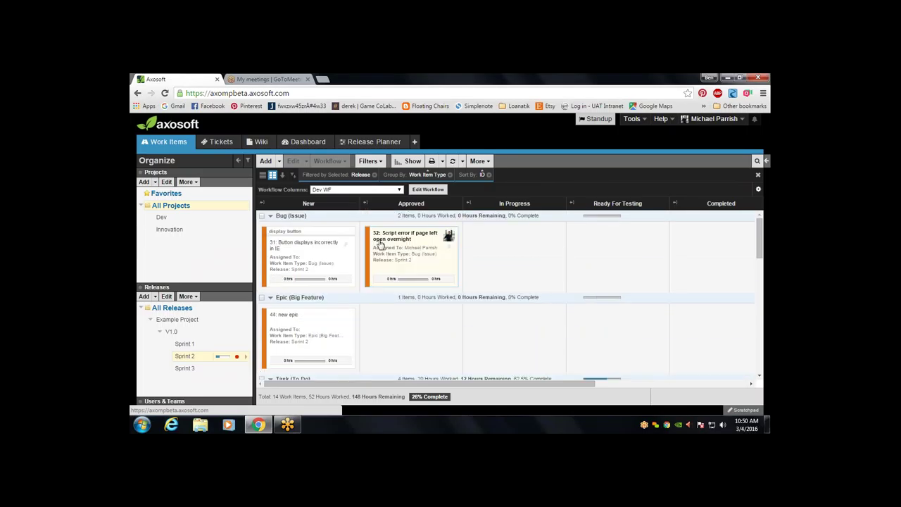
Start adding a work item, view the available Work Item Type options, and cancel without saving.
key(ctrl+shift+a)
click(364, 207)
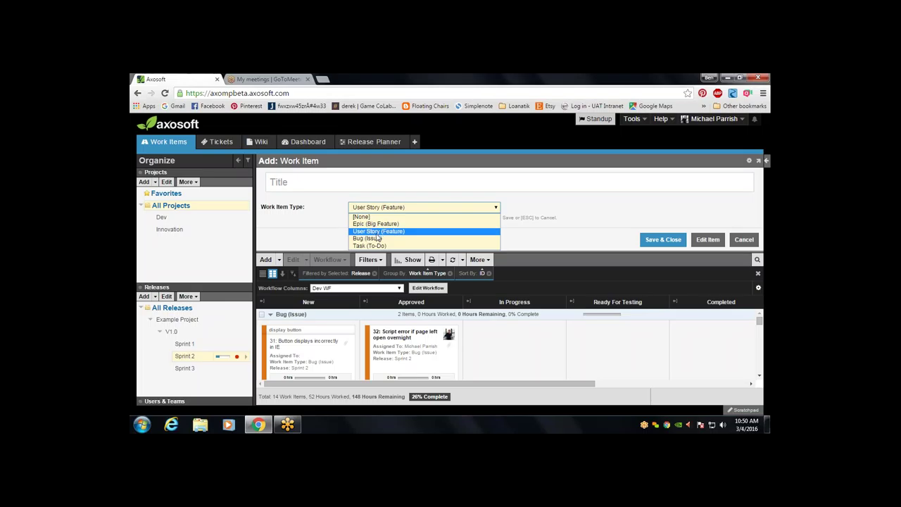
click(344, 188)
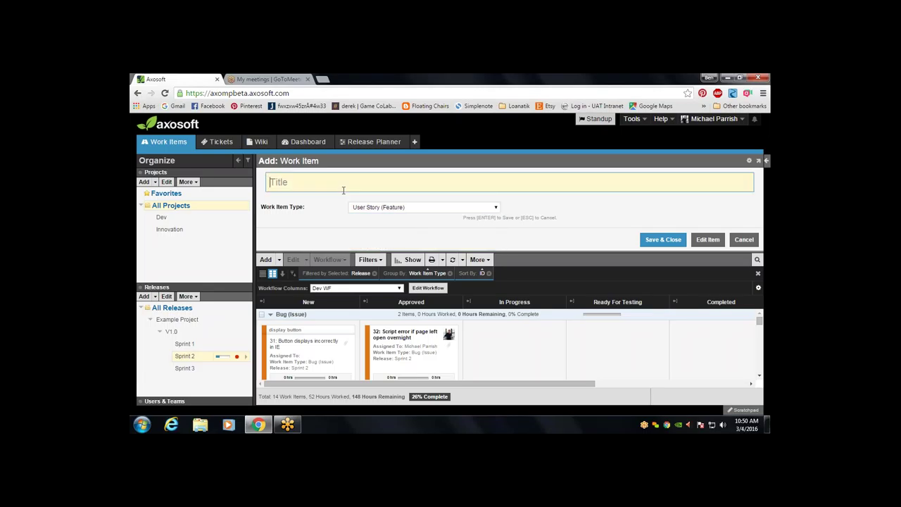
click(744, 240)
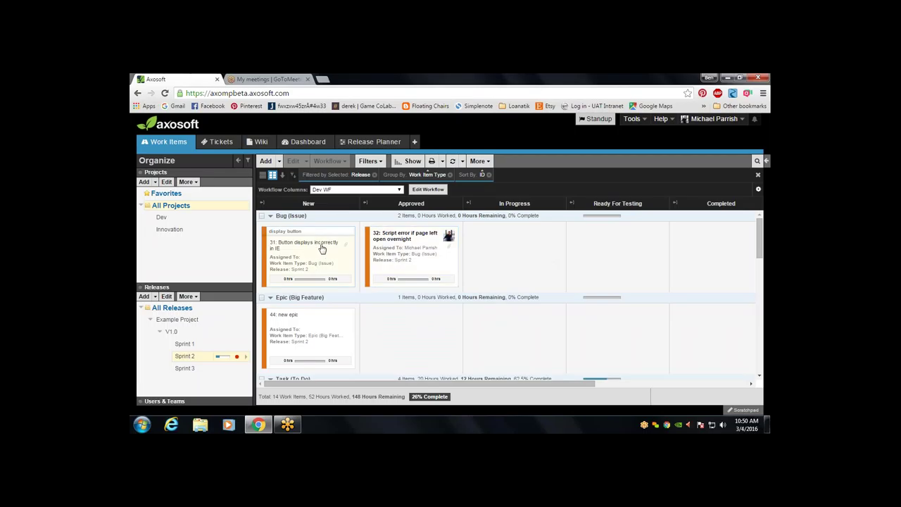
Open the system options and review the System Labels wording for work items, tickets and projects.
click(634, 119)
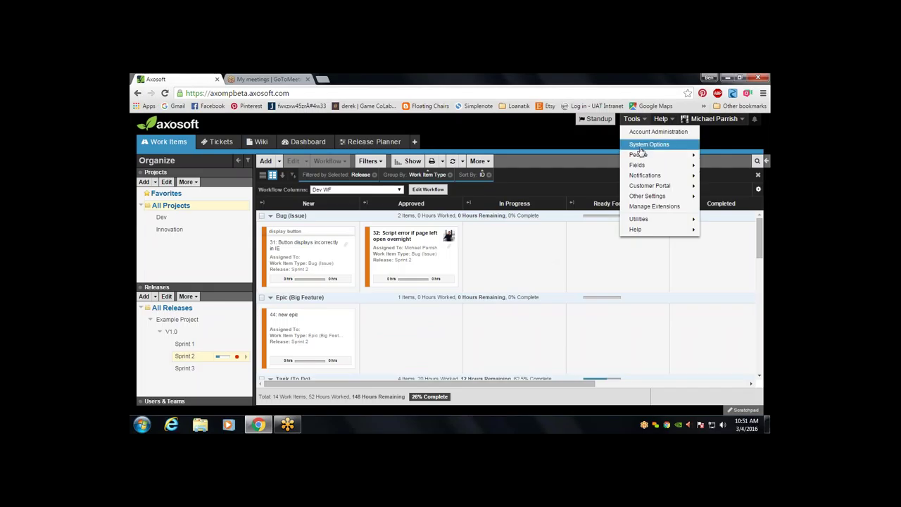
click(641, 146)
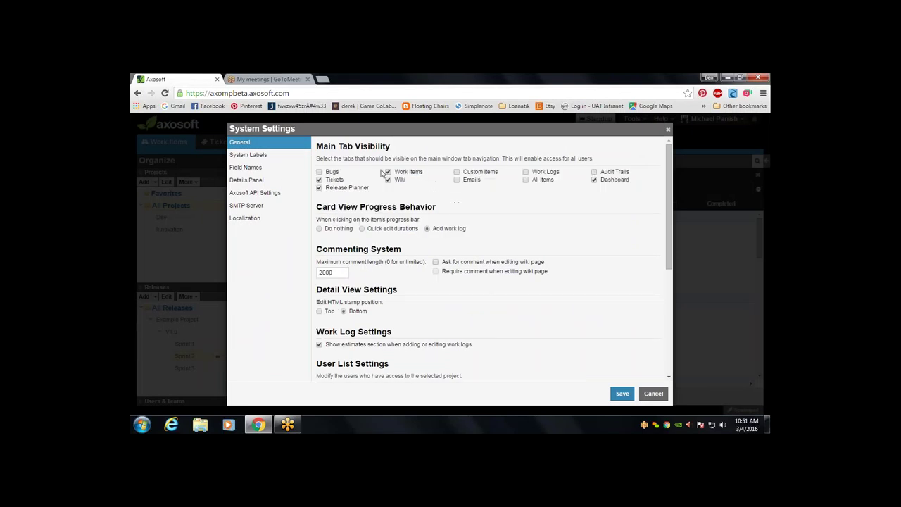
click(255, 158)
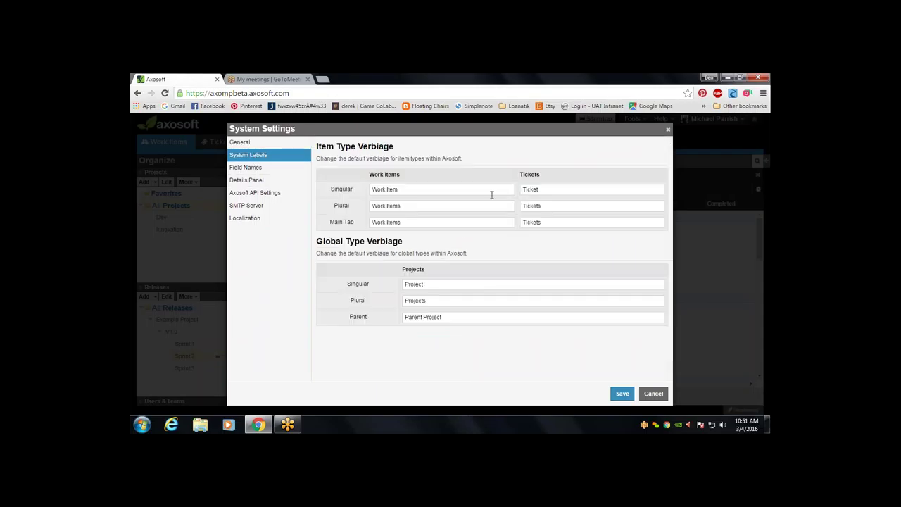
click(460, 190)
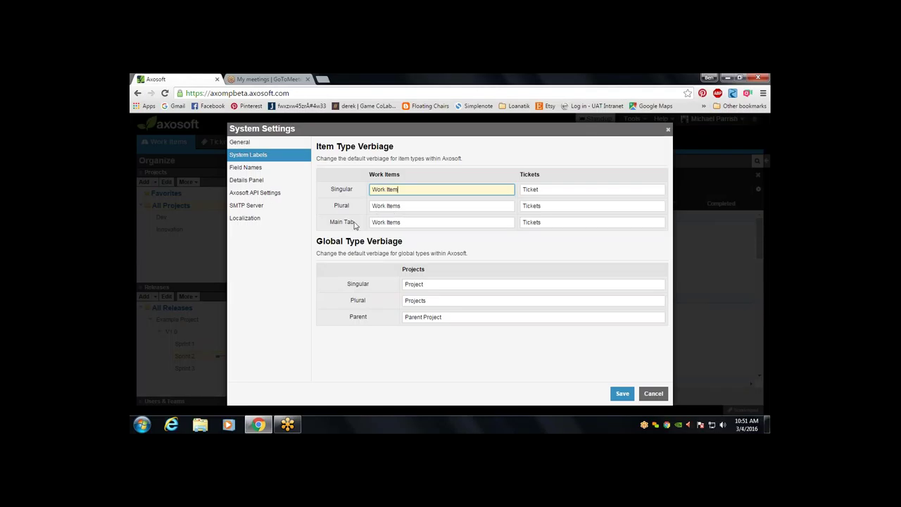
Review the main tab visibility and system labels once more, save the system settings, and reload the page.
click(267, 143)
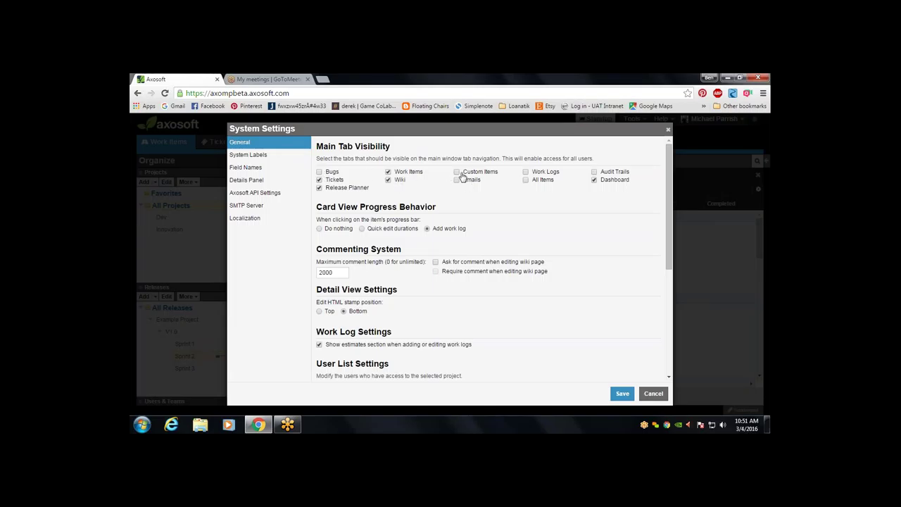
click(525, 174)
click(248, 155)
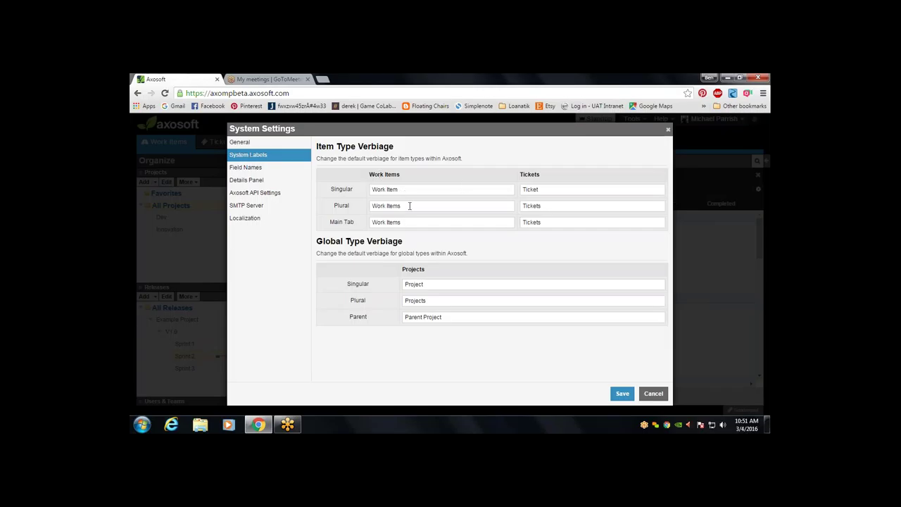
click(623, 395)
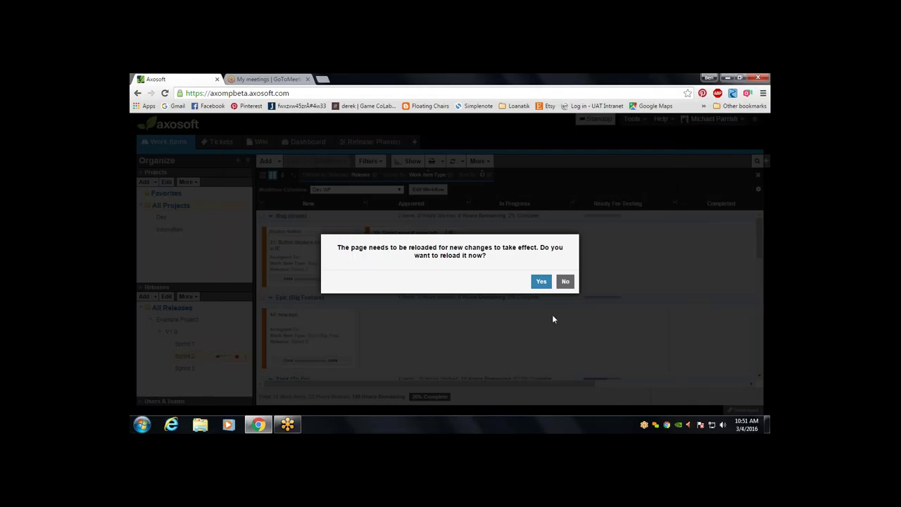
click(542, 283)
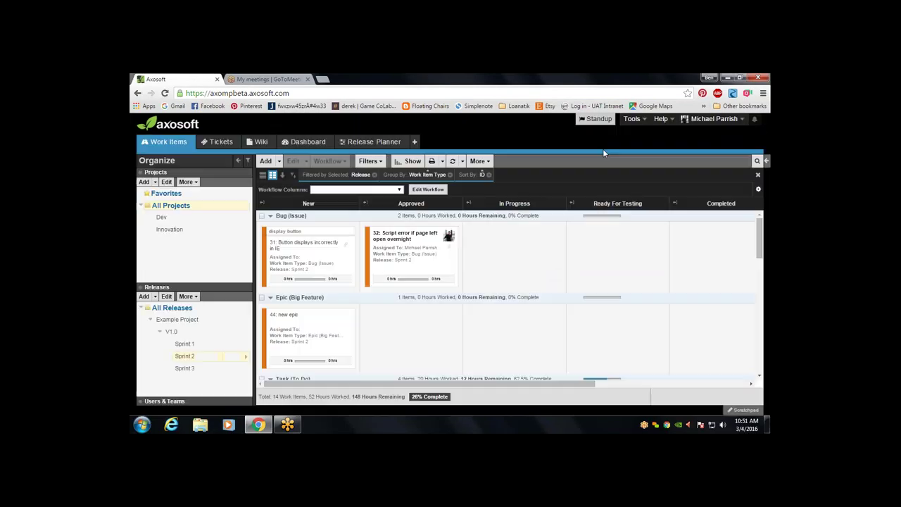
Open the custom fields management for work items.
click(634, 124)
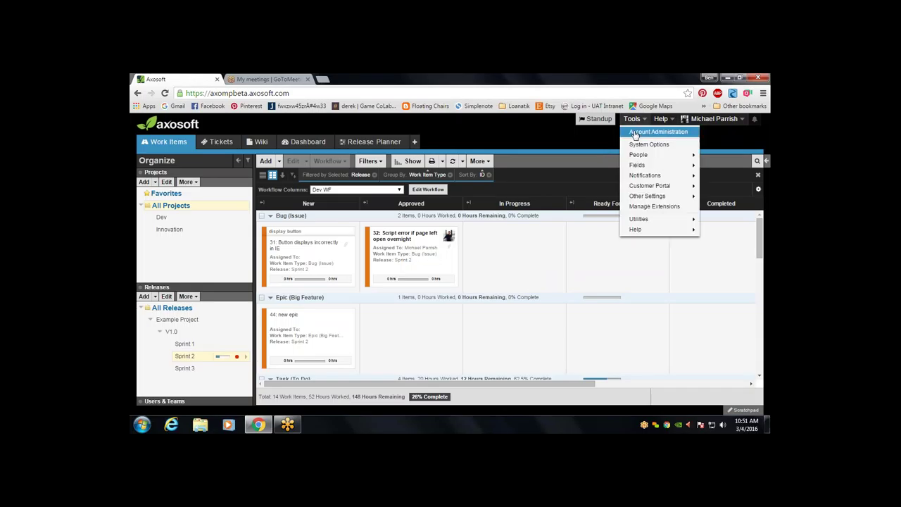
mouse_move(644, 165)
click(579, 166)
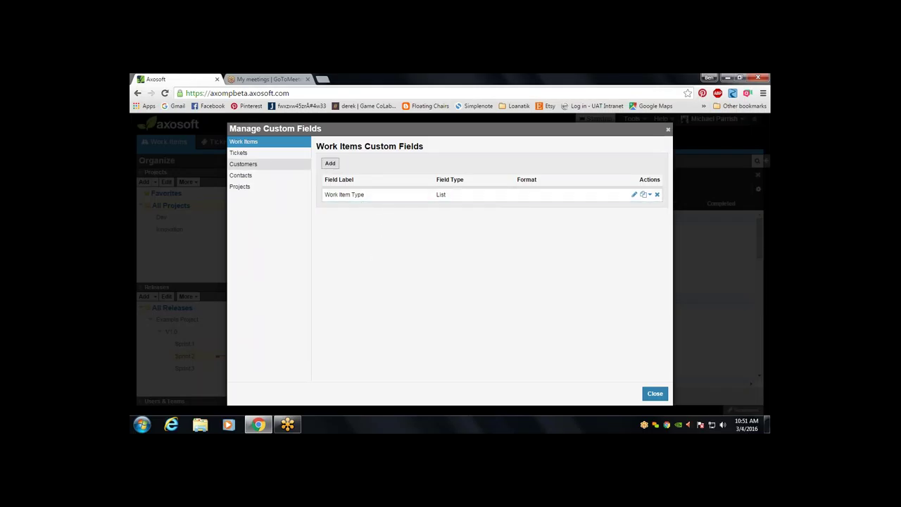
Start a new work item custom field labelled "Work item 2" with the List field type, and view the available lists.
click(327, 164)
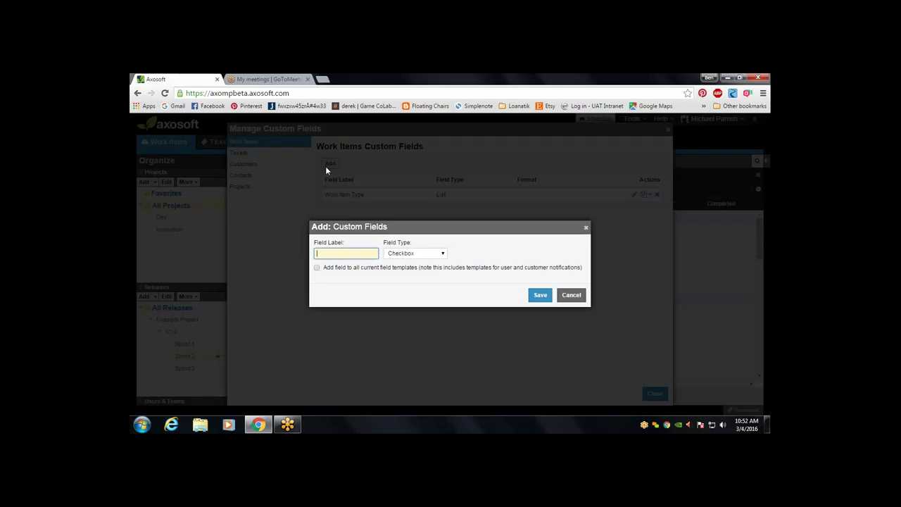
text(Work item 2)
click(443, 255)
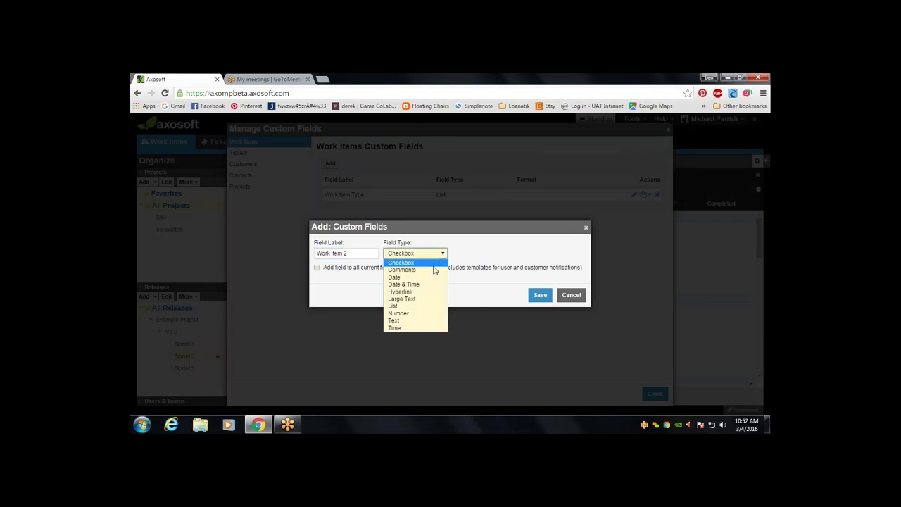
click(420, 308)
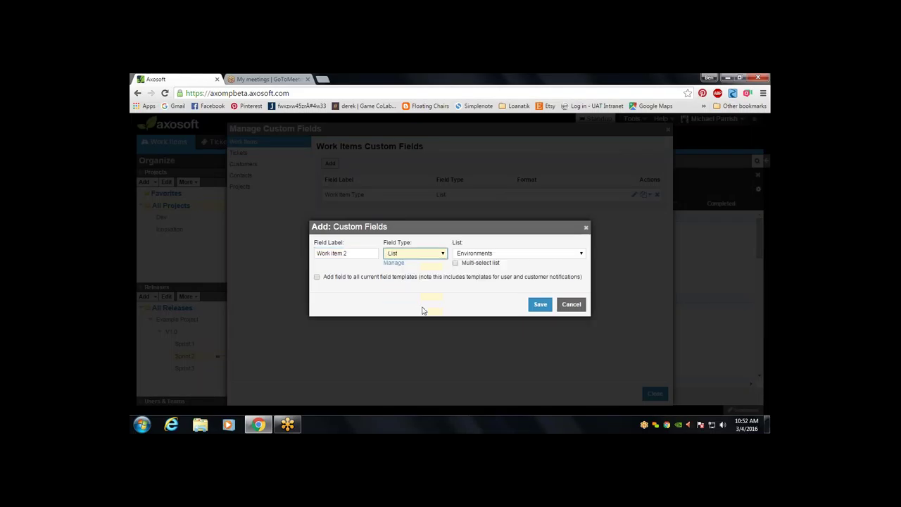
click(491, 255)
click(475, 262)
Open list management from the custom field and create a new list named WI2.
click(394, 264)
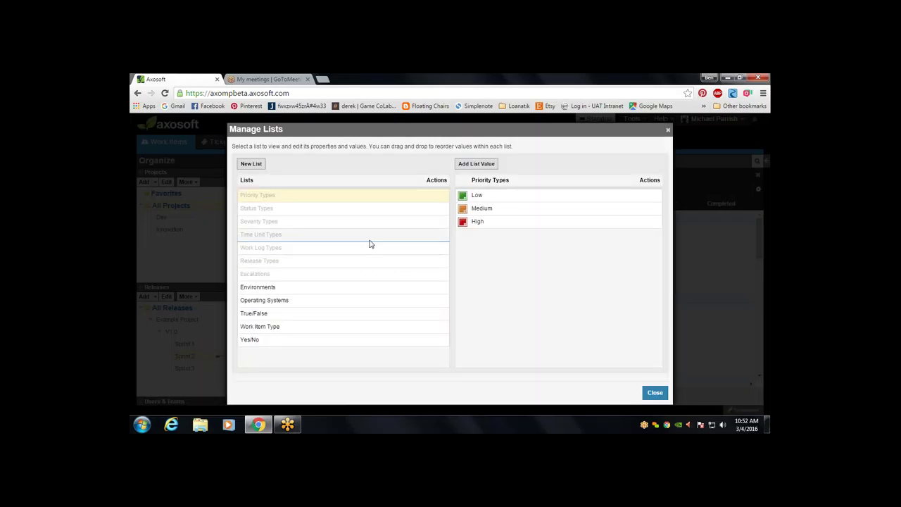
click(241, 167)
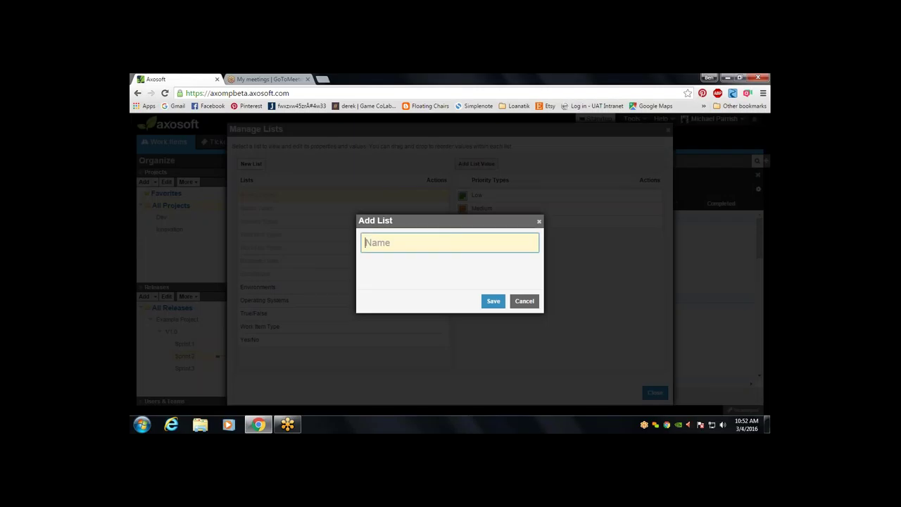
text(WI2)
click(493, 301)
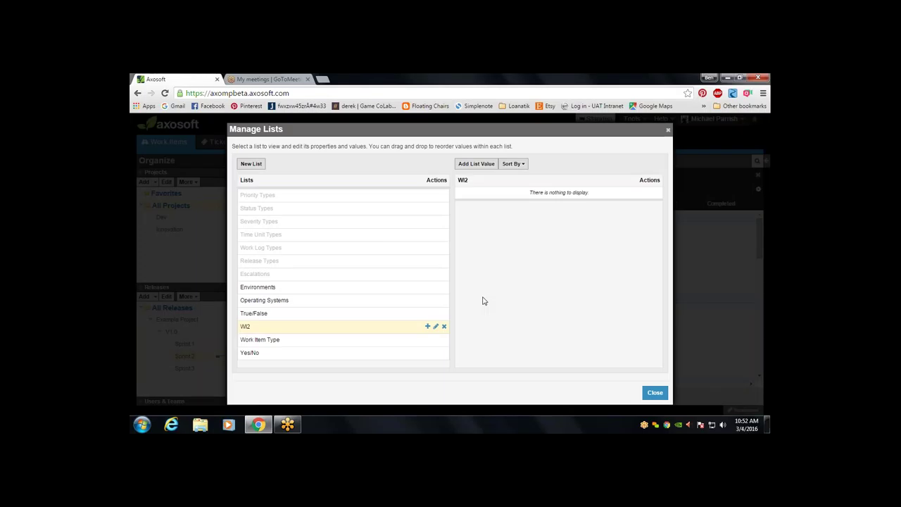
Add the values "Bug" and "feature" to the WI2 list and close list management.
click(475, 164)
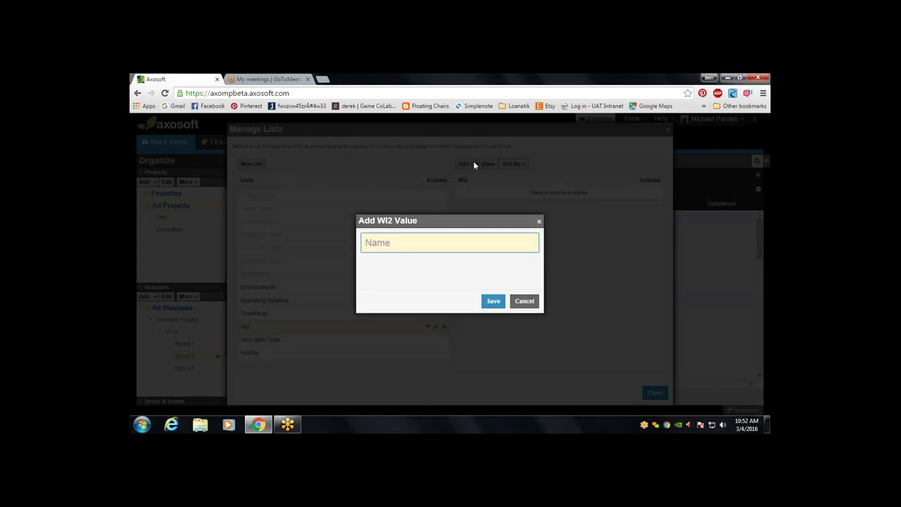
text(Bug)
key(Return)
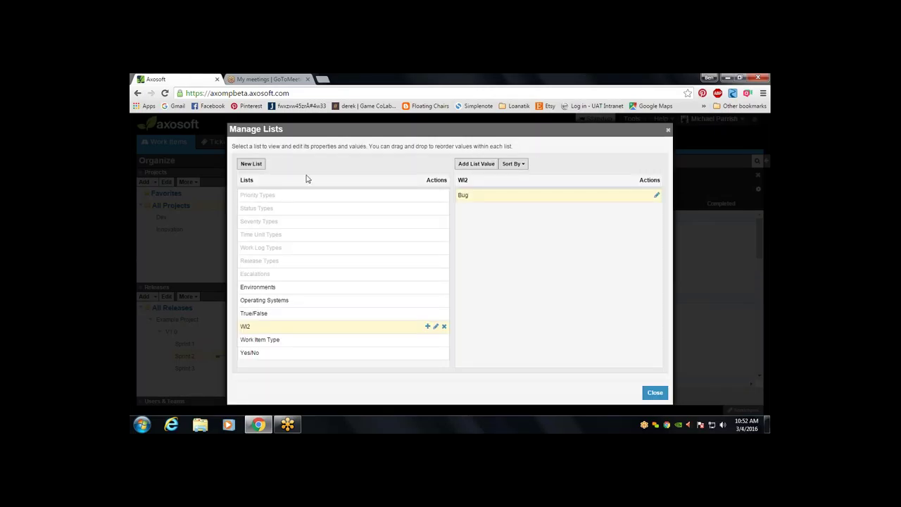
click(457, 166)
text(feat)
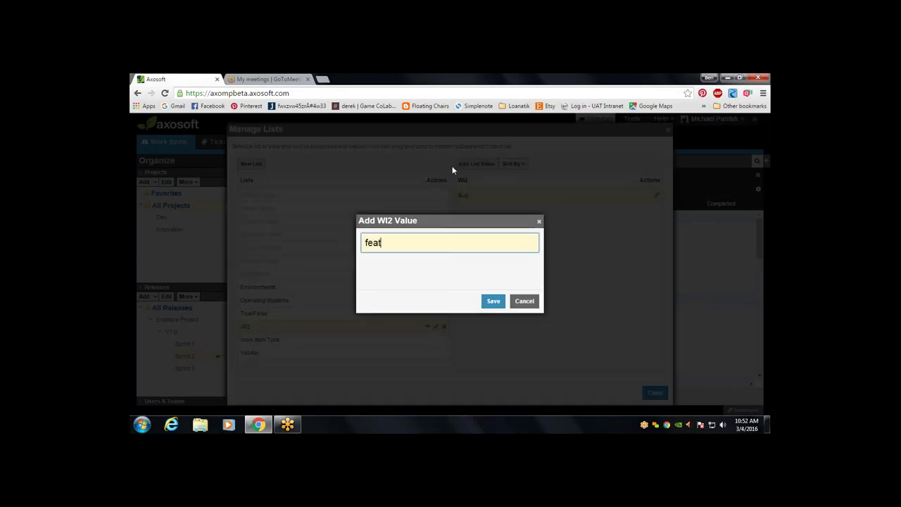
text(ure)
click(491, 302)
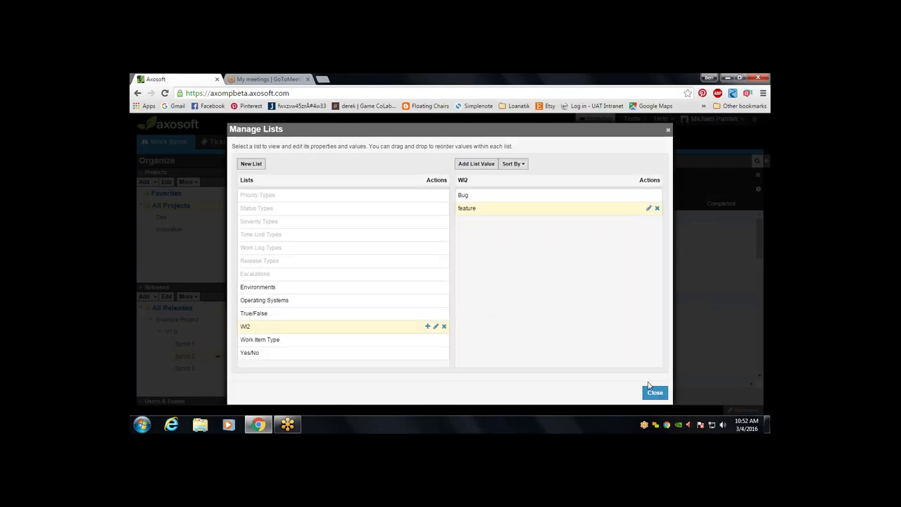
click(654, 393)
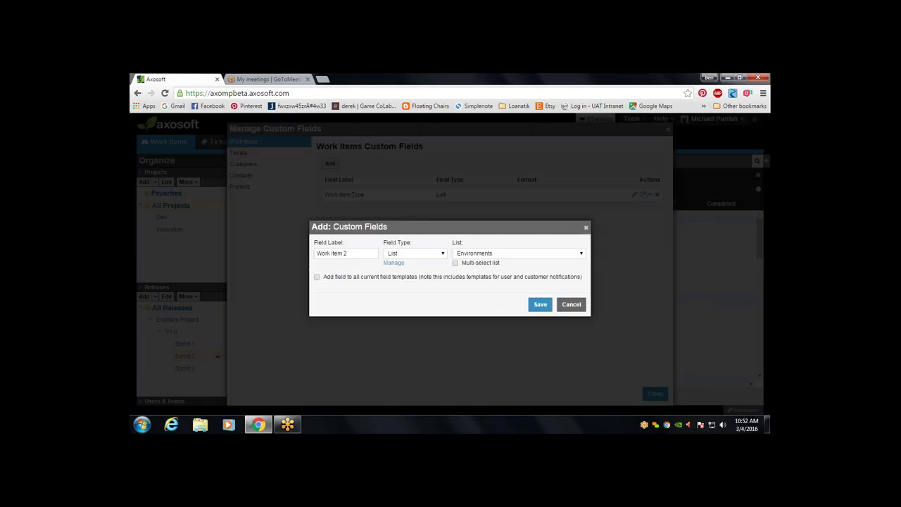
Assign the WI2 list to the Work item 2 field, save it, and close custom fields management.
right_click(469, 248)
click(472, 253)
click(472, 253)
click(471, 285)
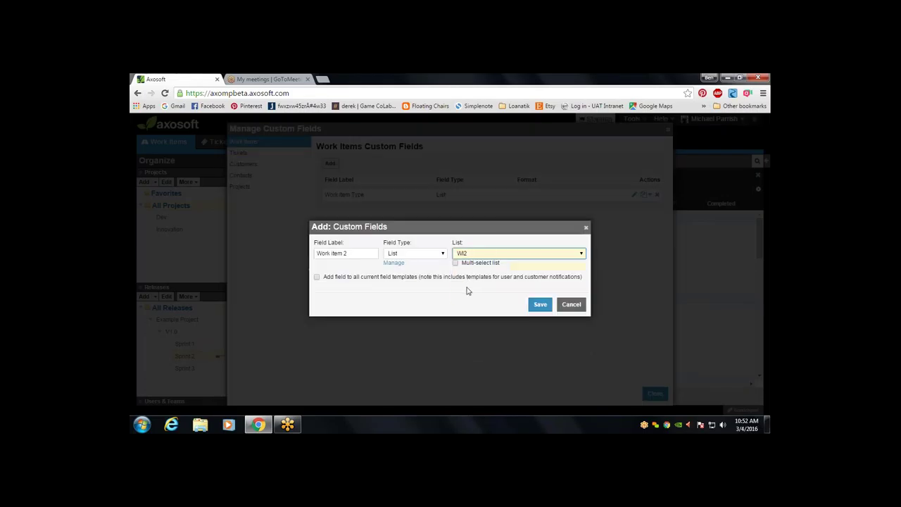
click(540, 304)
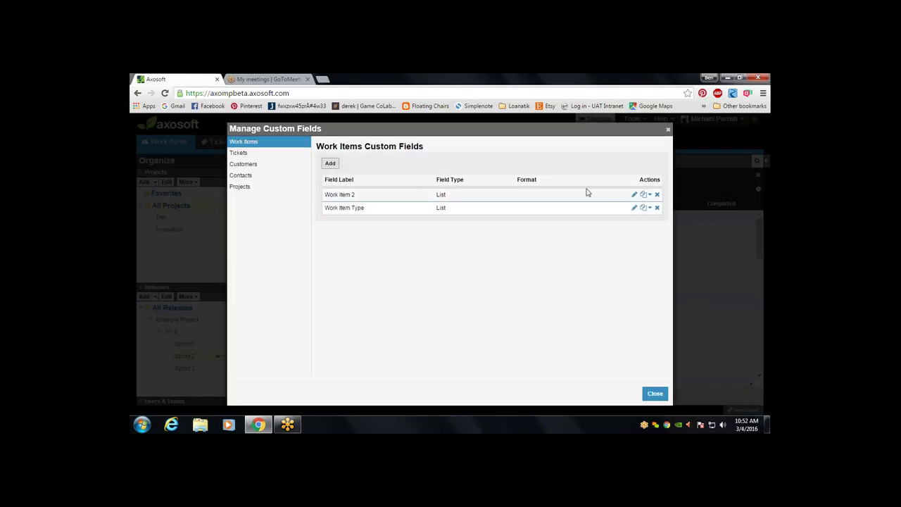
click(649, 397)
click(542, 283)
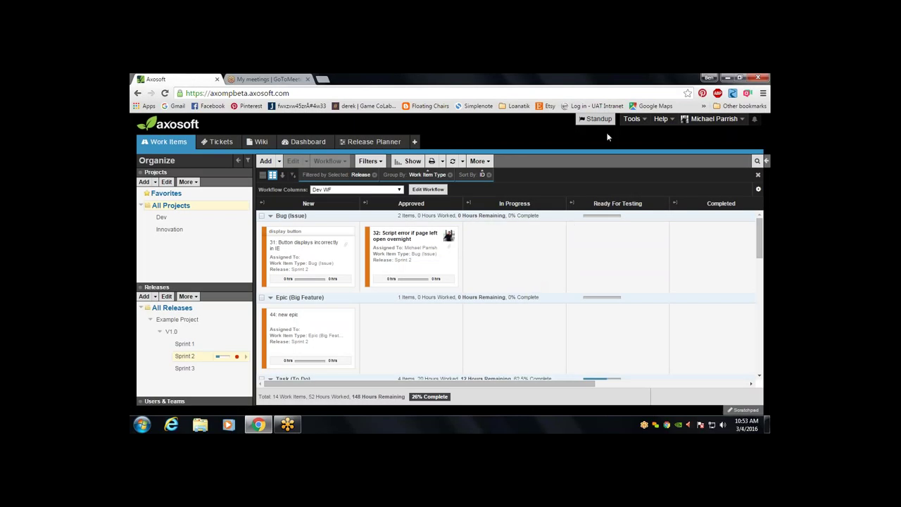
Edit the work items' Starter Field Template, placing the Work item 2 field among the visible fields directly below Work Item Type.
click(632, 118)
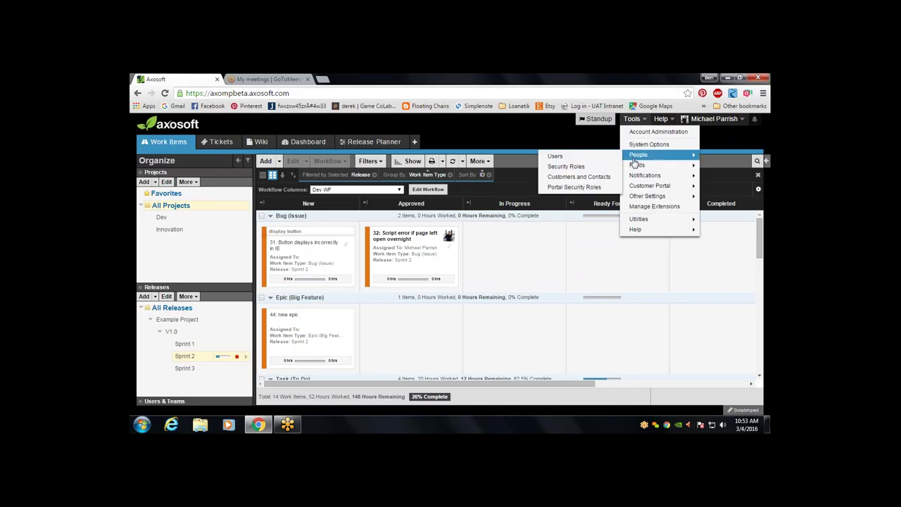
mouse_move(634, 169)
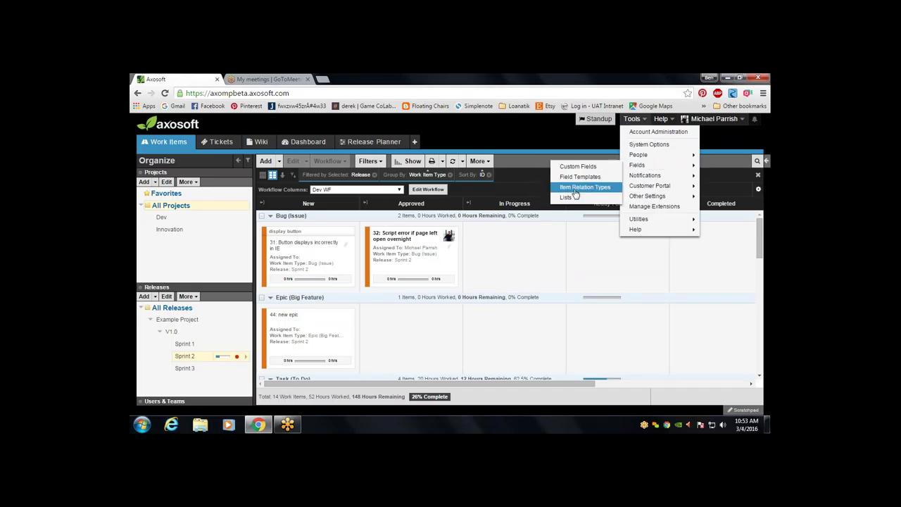
click(614, 178)
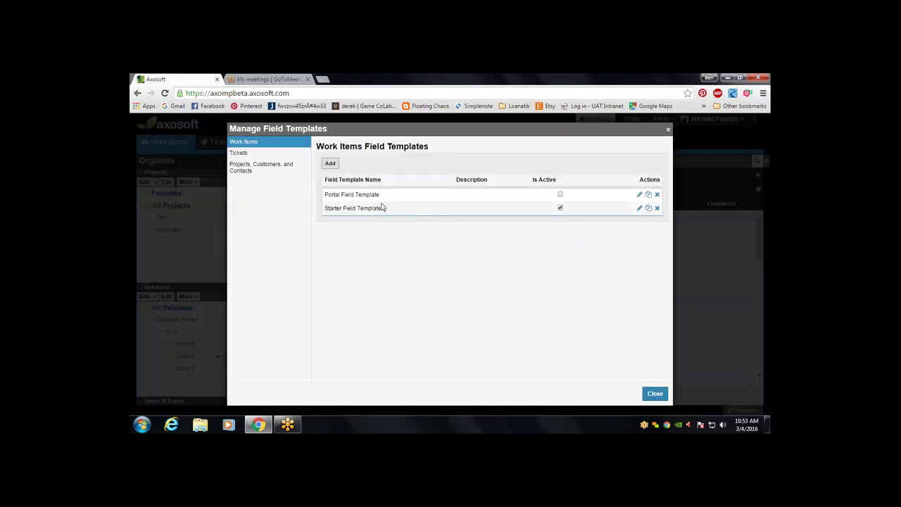
click(640, 209)
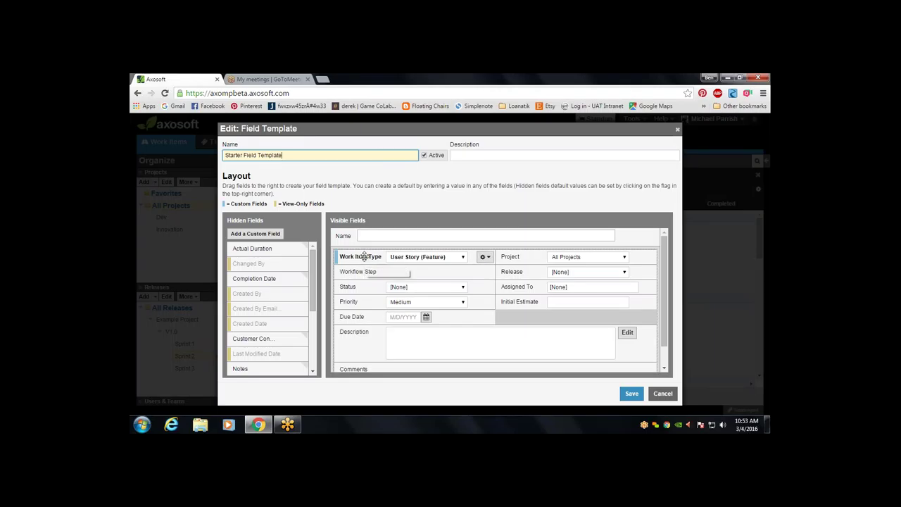
drag(368, 257, 260, 255)
drag(351, 257, 271, 280)
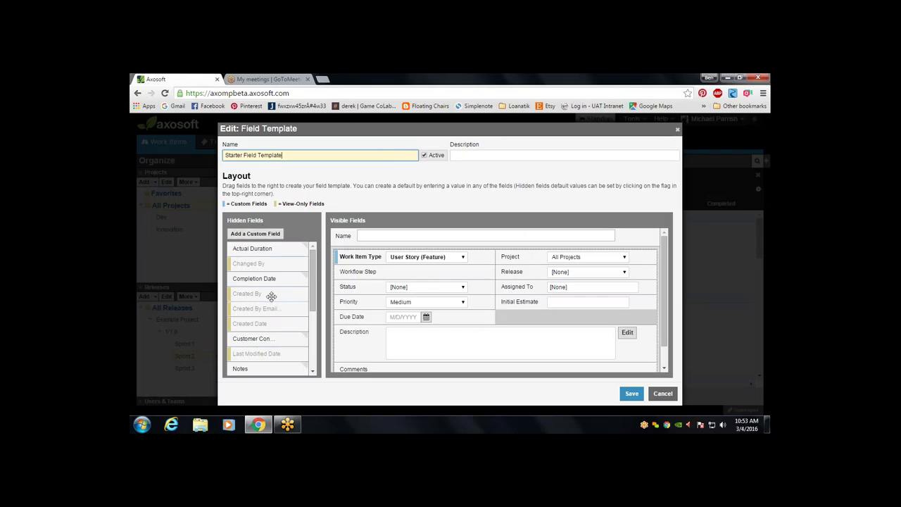
scroll(274, 297, down, 2)
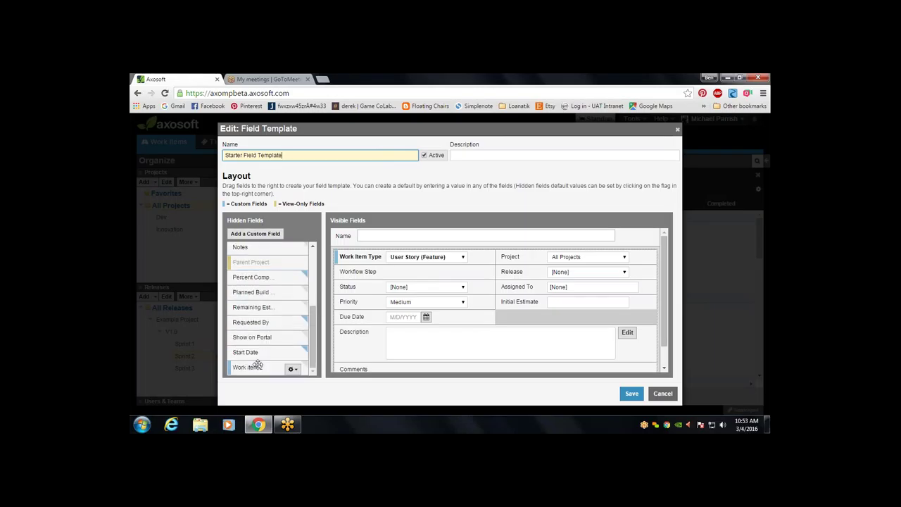
drag(290, 367, 359, 272)
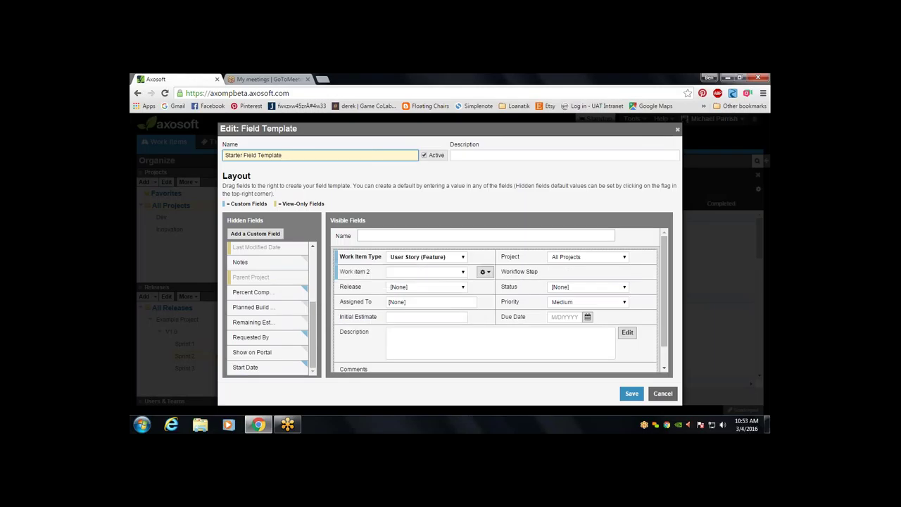
View the Work item 2 default options, save the field template, and close template management.
click(459, 273)
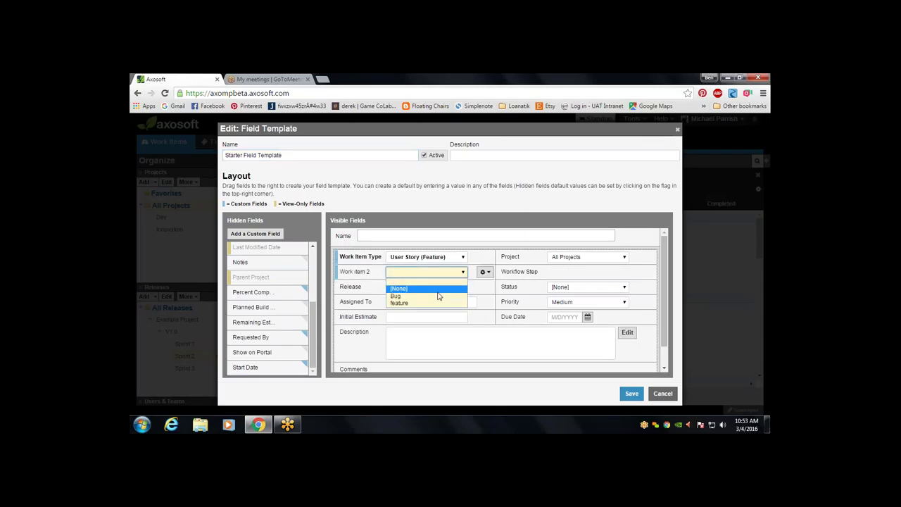
click(632, 145)
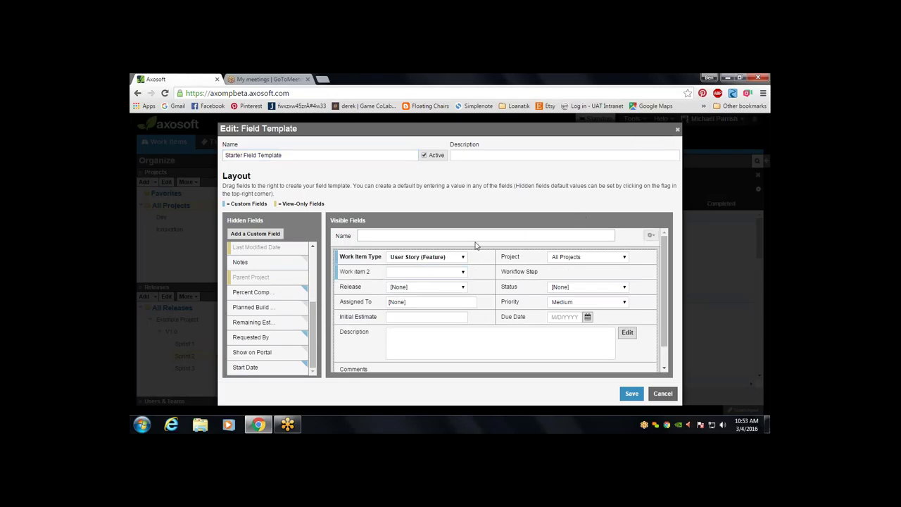
click(623, 393)
click(655, 393)
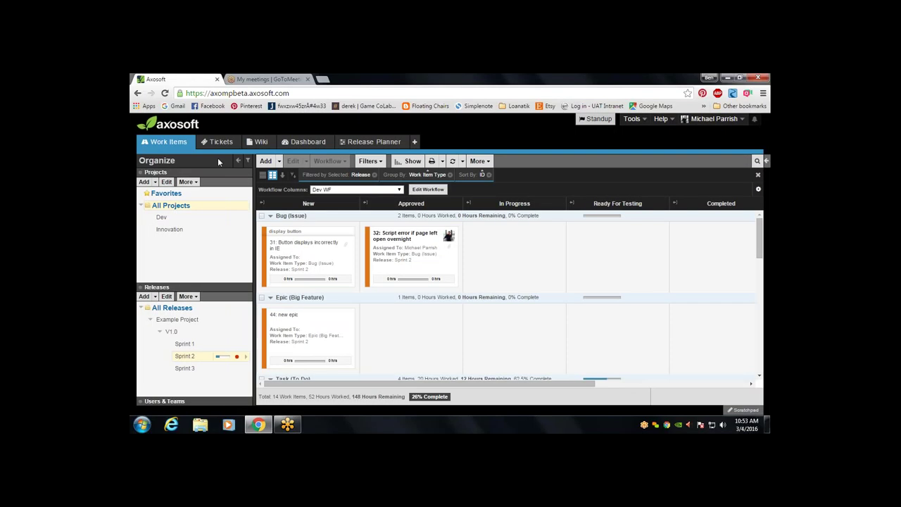
Start adding a work item, view the options of the Work item 2 field, and cancel without saving.
click(267, 161)
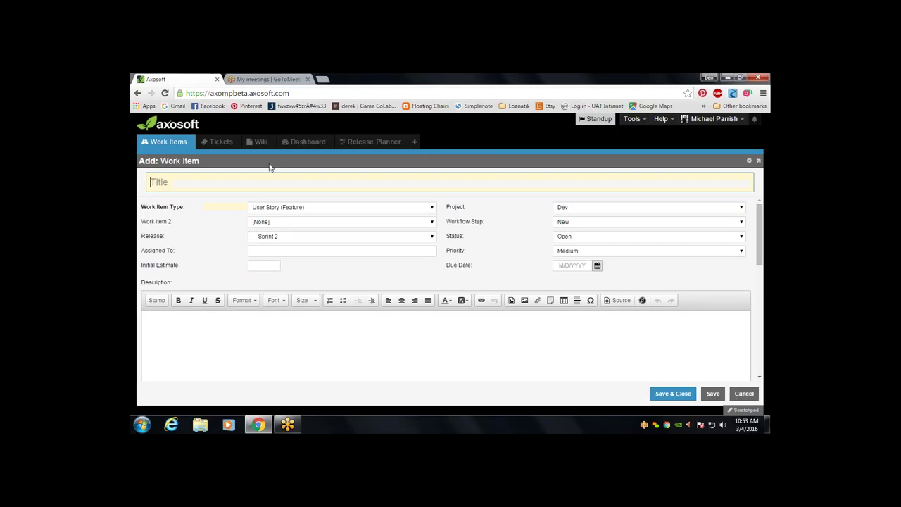
click(298, 224)
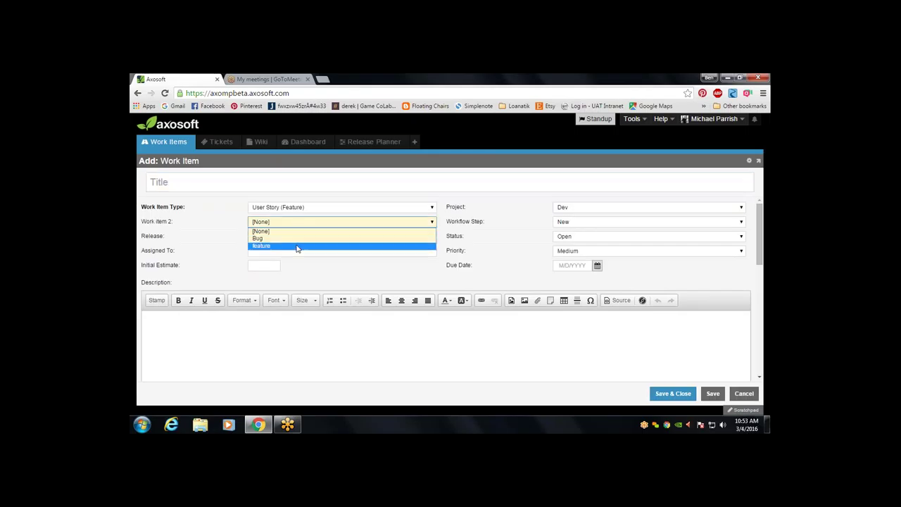
click(745, 395)
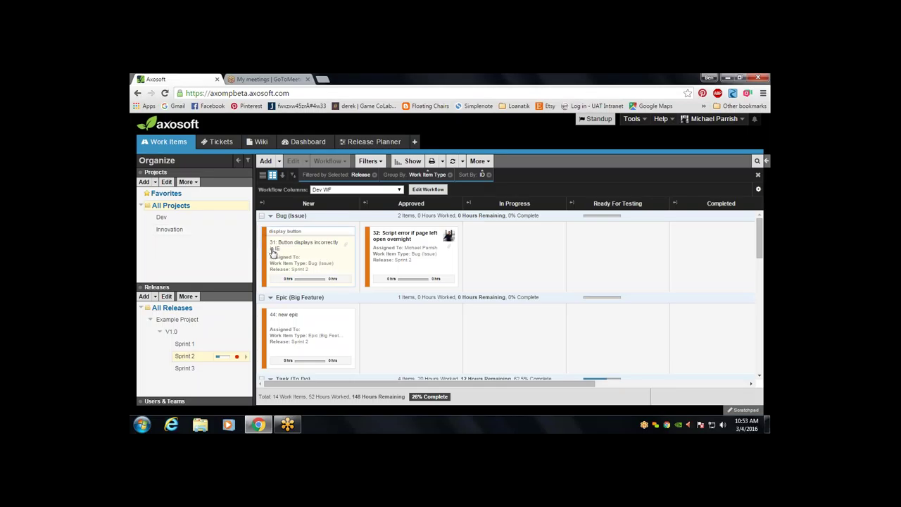
From work item 31, move the Work item 2 field to the template's hidden fields, save the template, and save and close the item.
double_click(340, 249)
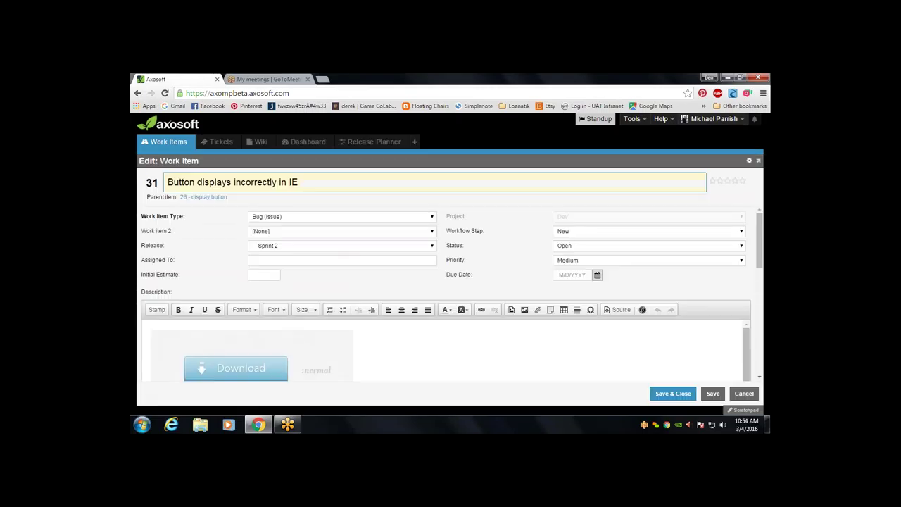
click(749, 161)
drag(358, 275, 289, 279)
click(652, 391)
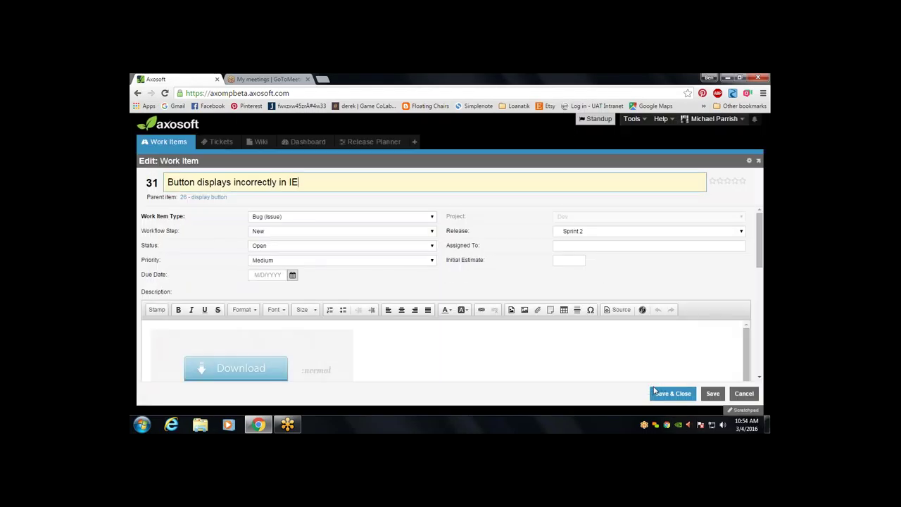
click(674, 393)
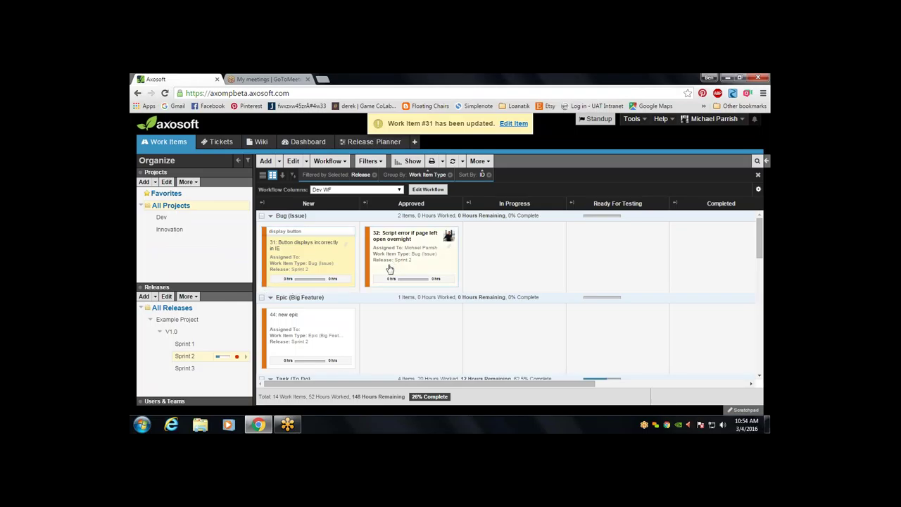
Examine the actions available for the "Script error if page left open overnight" card, including its field-specific edit options.
right_click(407, 252)
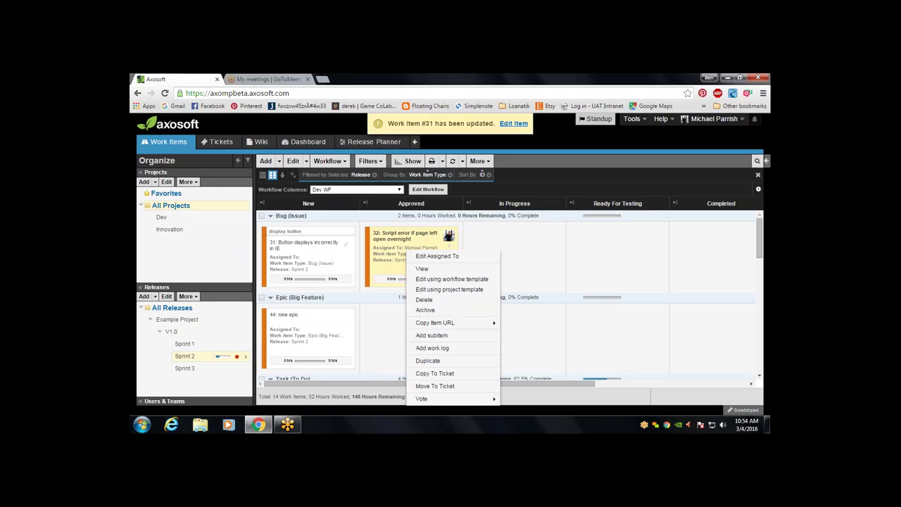
click(525, 260)
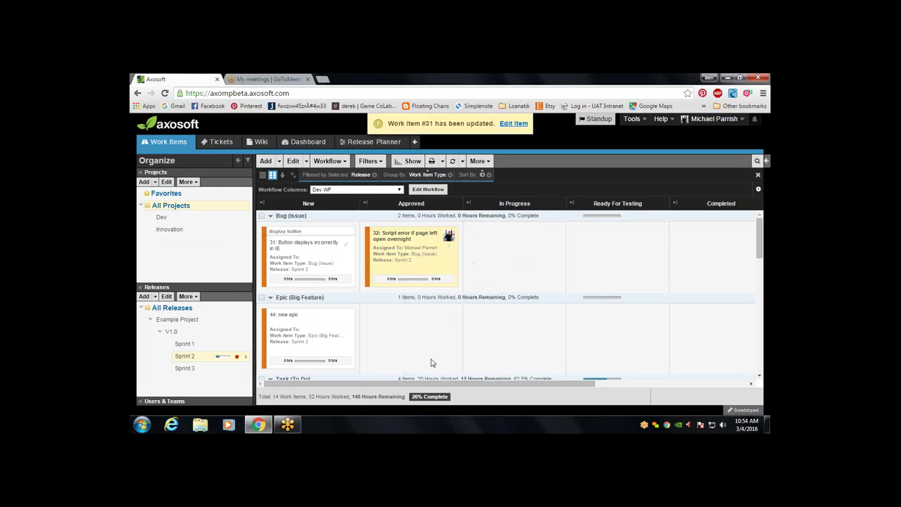
right_click(415, 255)
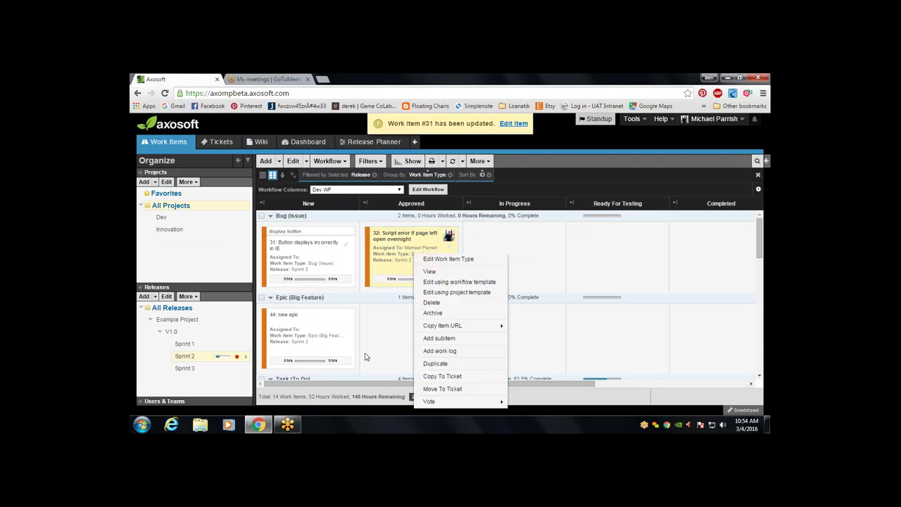
click(368, 357)
Look over the remaining workflow columns and open workflow management for the Dev WF steps.
scroll(507, 296, right, 5)
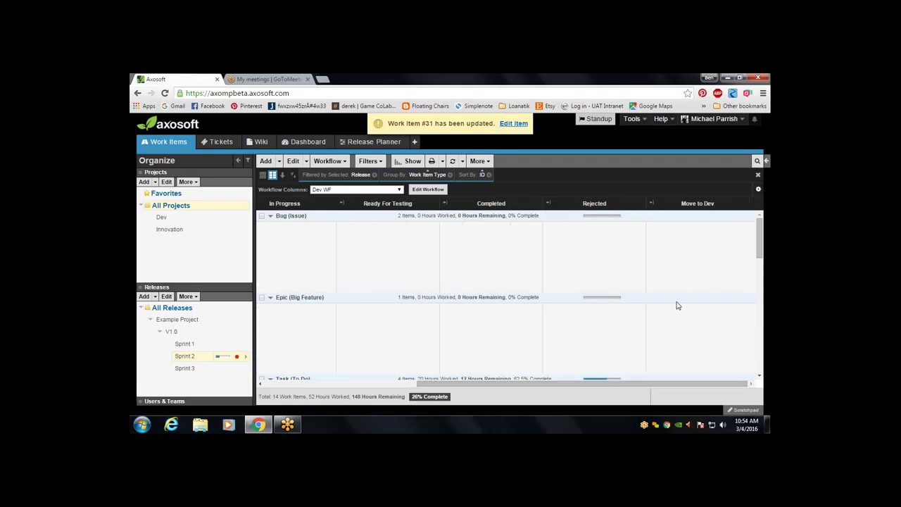
click(434, 190)
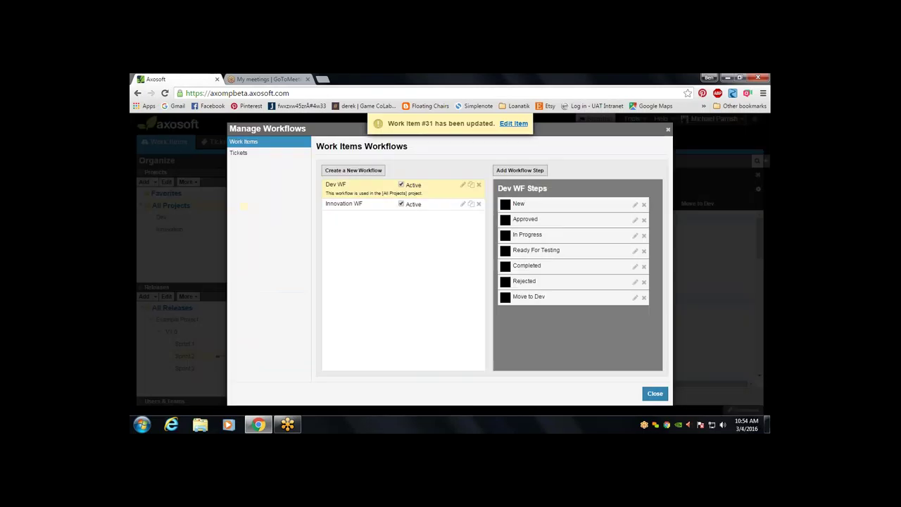
Rename the Dev WF step "Move to Dev" to Archived and turn off its Project field update.
click(634, 297)
key(ctrl+a)
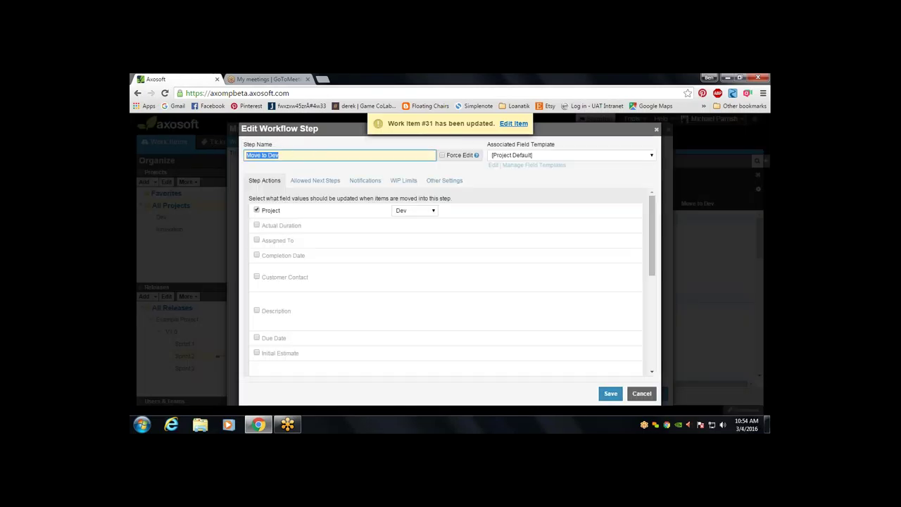
text(Arch)
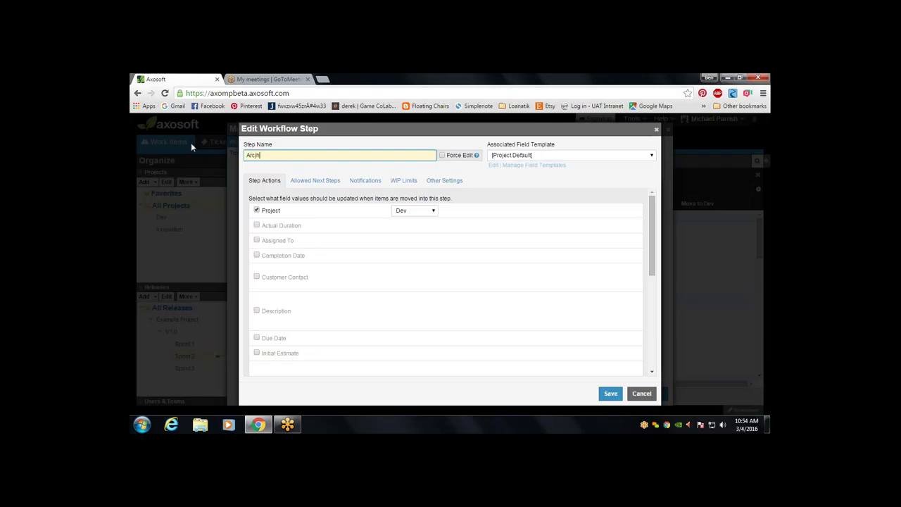
text(ived)
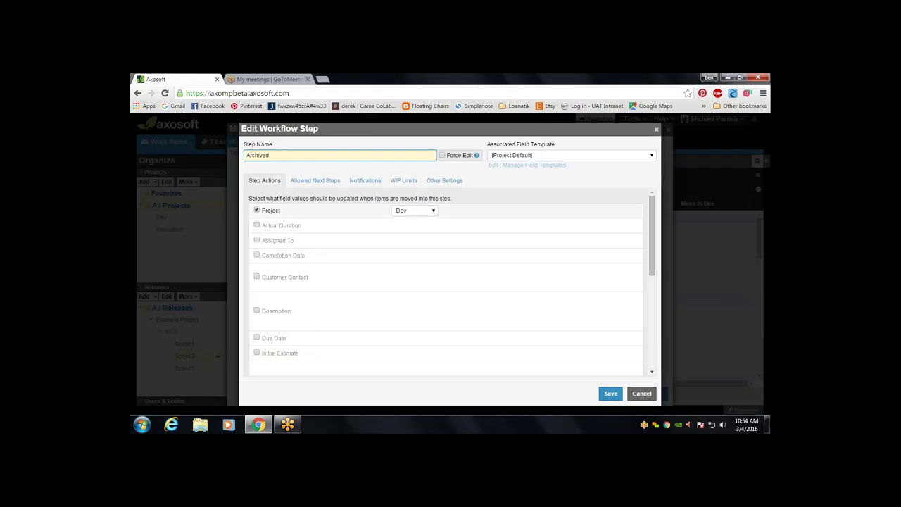
click(258, 211)
Set the Archived step's archive option to Archive Item, save the step, and close workflow management.
click(454, 181)
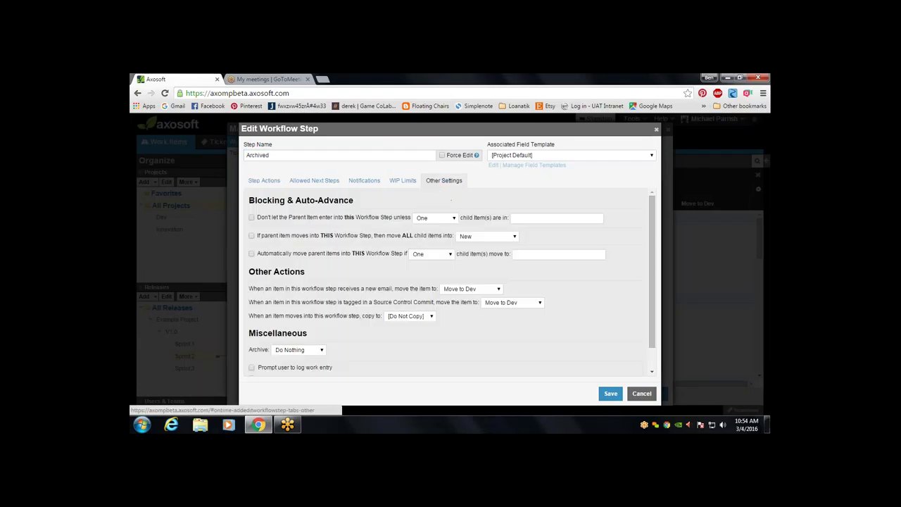
scroll(316, 331, down, 1)
click(303, 325)
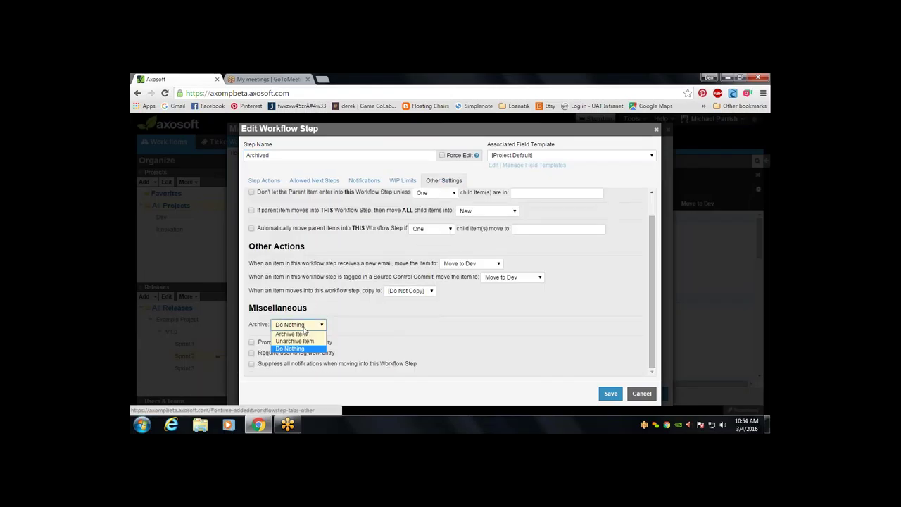
click(304, 334)
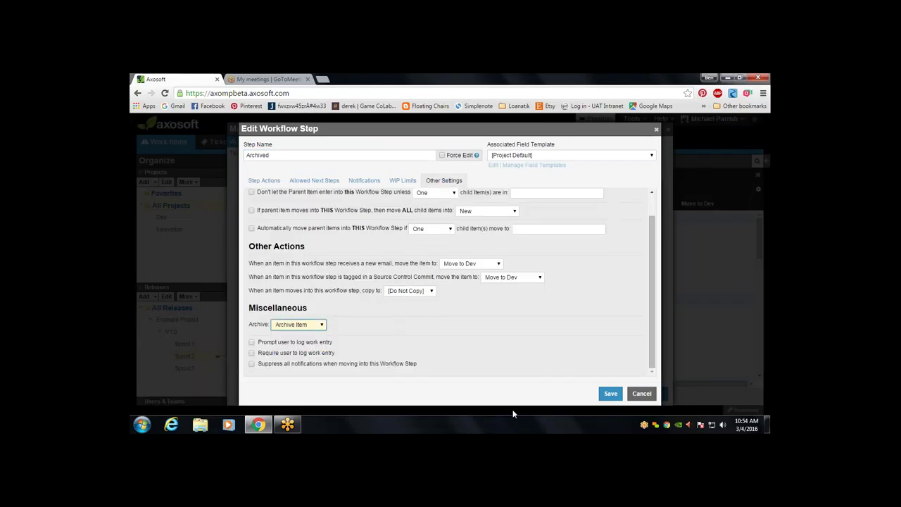
click(607, 393)
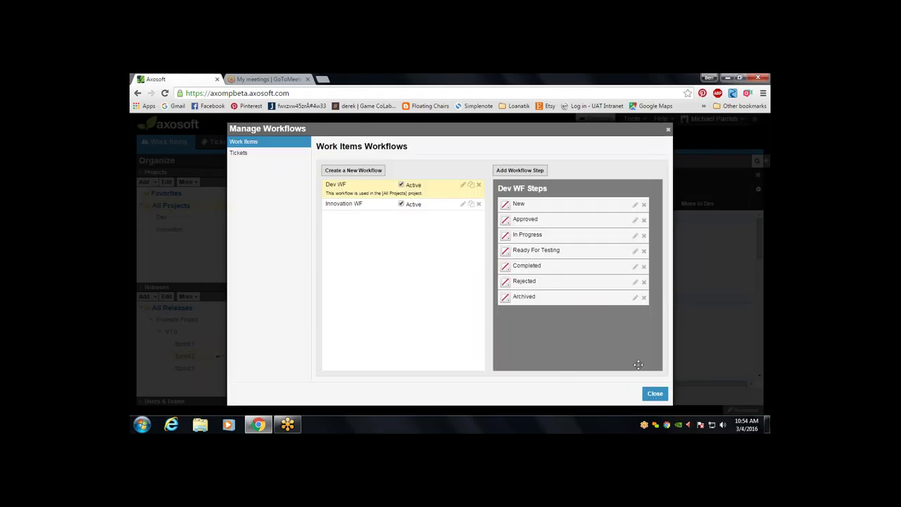
click(654, 395)
click(535, 284)
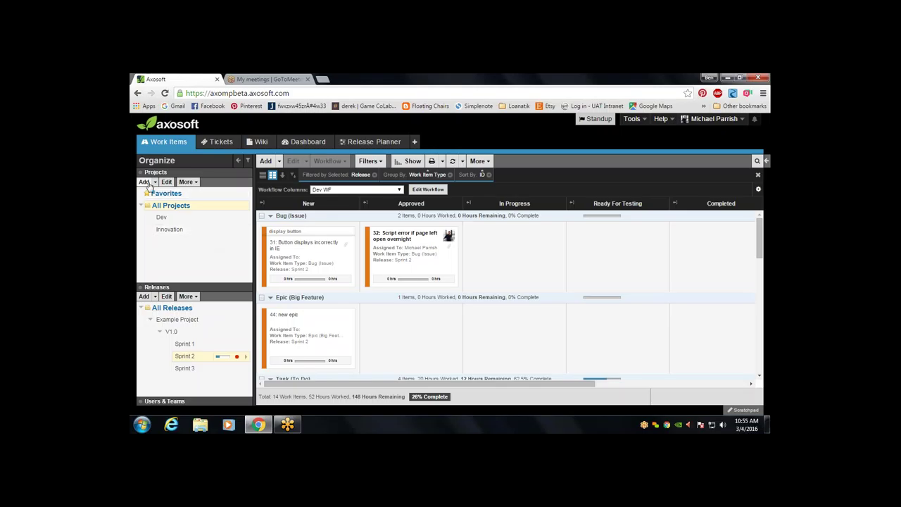
View the work items of the Dev project and the Innovation project, and return to All Projects.
click(163, 218)
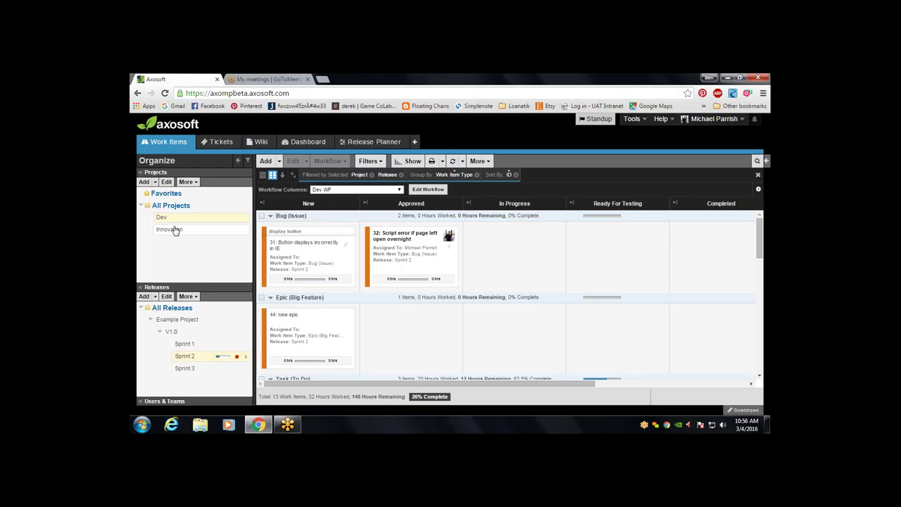
click(176, 231)
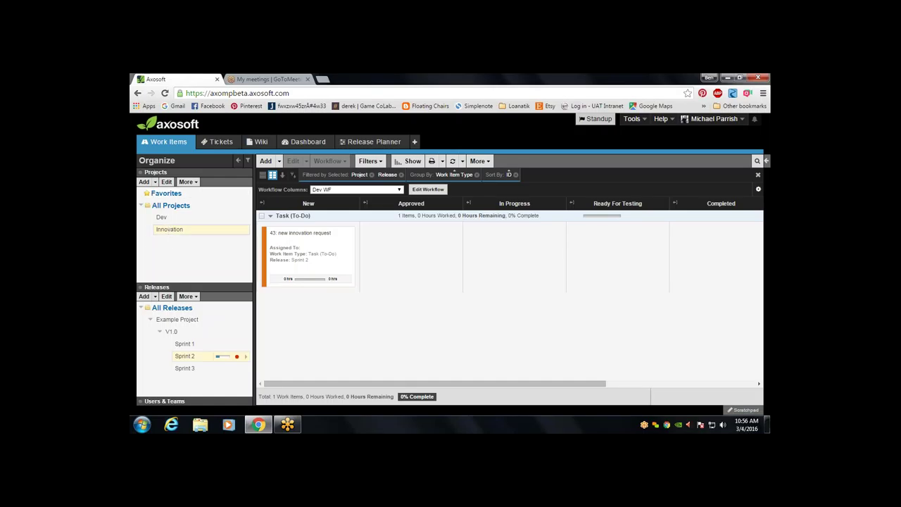
click(172, 206)
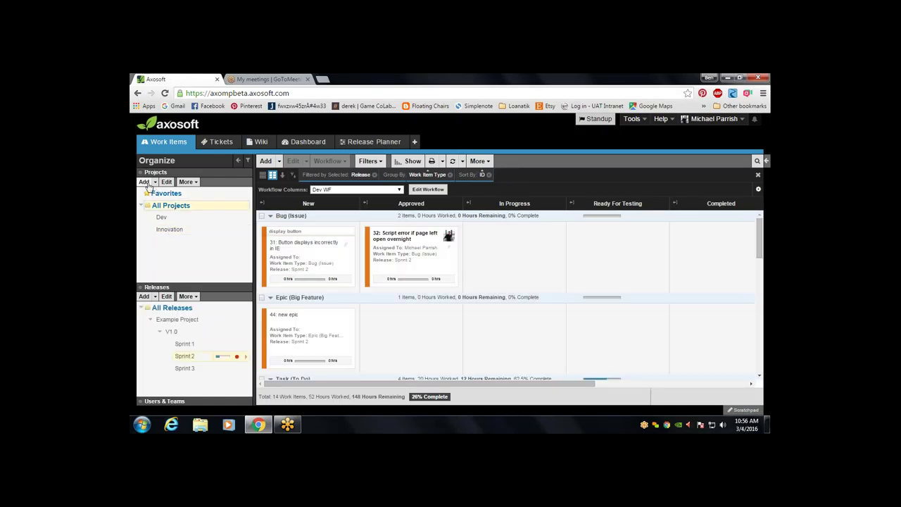
Add a project named UAT under All Projects, with a related product in the releases.
click(144, 182)
text(UAT)
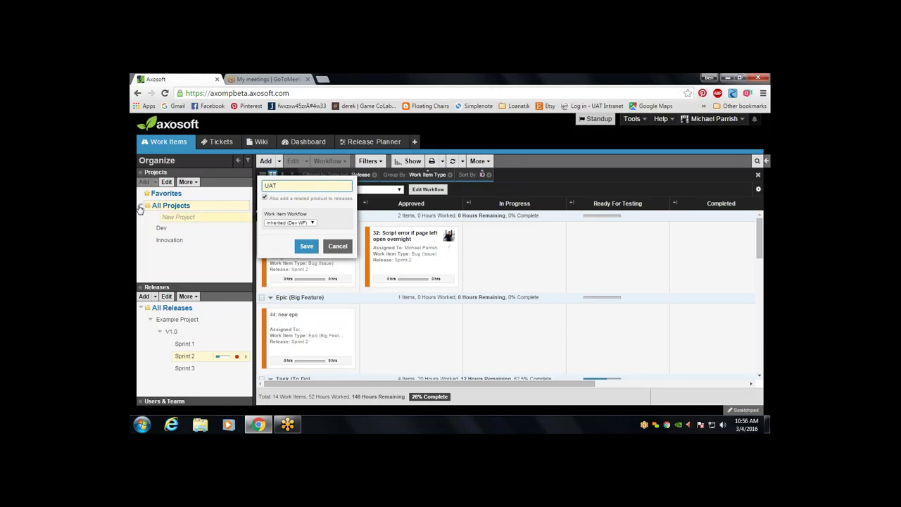
click(306, 246)
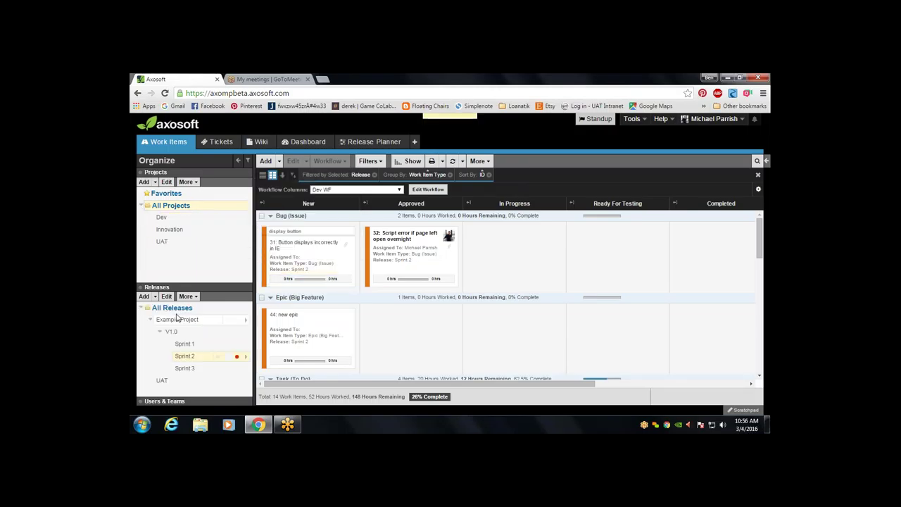
Add a User Story (Feature) titled "new user story" to the UAT project and show all releases.
click(163, 381)
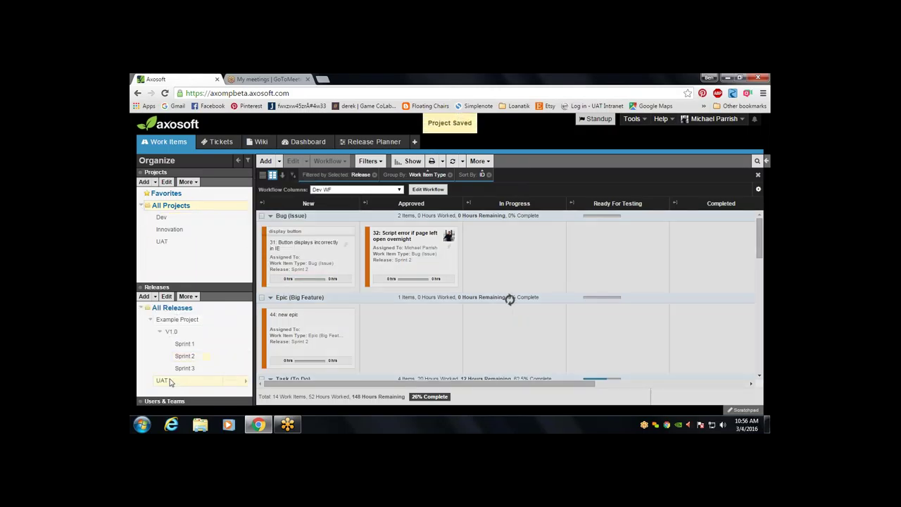
click(183, 244)
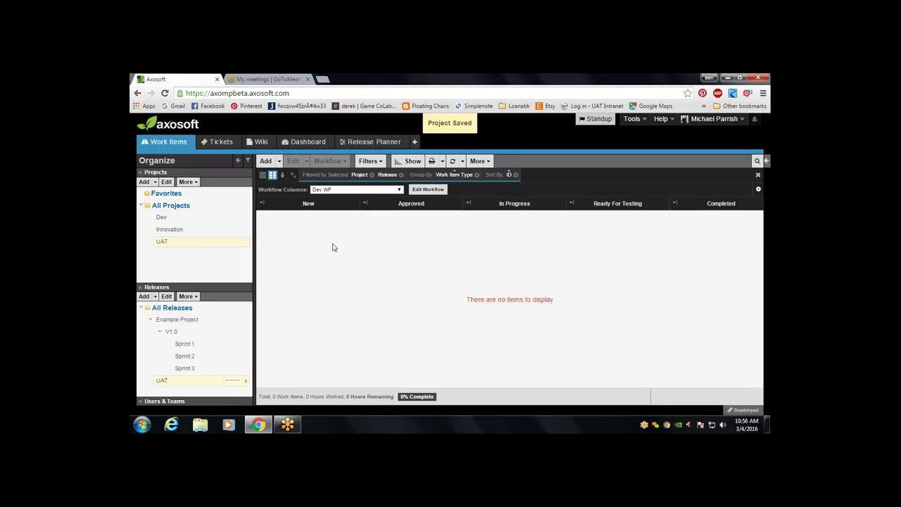
key(alt+n)
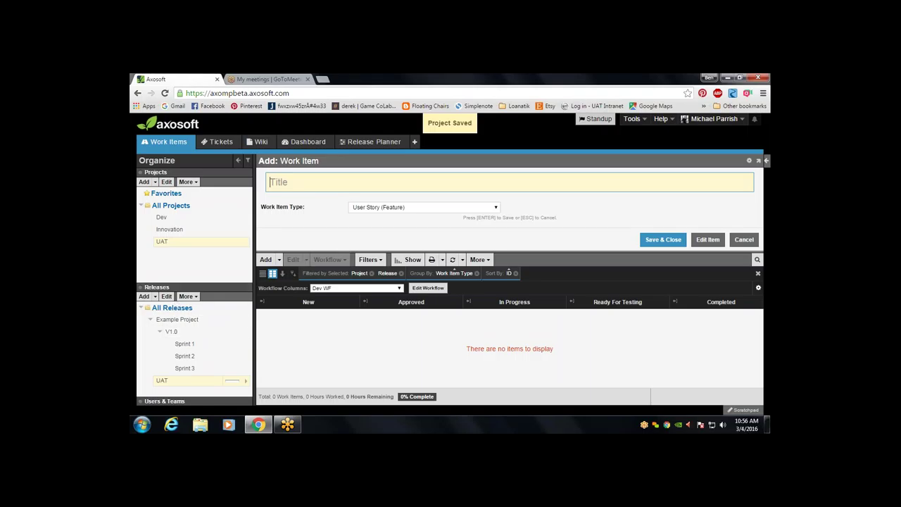
click(176, 310)
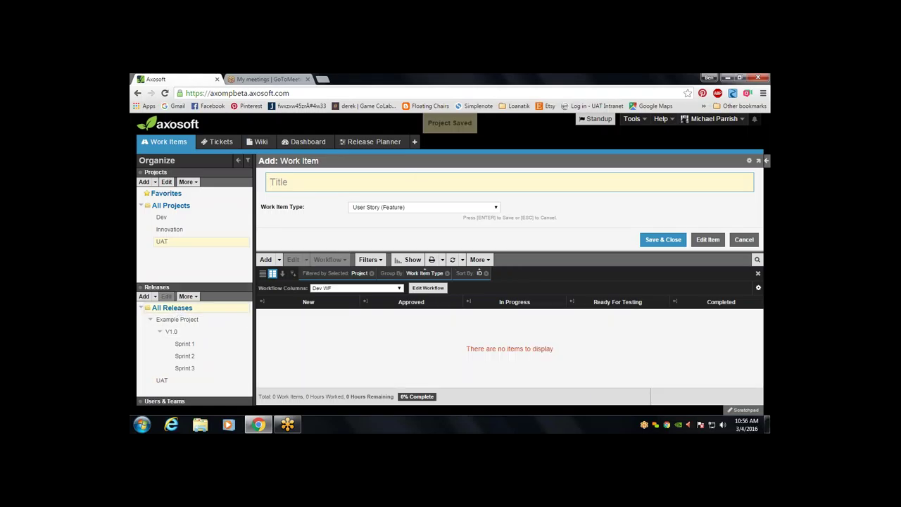
click(314, 186)
text(new user story)
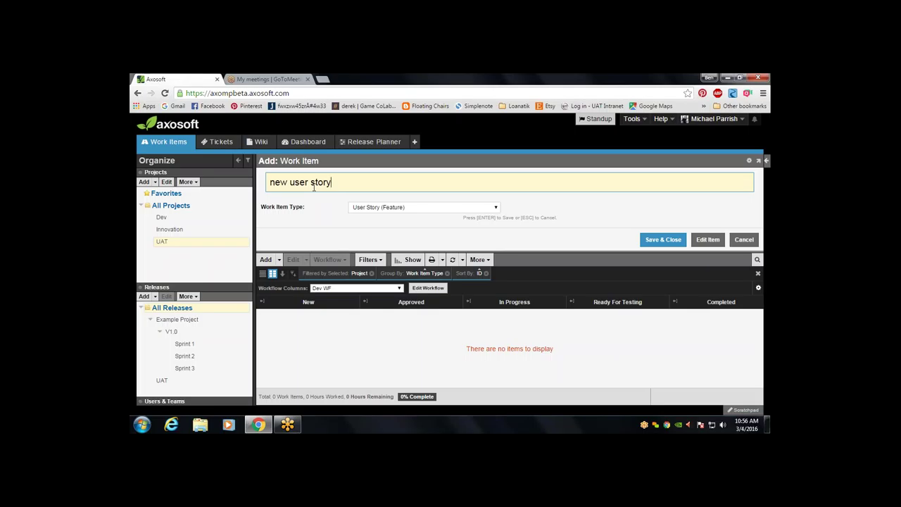
key(Return)
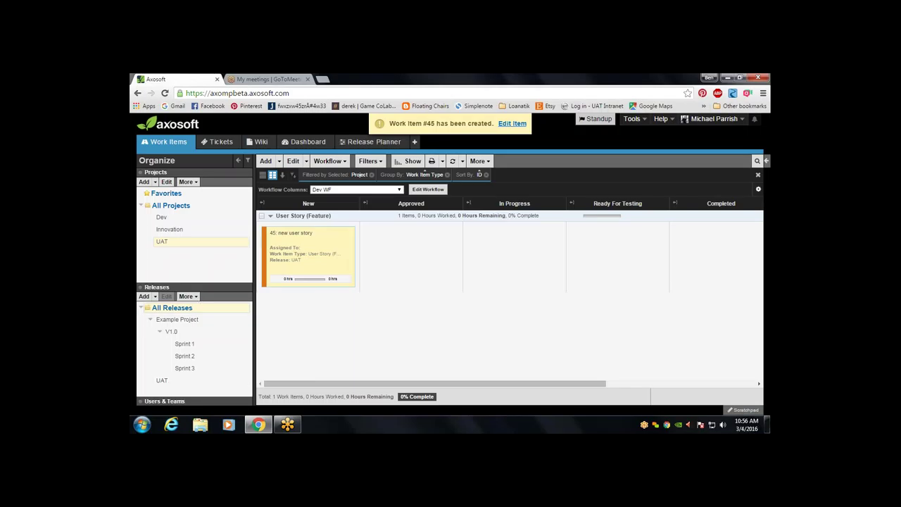
Clear the Release value of the "new user story" work item with a field-specific edit, saving and closing it.
right_click(295, 261)
click(338, 269)
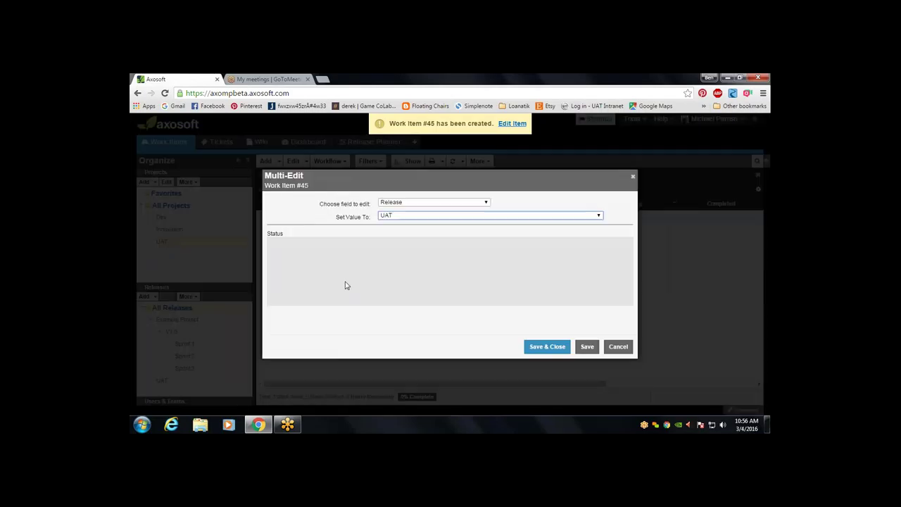
click(409, 215)
click(407, 223)
click(547, 347)
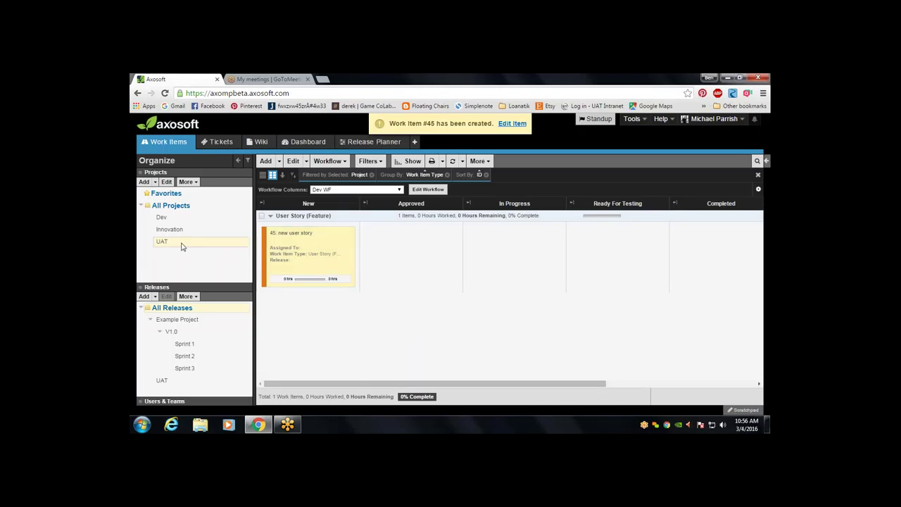
Add a version named v1.0 under the UAT release, running from 3/4/2016 to 4/29/2016.
click(168, 381)
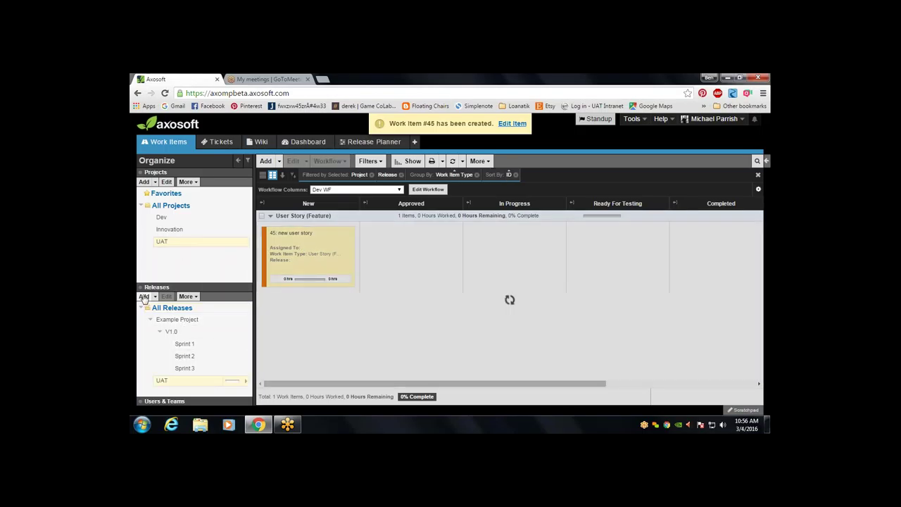
click(144, 297)
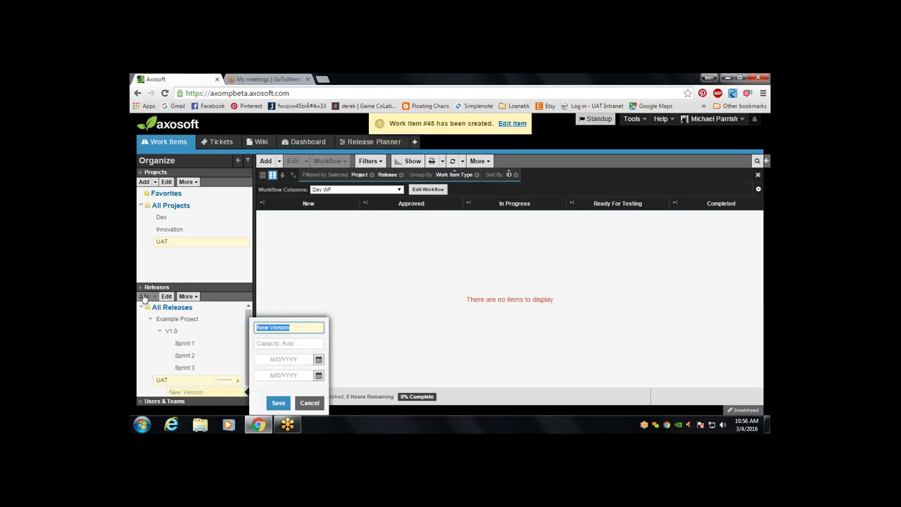
text(V1.0)
click(319, 359)
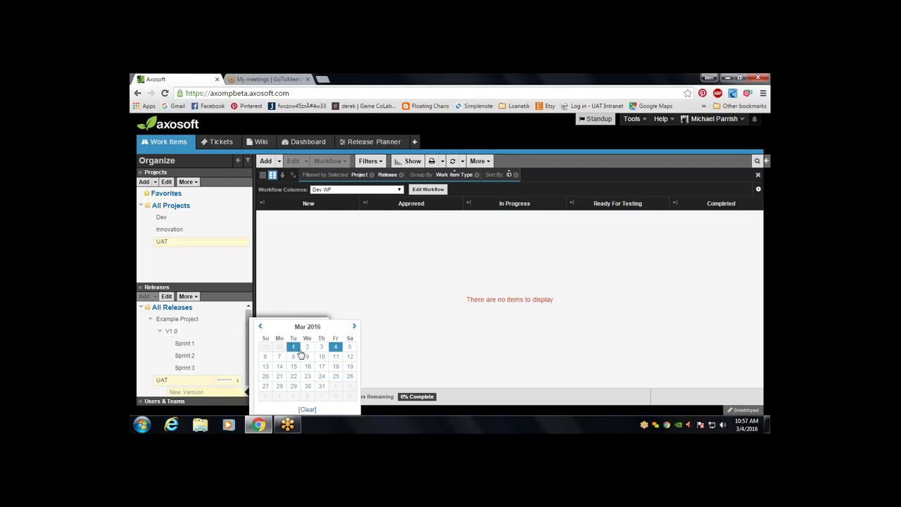
click(336, 347)
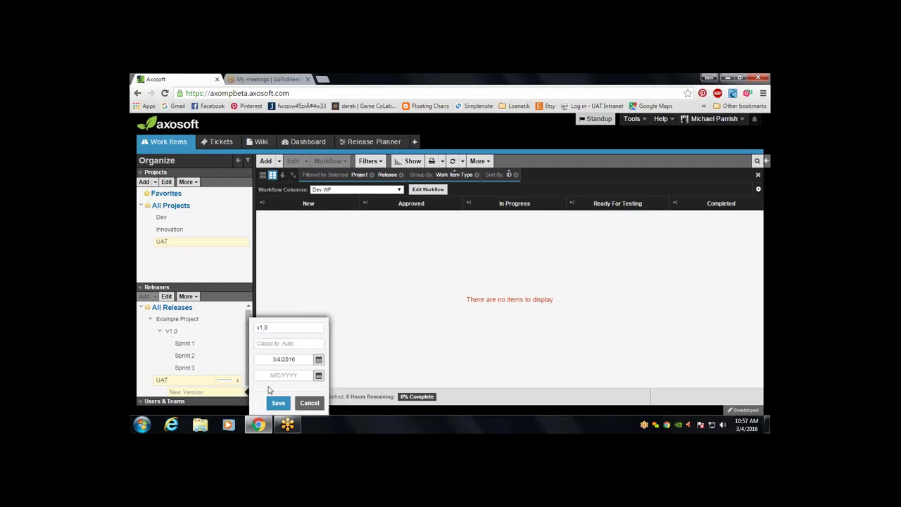
click(319, 375)
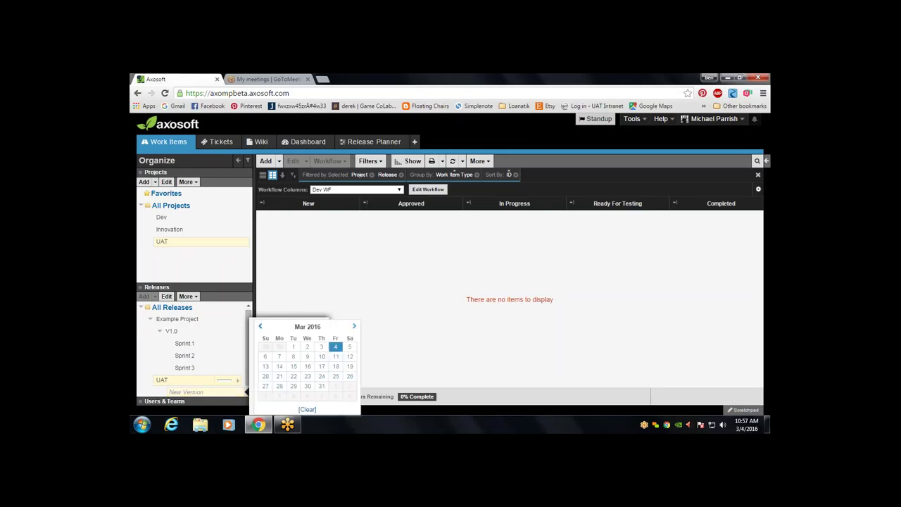
click(354, 326)
click(335, 386)
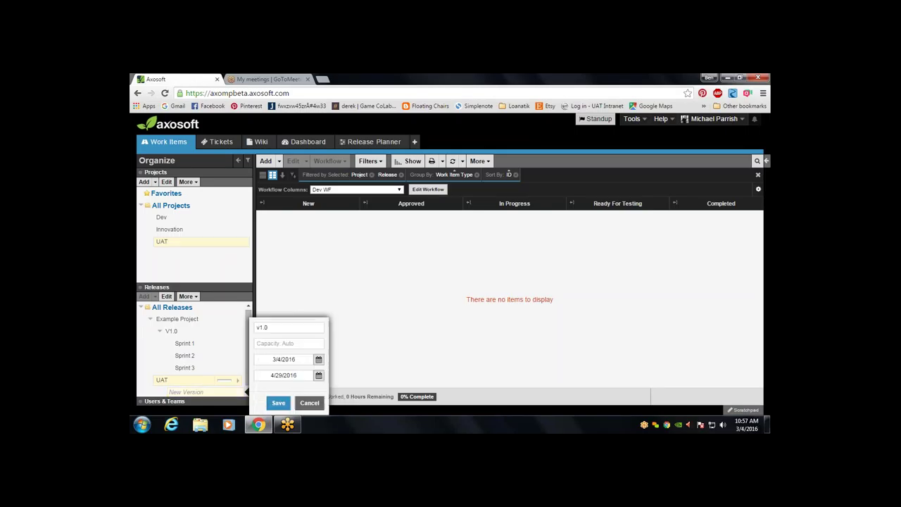
click(278, 403)
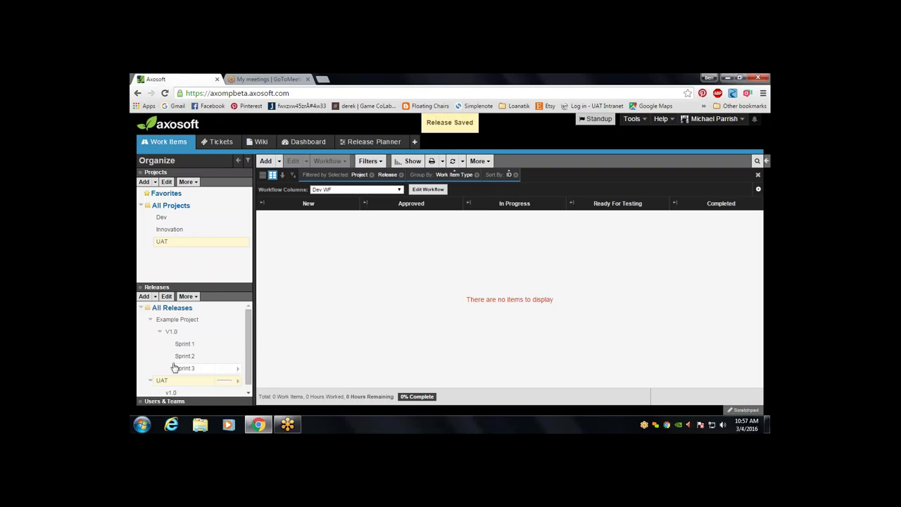
Add a sprint named UAT SP1 under UAT's v1.0 version, running from 3/4/2016 to 3/25/2016.
click(171, 391)
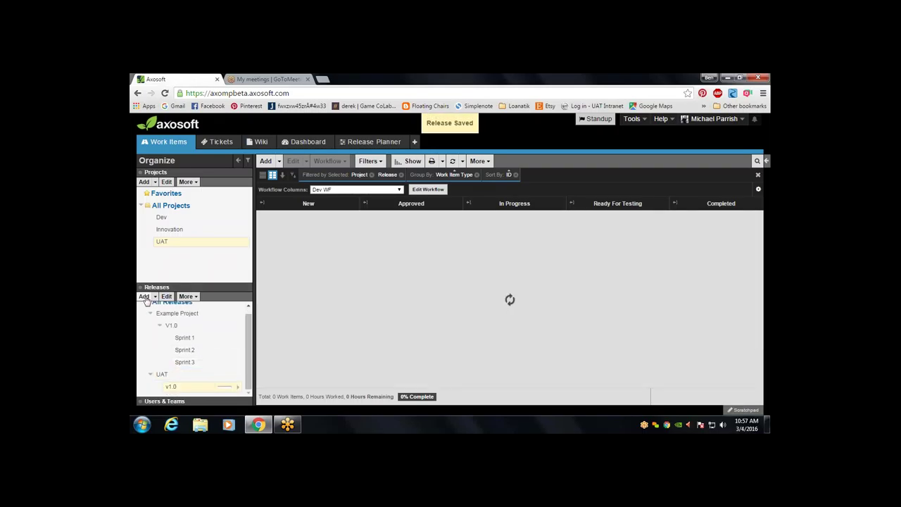
click(145, 297)
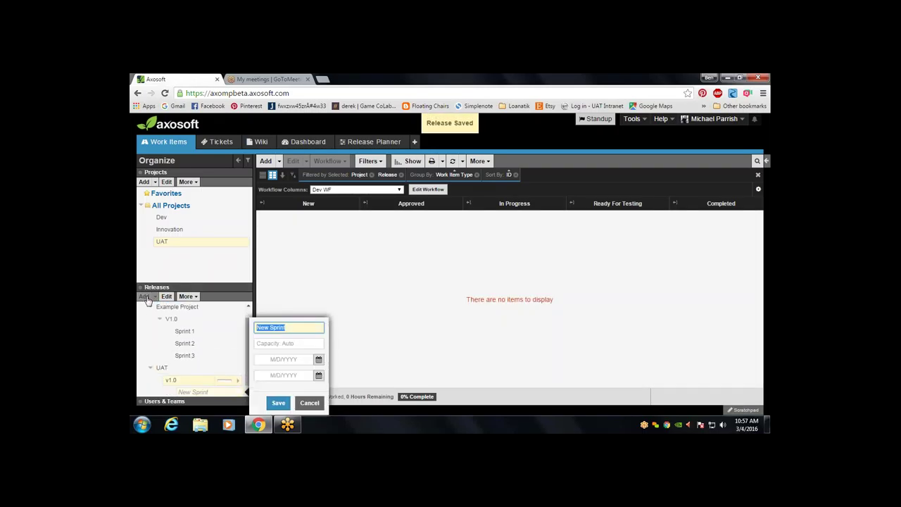
text(UAT SP1)
click(319, 359)
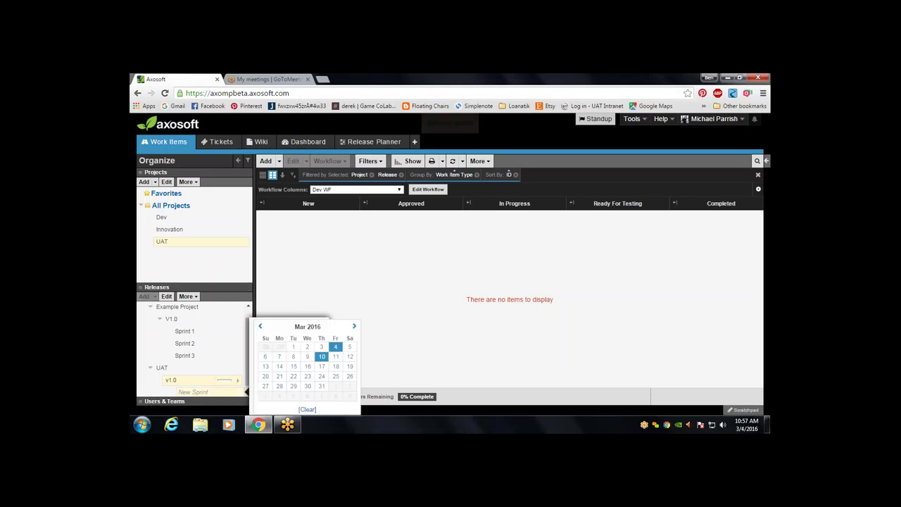
click(336, 348)
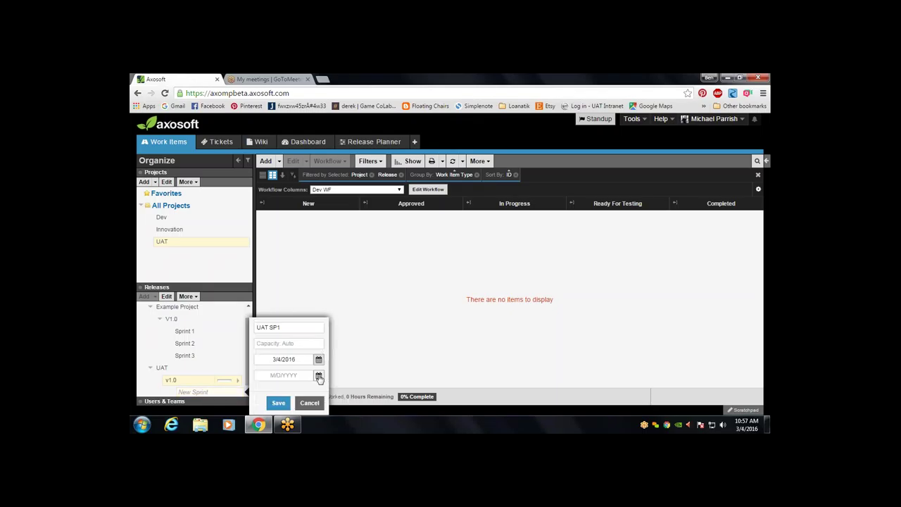
click(317, 374)
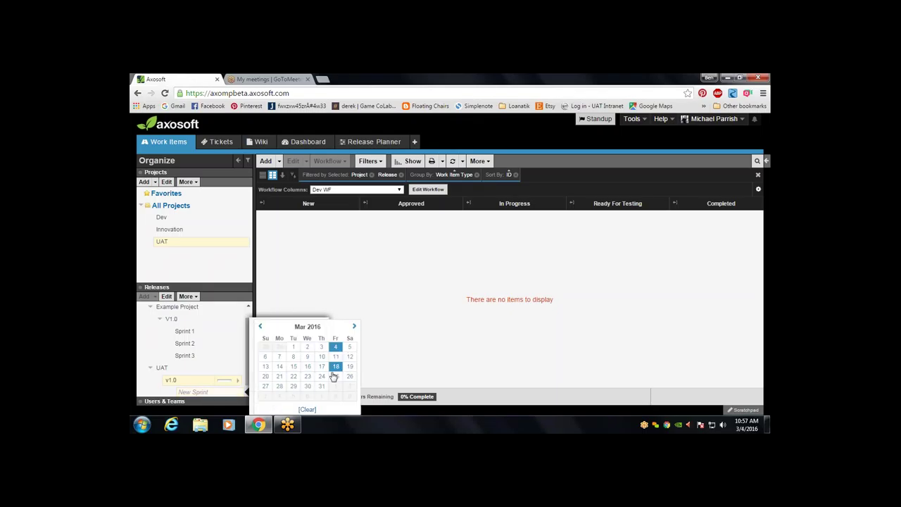
click(335, 376)
click(279, 404)
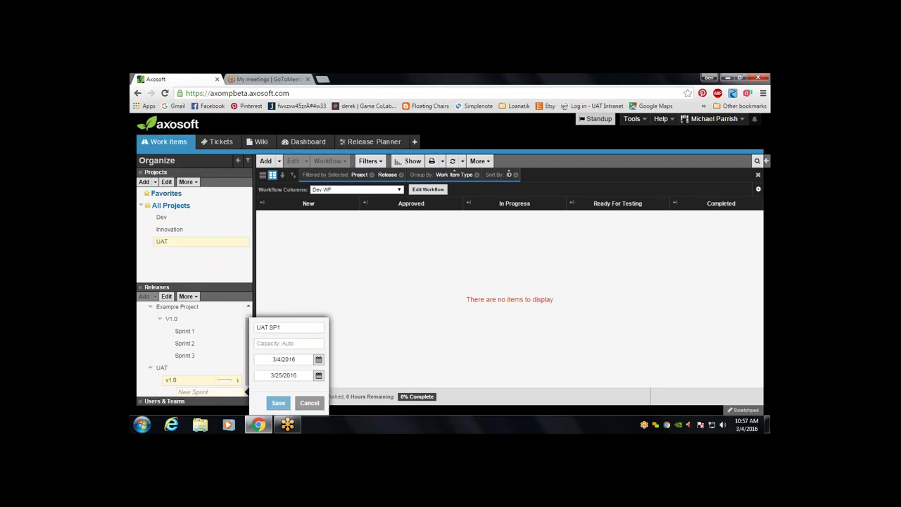
scroll(196, 359, down, 1)
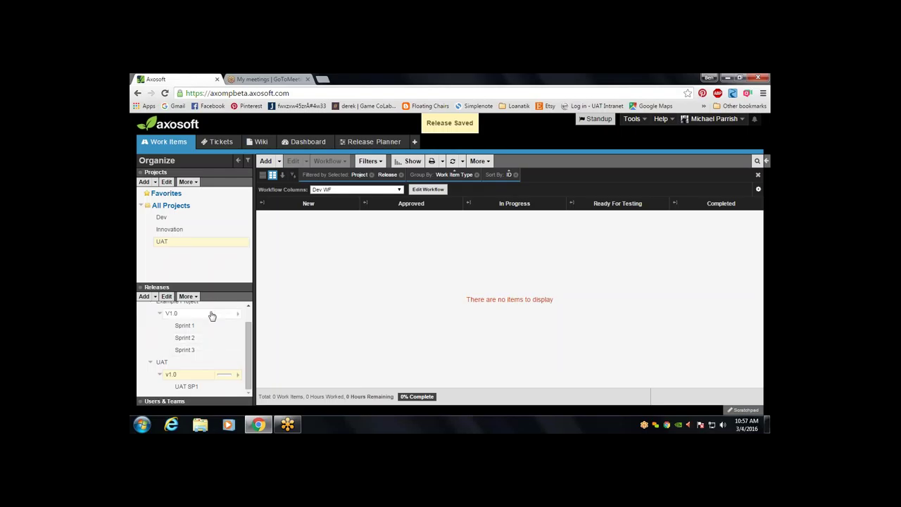
Display each release's Due Date in the release tree.
click(187, 297)
mouse_move(229, 354)
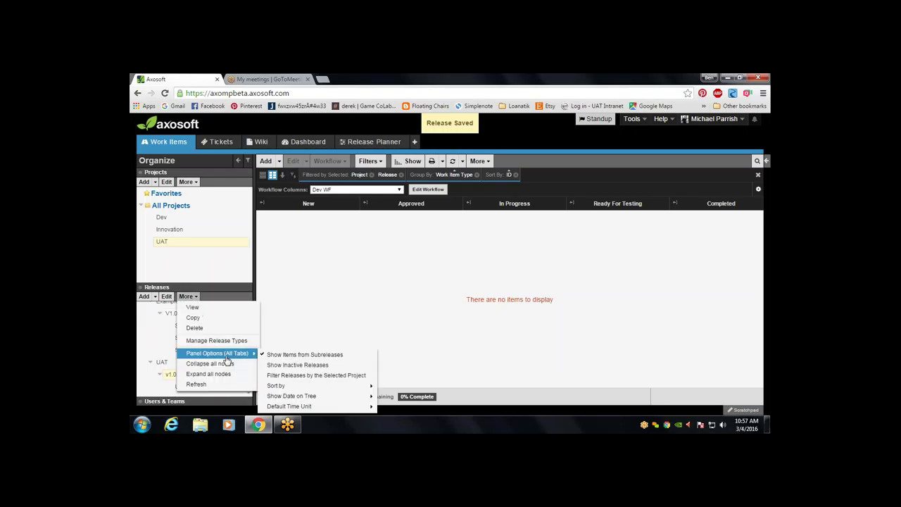
mouse_move(309, 397)
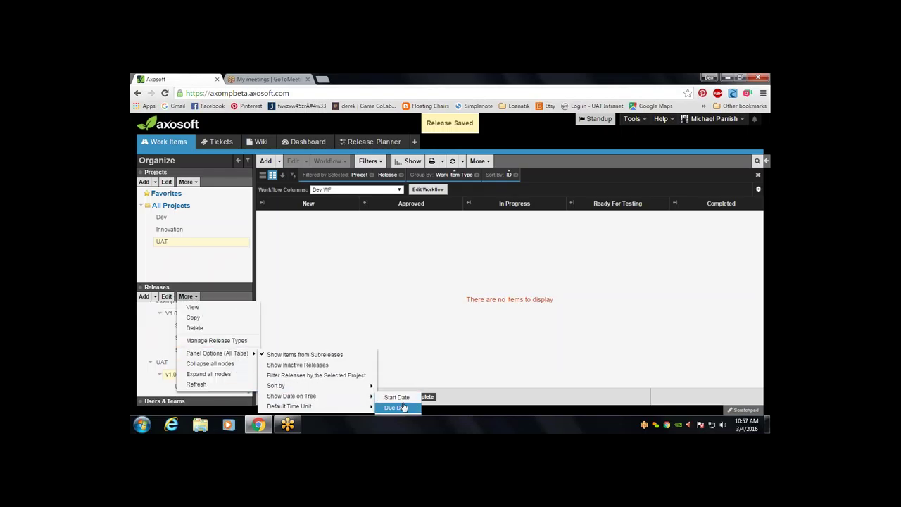
click(397, 407)
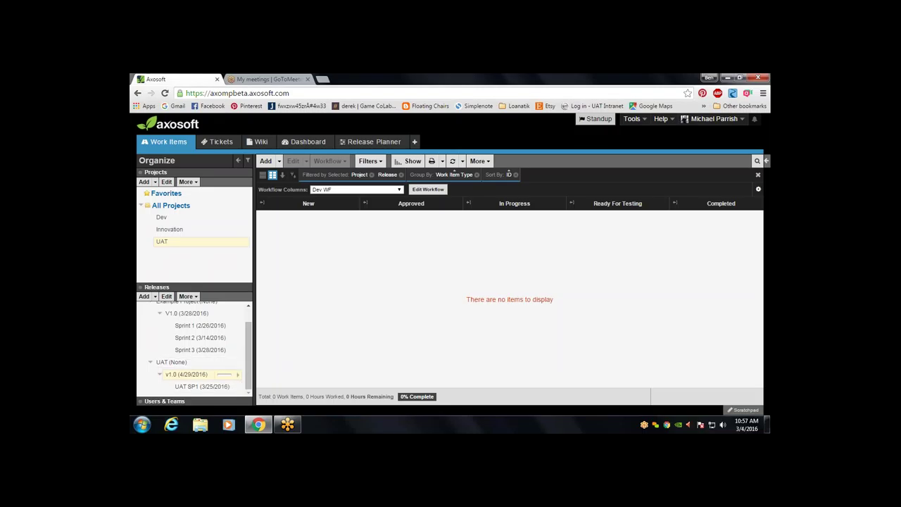
Show all releases and add a User Story (Feature) titled "another item" to the UAT project.
click(182, 362)
scroll(186, 327, up, 2)
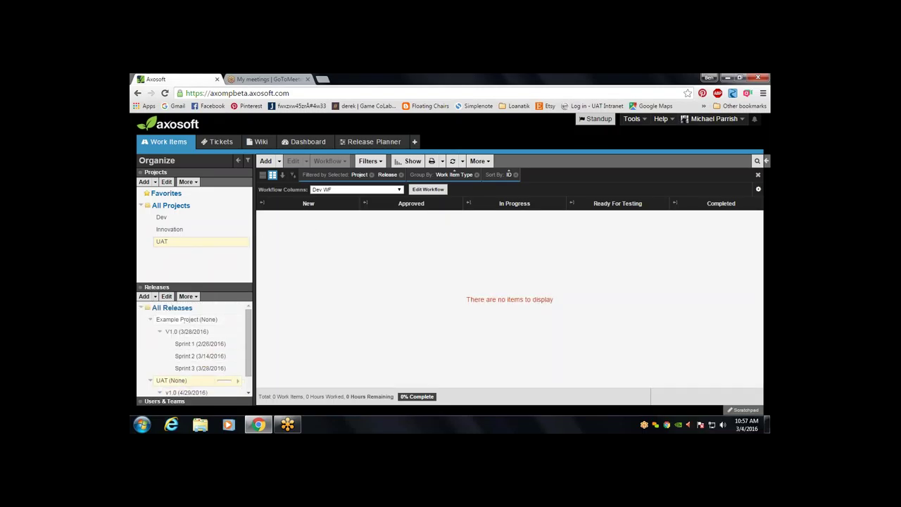
click(172, 307)
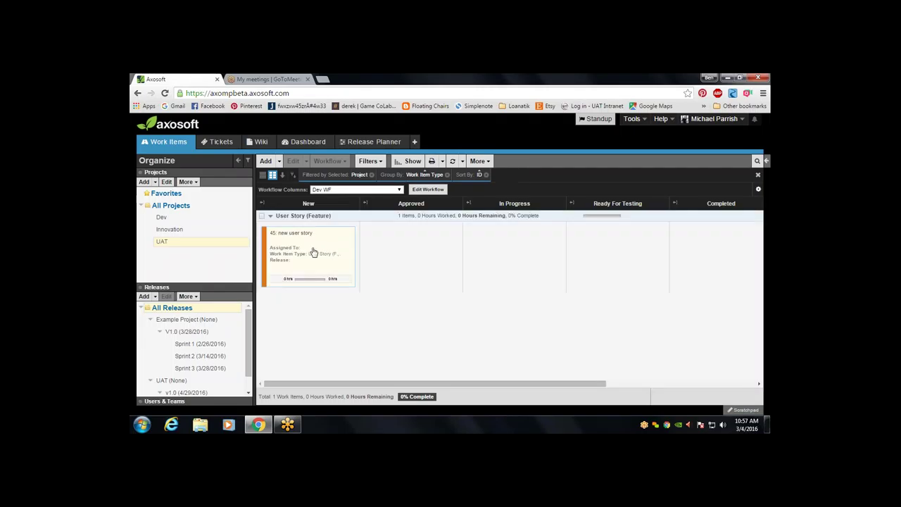
key(alt+n)
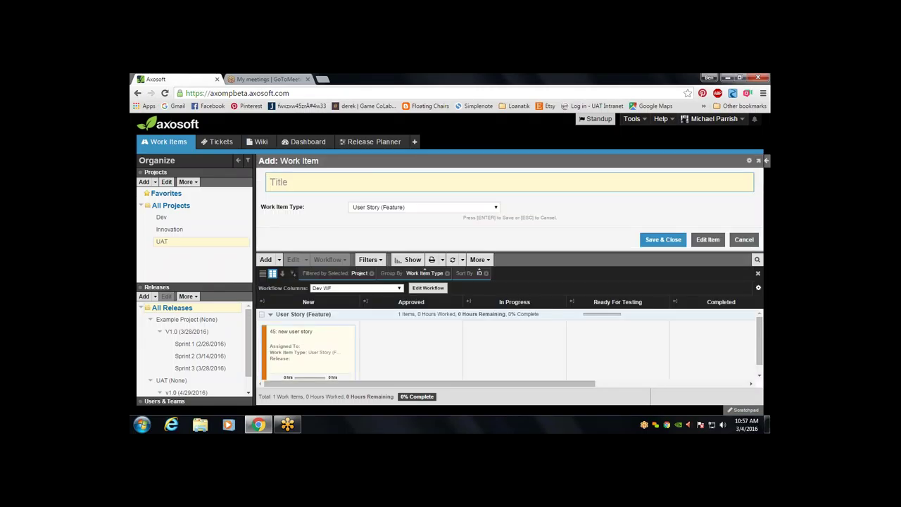
text(another item)
key(Return)
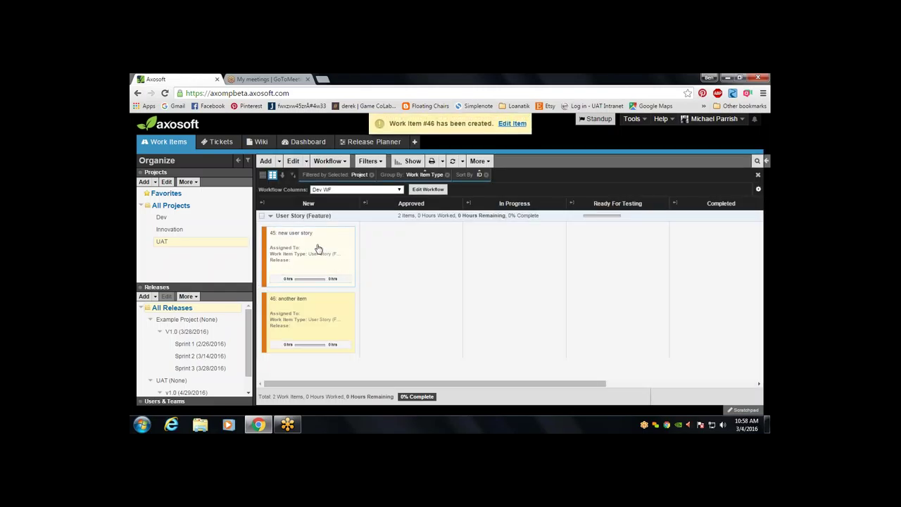
Set the Initial Estimate of both UAT user stories to 2.5 hrs with a single multi-edit.
click(262, 217)
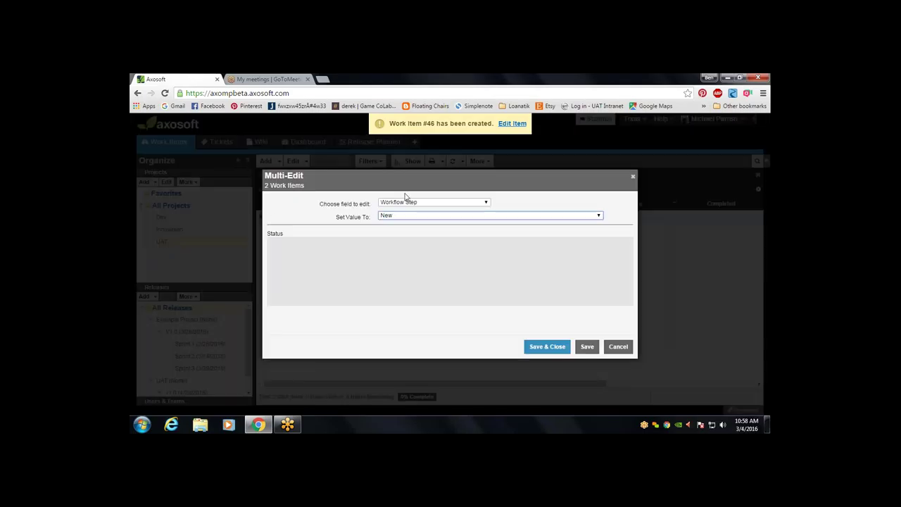
click(414, 203)
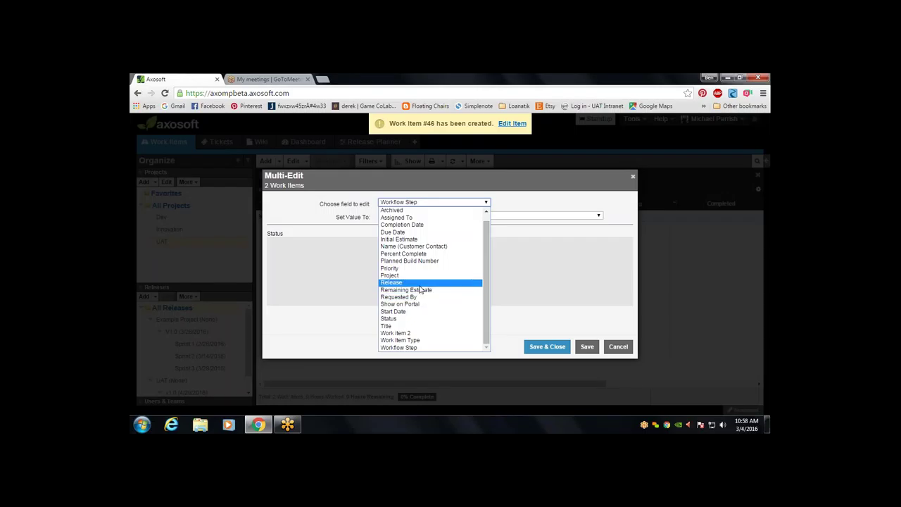
click(416, 238)
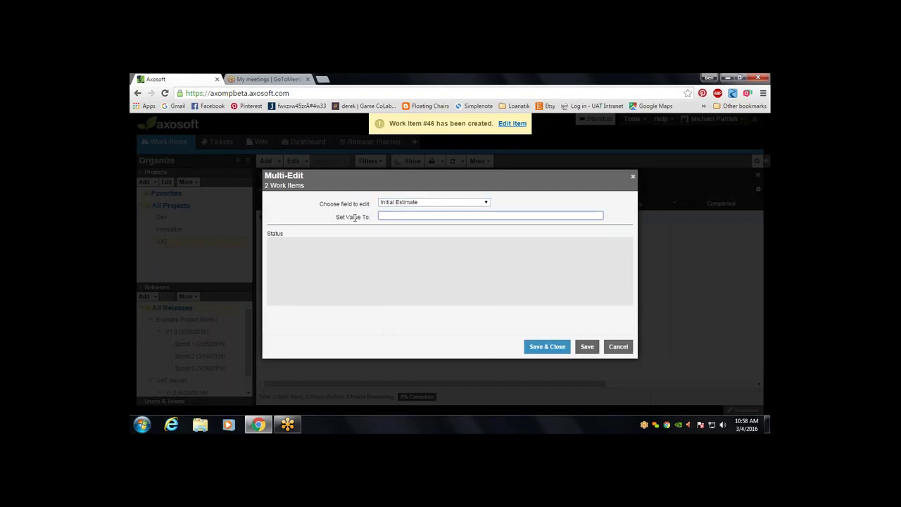
text(2.5 hrs)
click(543, 345)
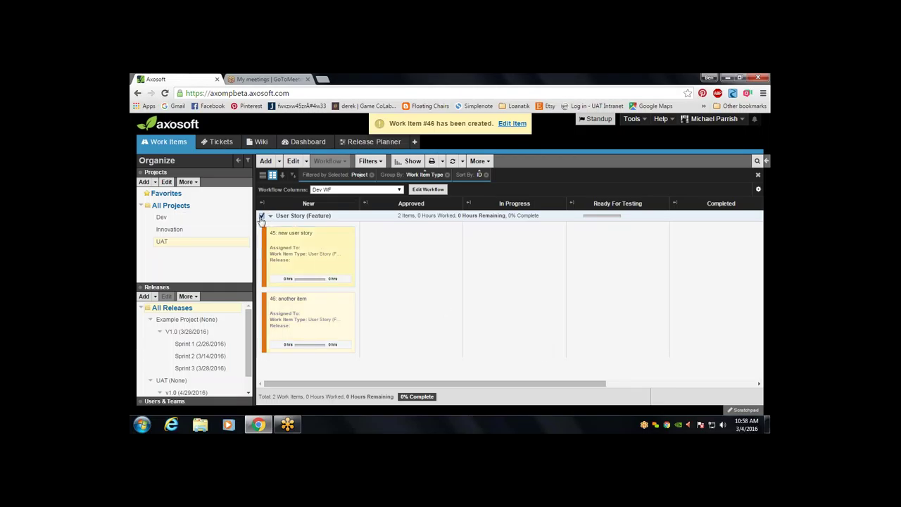
Make the Remaining Estimate field visible in the Starter Field Template from the "new user story" edit form, saving the template and the item.
double_click(304, 257)
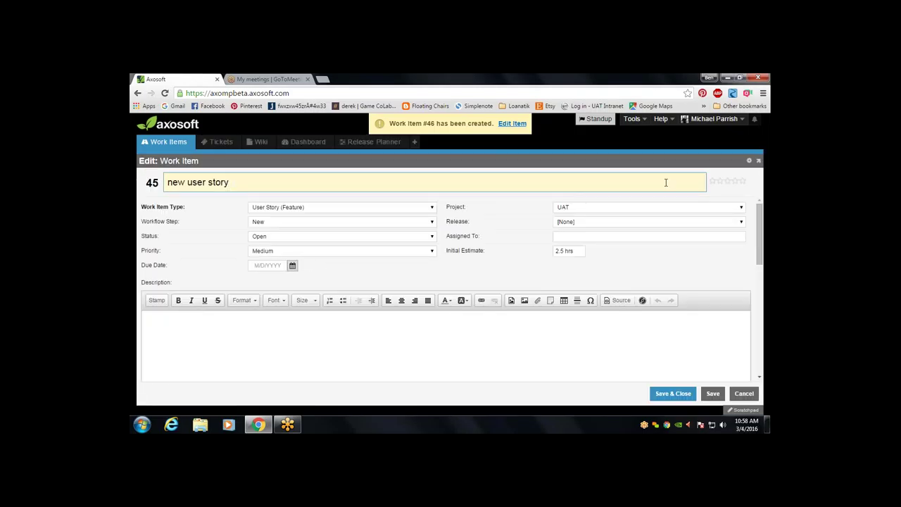
click(750, 161)
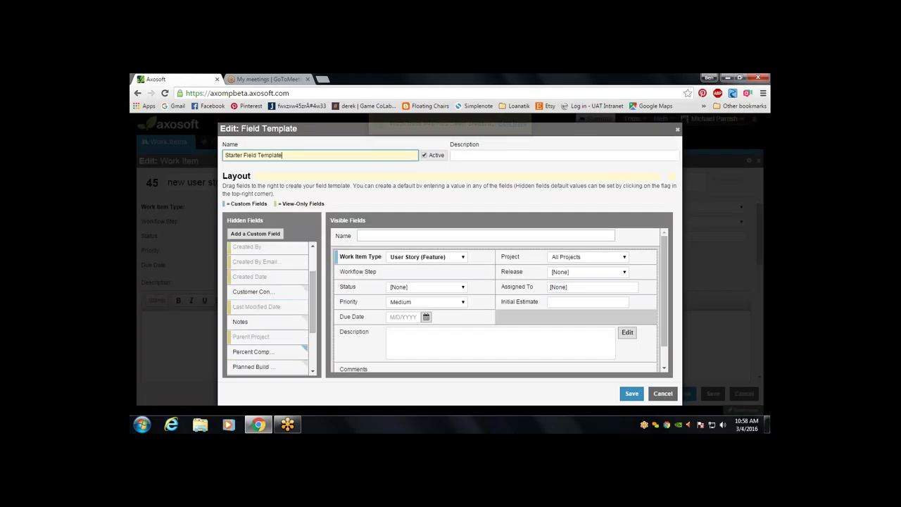
drag(268, 307, 478, 308)
click(632, 393)
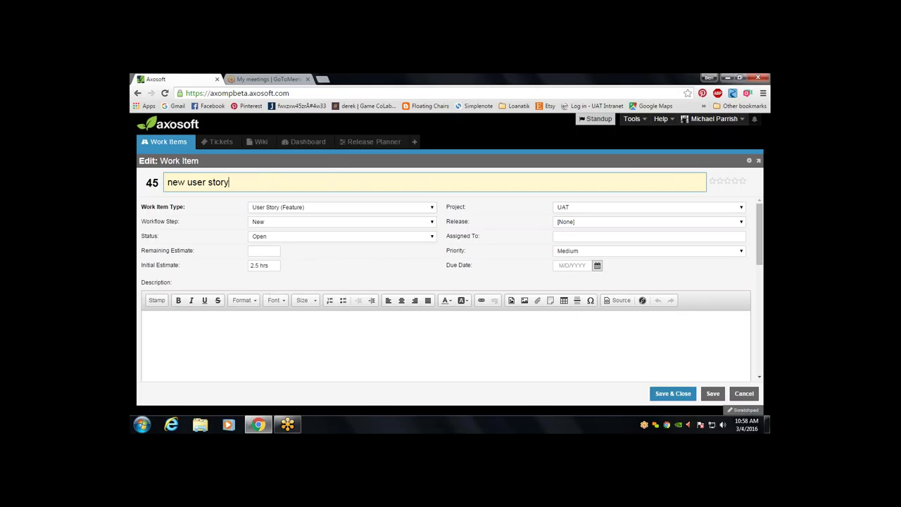
click(673, 393)
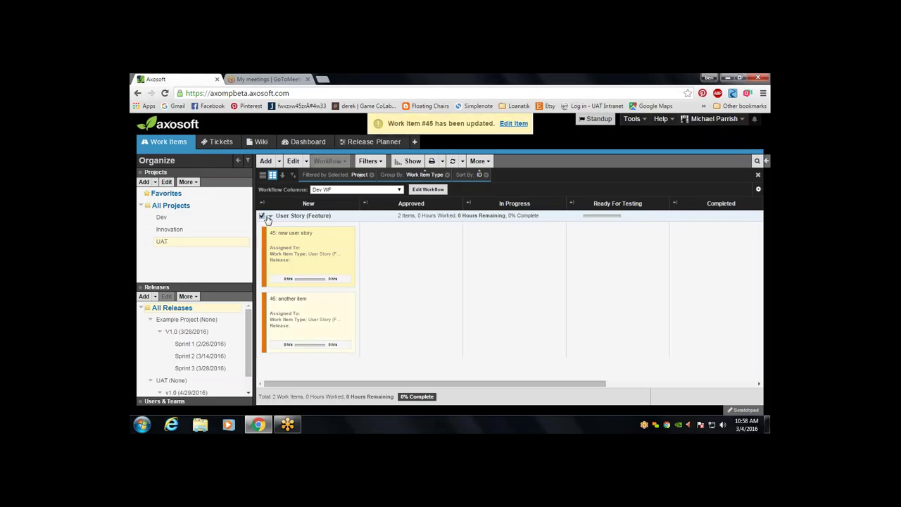
Set the Remaining Estimate of both UAT user stories to 2.5 hrs with a single multi-edit.
click(262, 216)
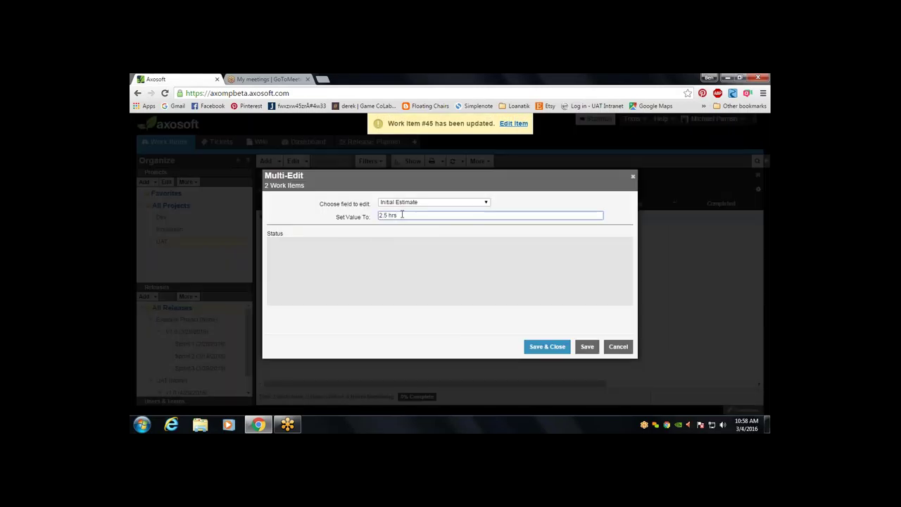
click(422, 206)
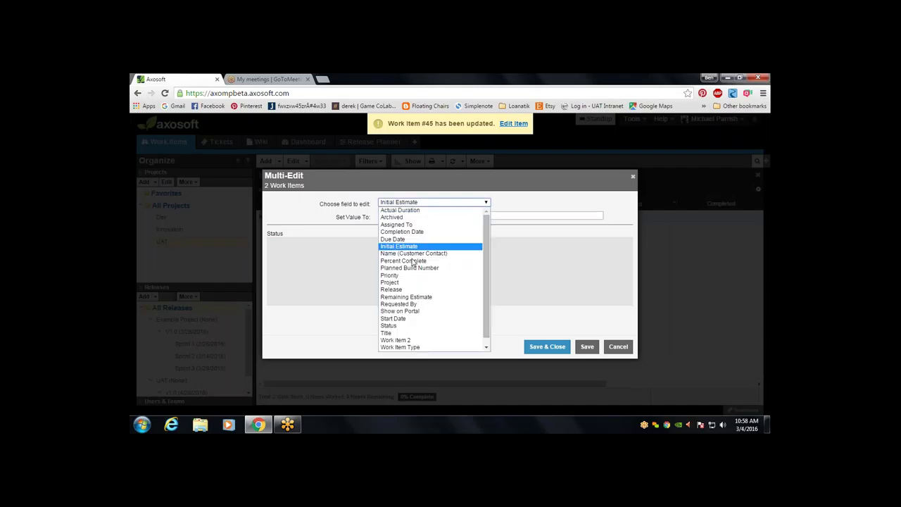
click(411, 301)
click(422, 215)
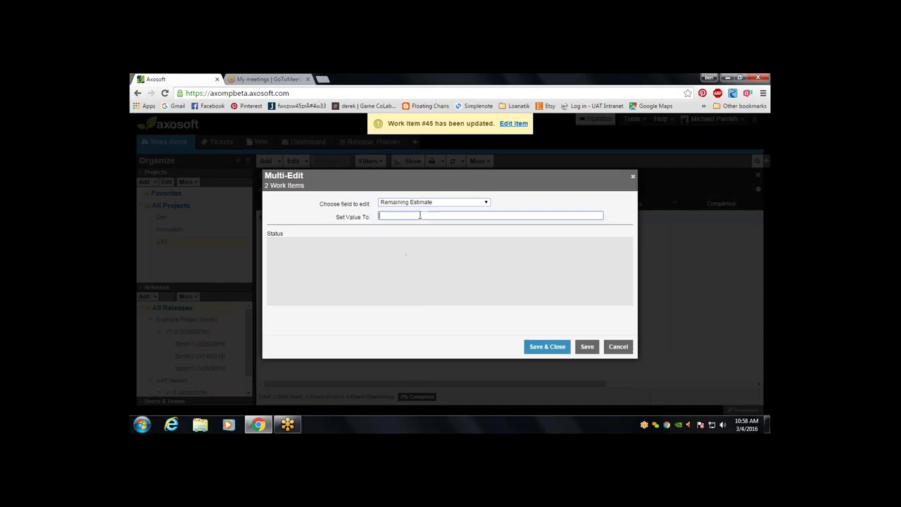
text(2.5 hrs)
click(536, 347)
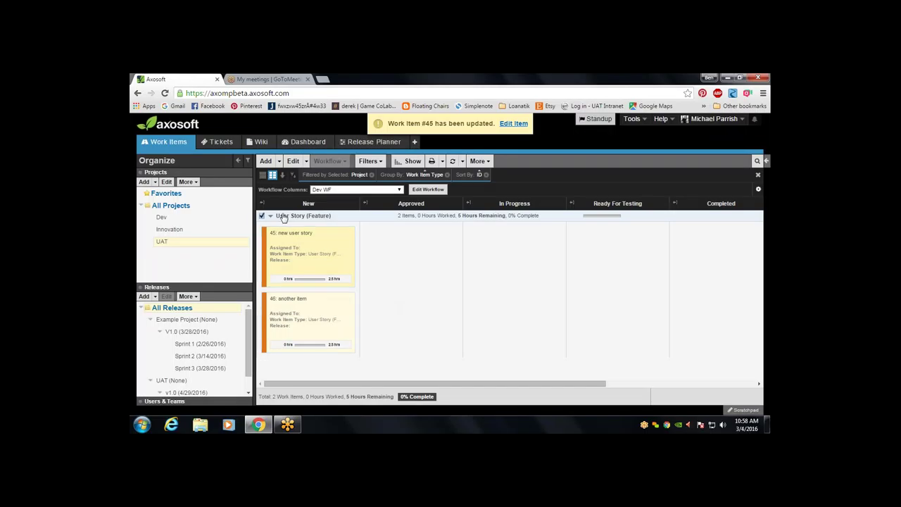
Assign the "new user story" and "another item" cards to the UAT SP1 sprint.
click(295, 263)
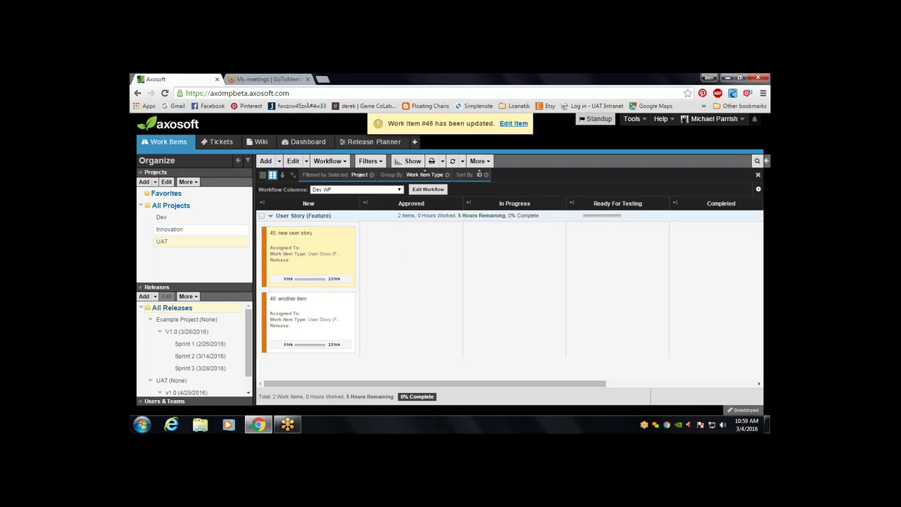
click(261, 215)
drag(312, 259, 275, 275)
scroll(197, 352, down, 1)
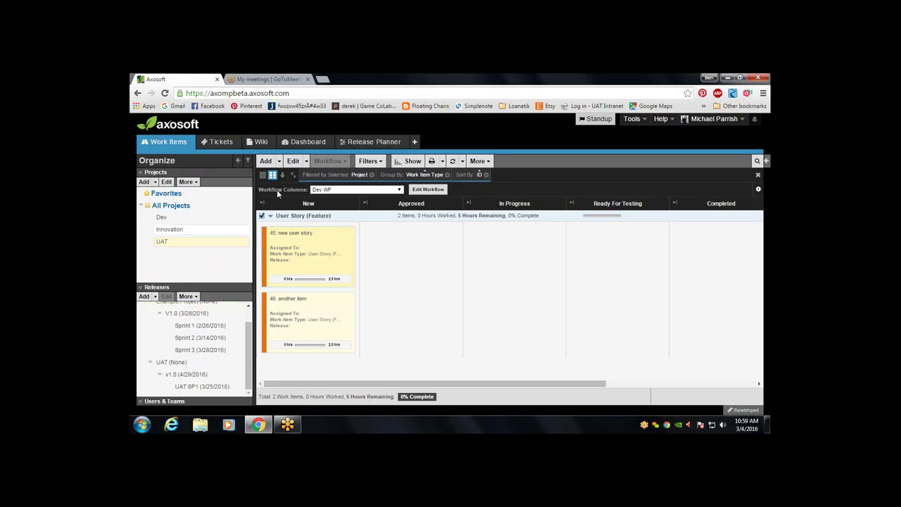
click(261, 216)
drag(286, 239, 243, 377)
drag(296, 242, 211, 387)
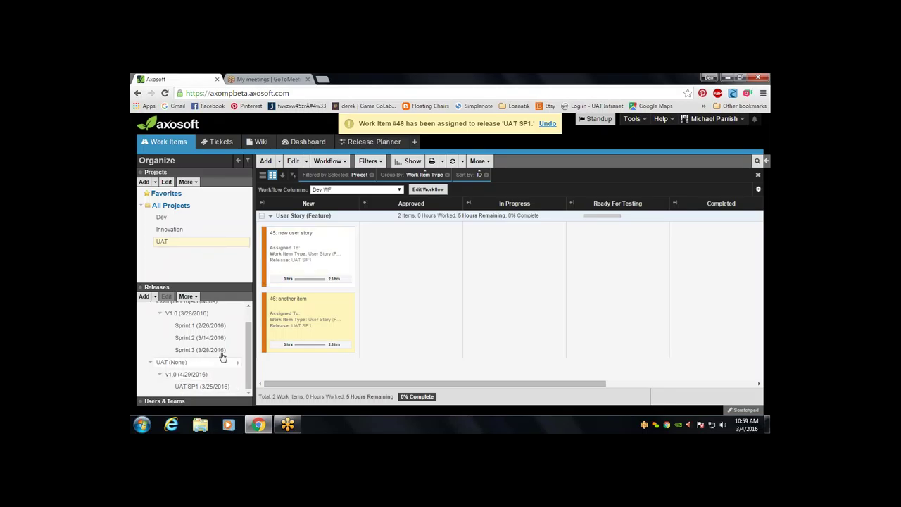
Examine the burndown and speedometer charts for the UAT SP1 sprint, and hide them again.
click(411, 161)
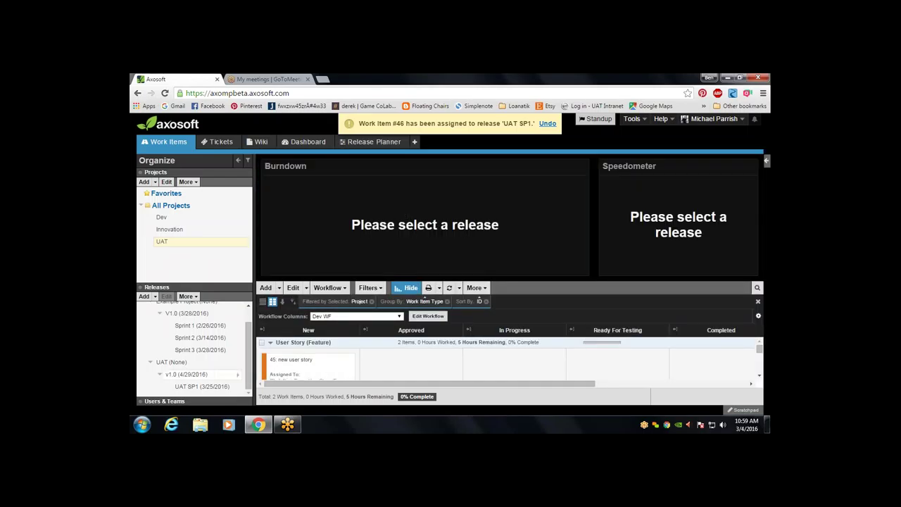
click(195, 387)
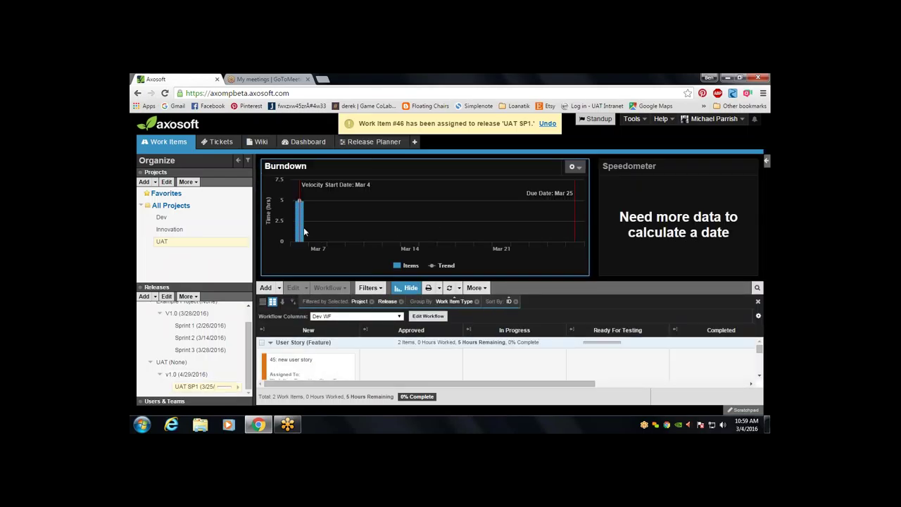
mouse_move(296, 225)
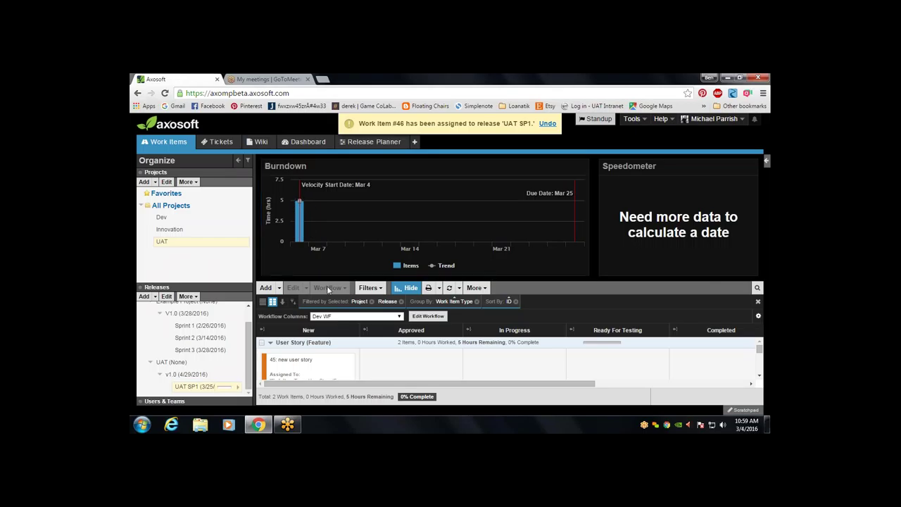
click(412, 288)
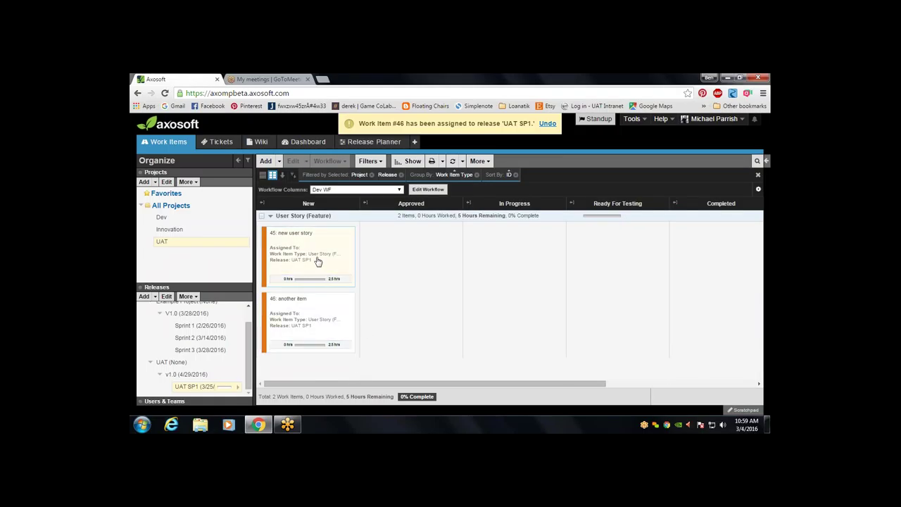
Log 1 hrs of work on "new user story", letting the remaining estimate update.
click(317, 262)
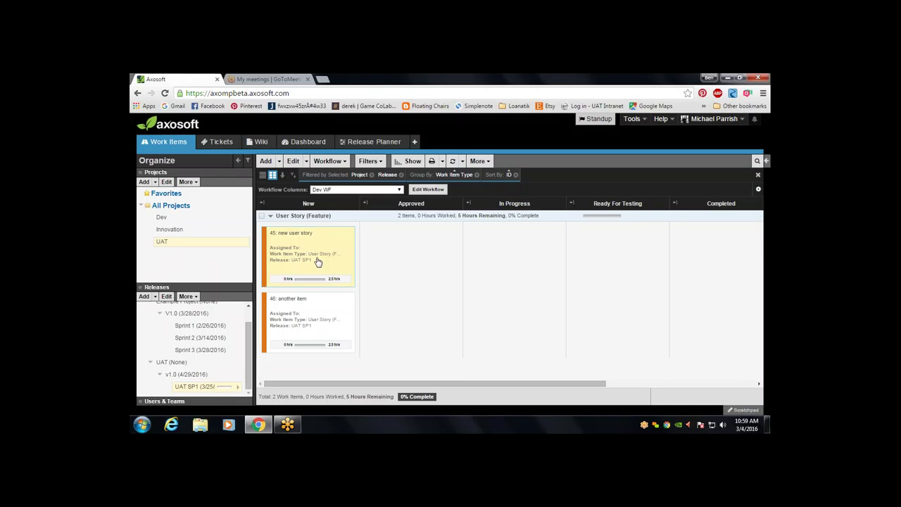
key(ctrl+shift+w)
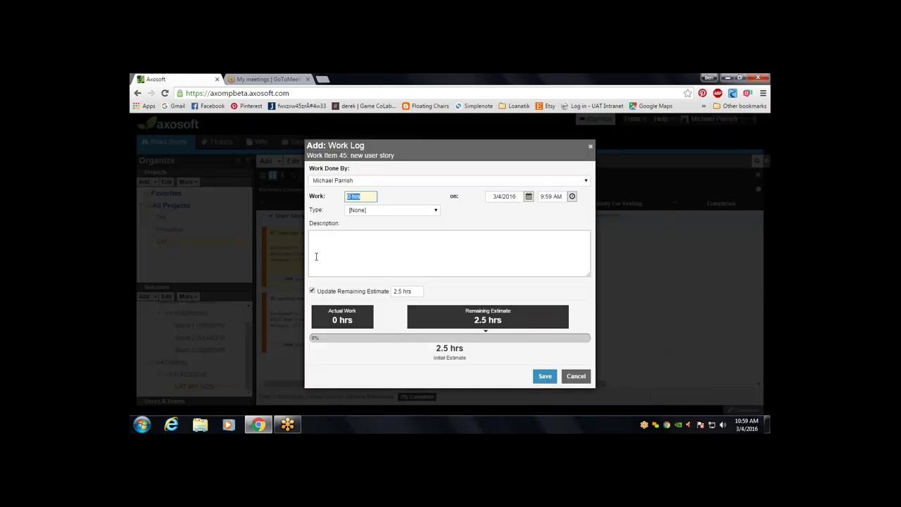
text(1 hrs)
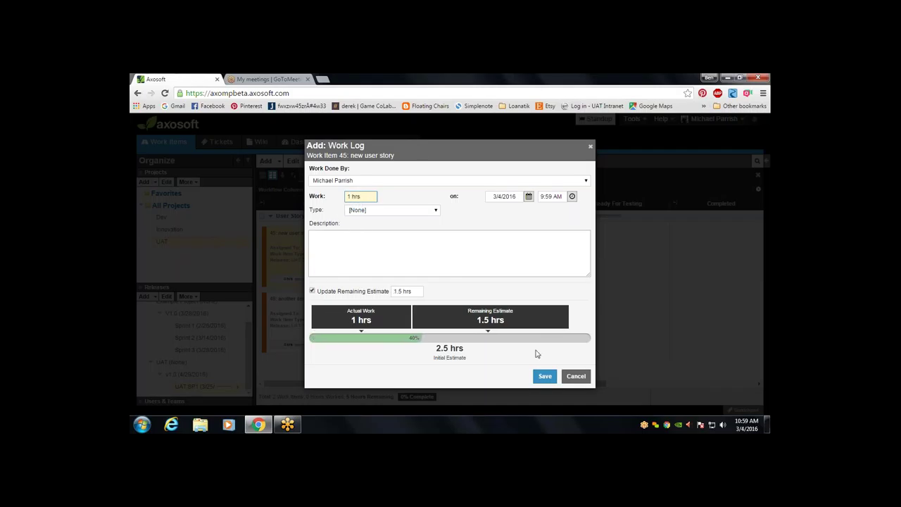
click(545, 376)
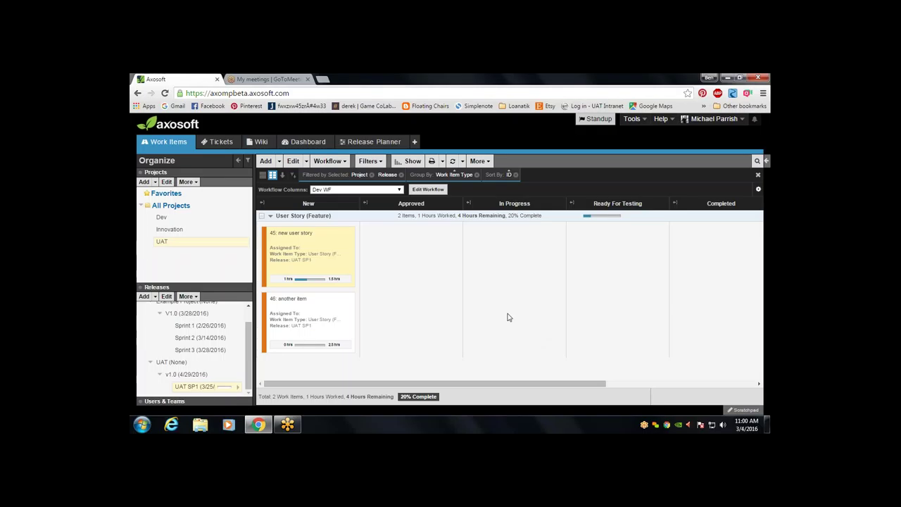
Review the list of keyboard shortcuts, and briefly open and cancel the work item forms.
key(shift+question)
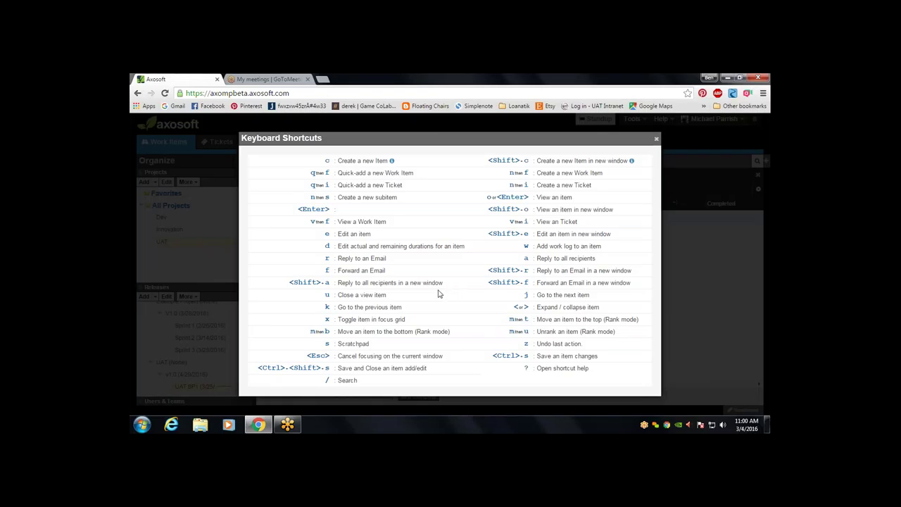
key(Escape)
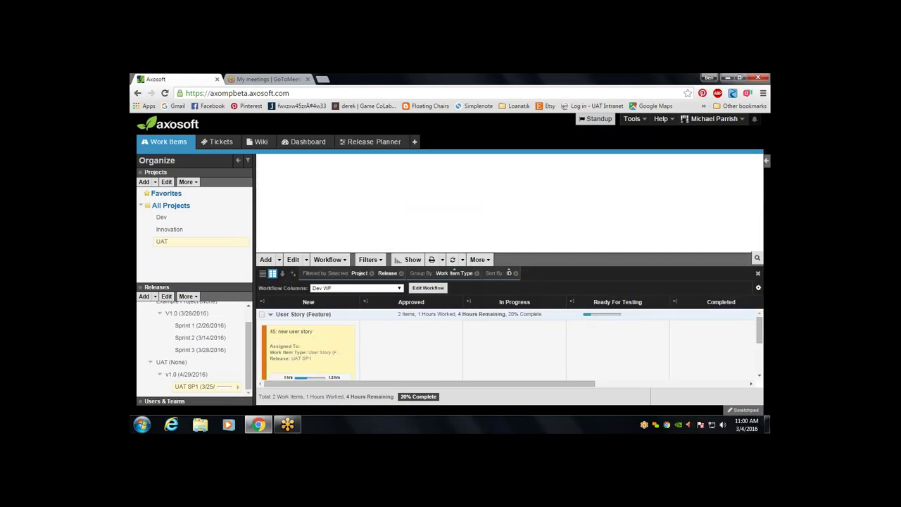
key(w)
key(Escape)
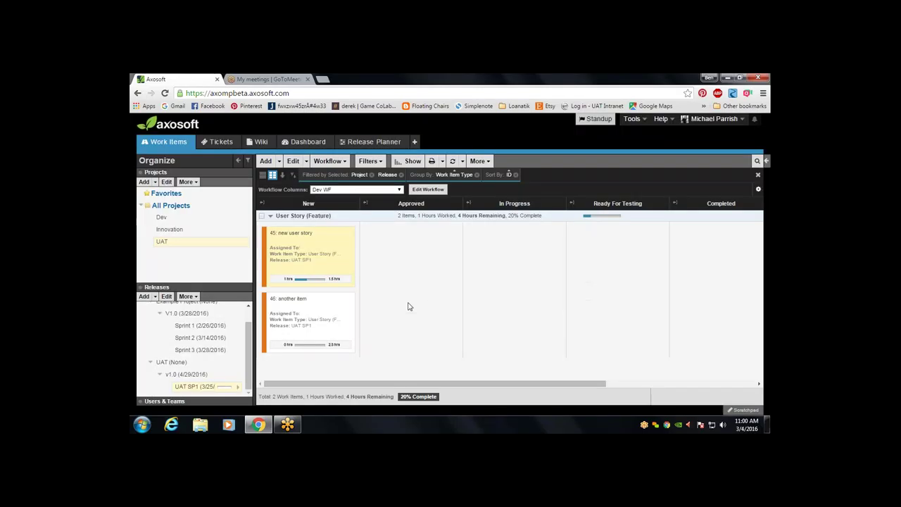
key(e)
key(Escape)
Check the burndown and speedometer charts again after logging work, hide them and select the "new user story" card.
click(411, 161)
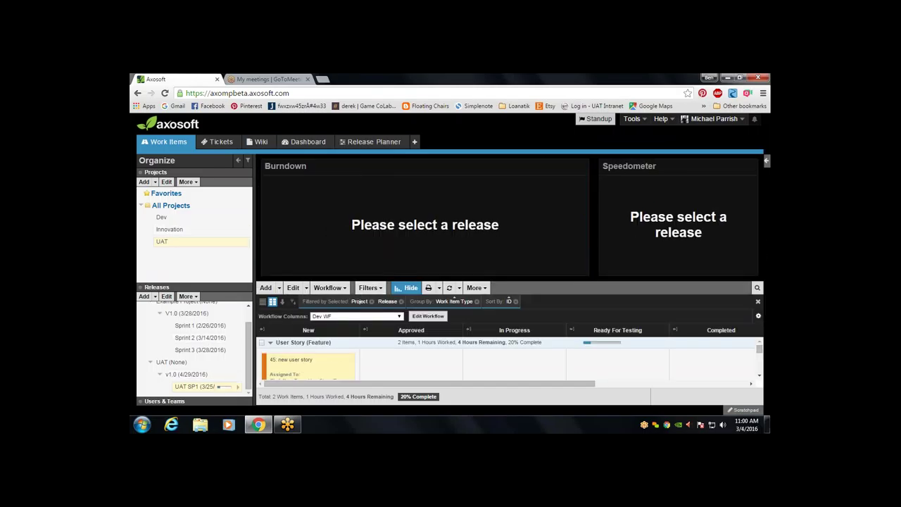
click(410, 287)
click(302, 315)
click(301, 261)
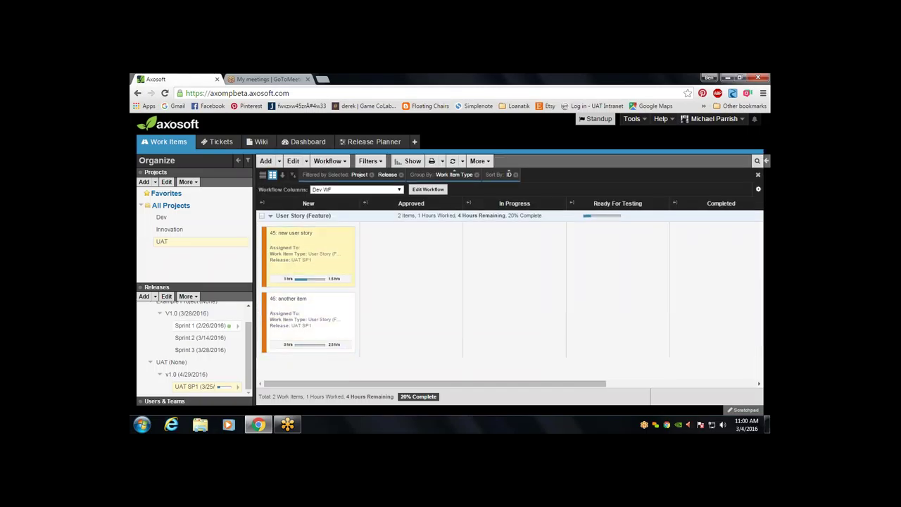
Reselect the UAT SP1 sprint and examine its burndown and speedometer charts.
click(196, 374)
click(204, 386)
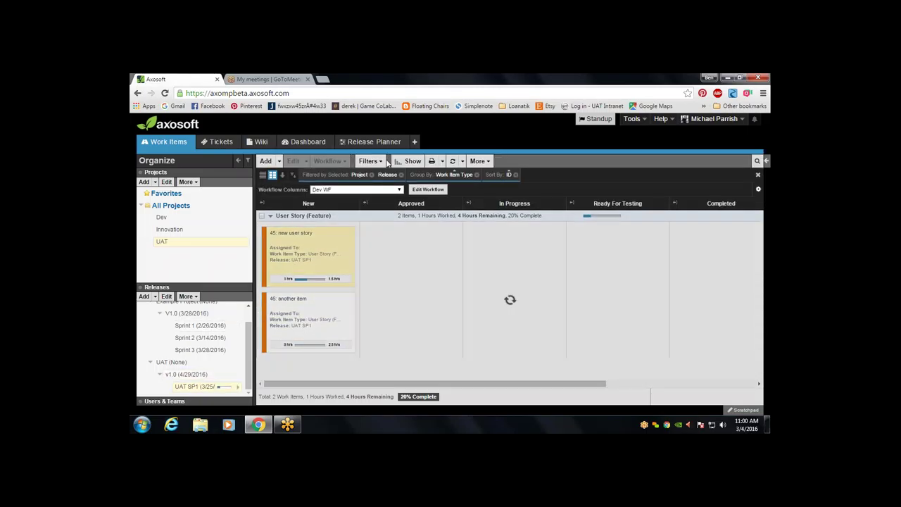
click(408, 161)
mouse_move(302, 228)
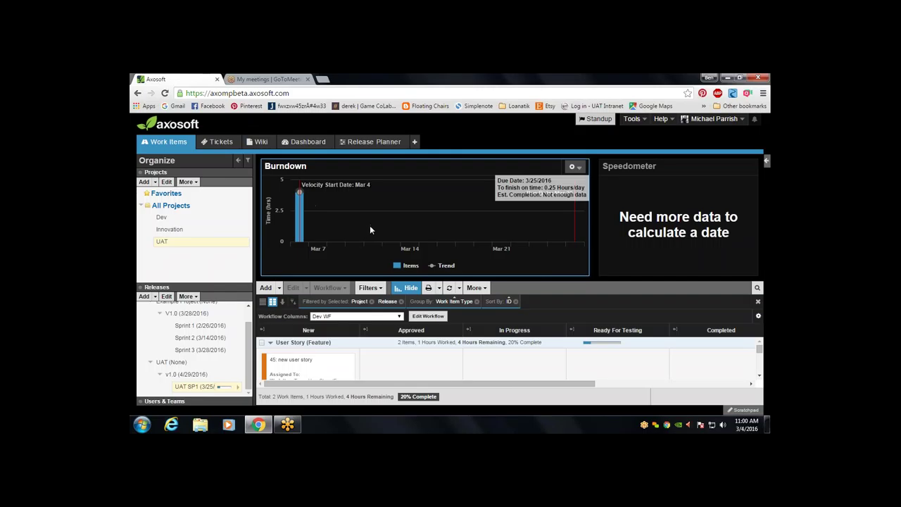
mouse_move(316, 213)
Compare with the burndown and speedometer charts of Sprint 2, inspecting its daily bars, and hide the charts.
click(190, 338)
mouse_move(315, 228)
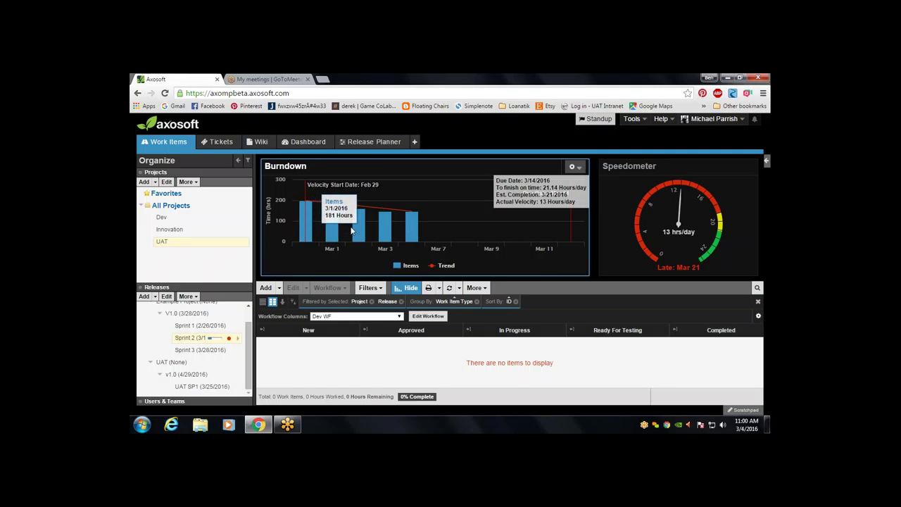
mouse_move(393, 238)
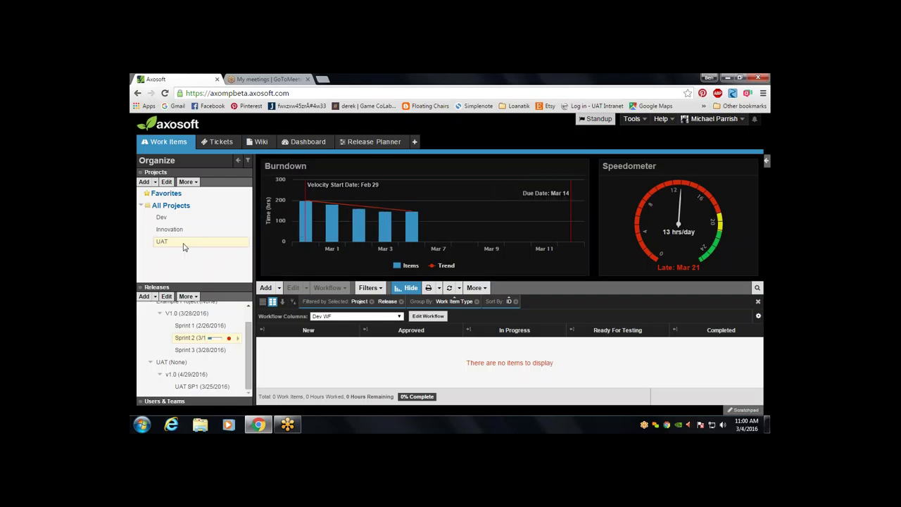
click(409, 285)
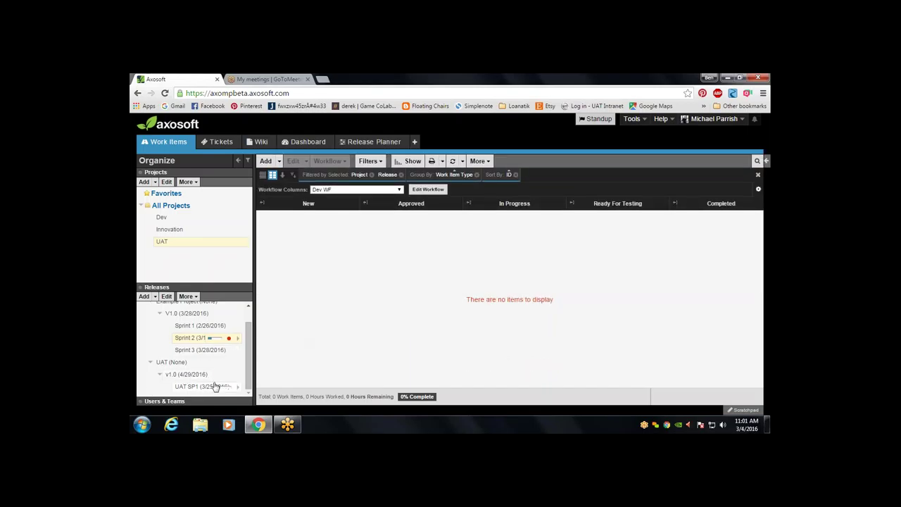
Check the estimates of "new user story" in UAT SP1 and view its work log form, cancelling both without changes.
click(216, 387)
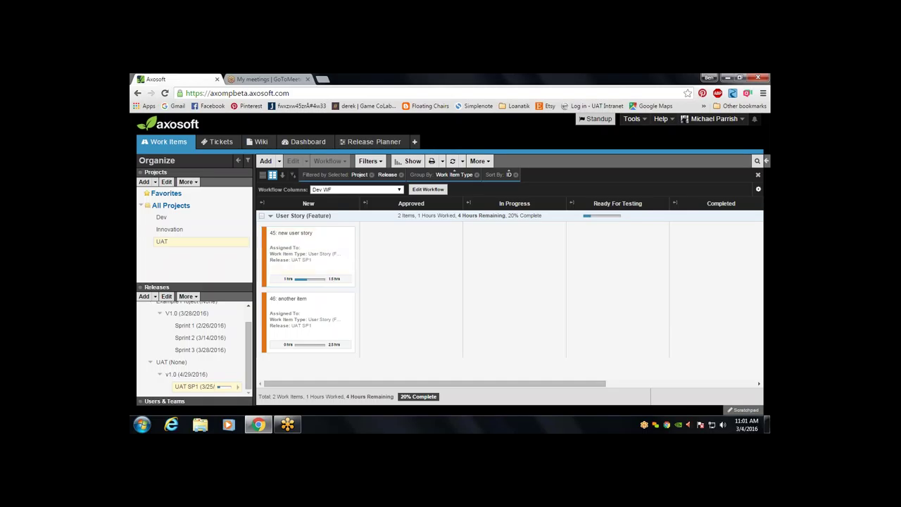
double_click(291, 265)
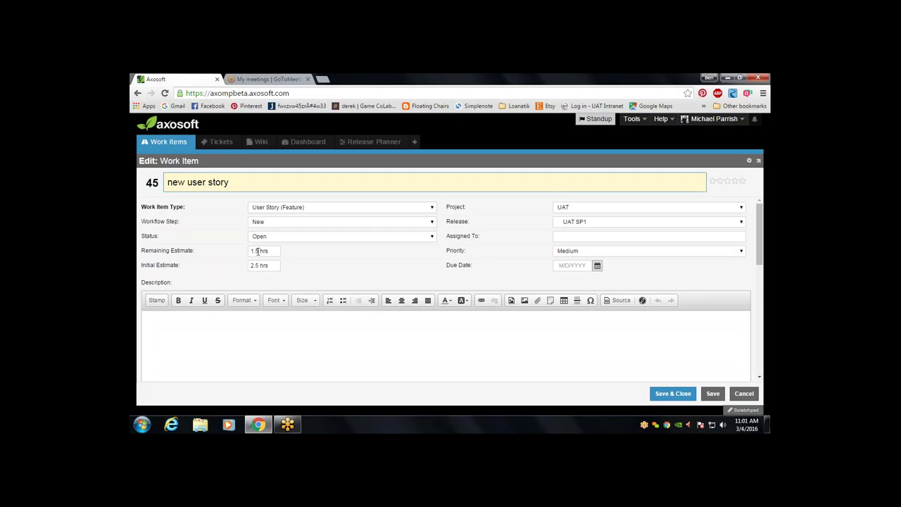
click(744, 394)
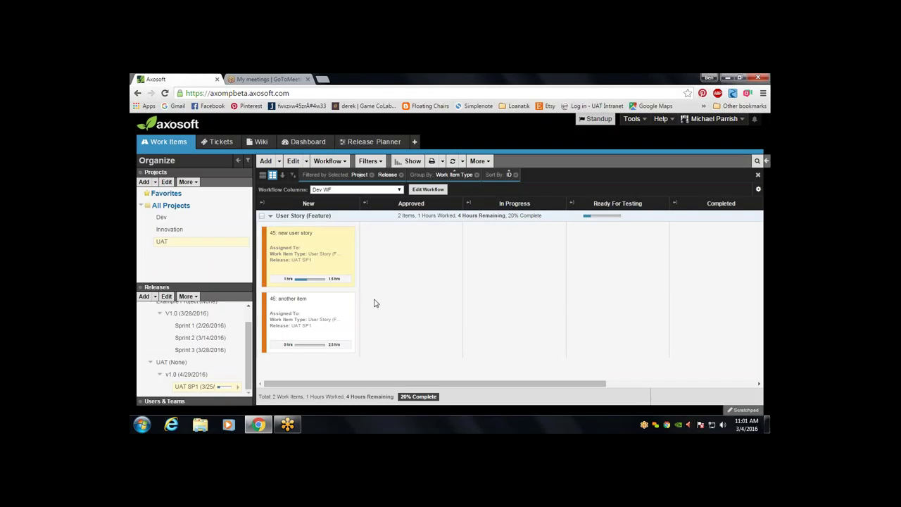
click(318, 255)
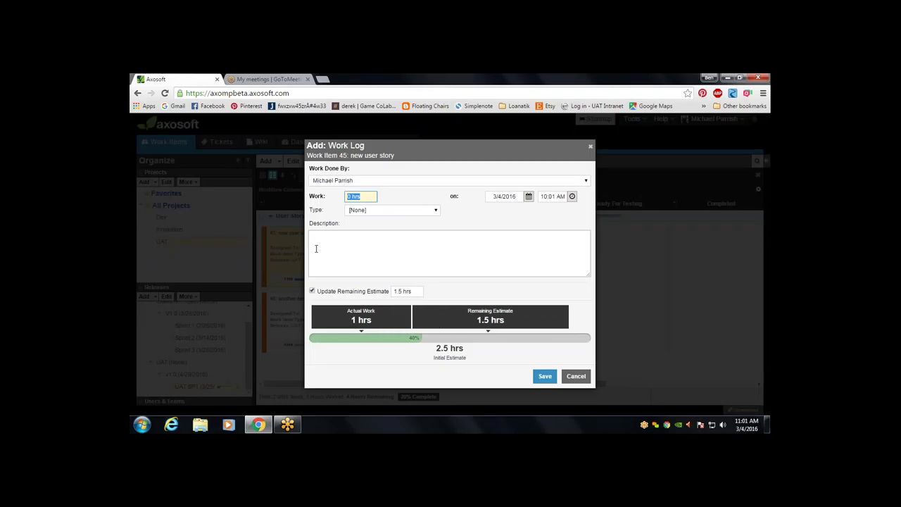
key(Escape)
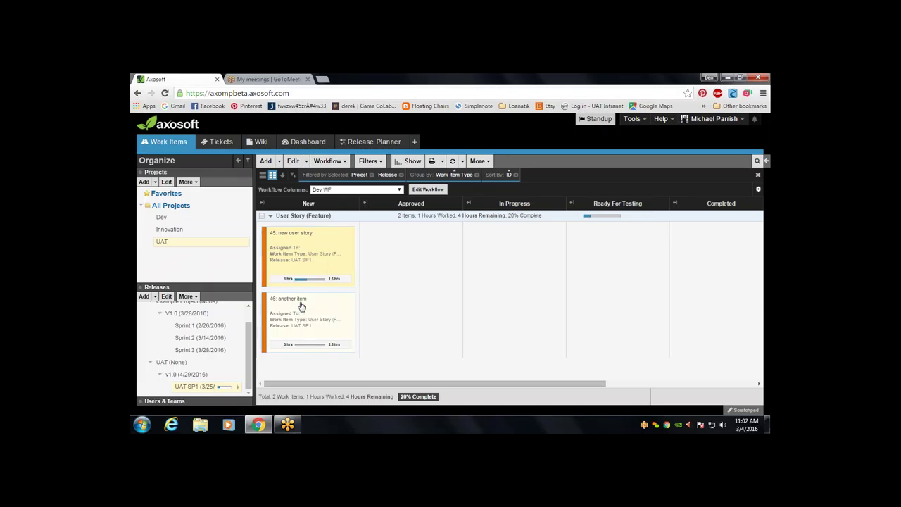
Look over the two UAT SP1 cards, examine the sprint's burndown chart and hide the charts.
click(301, 306)
click(309, 247)
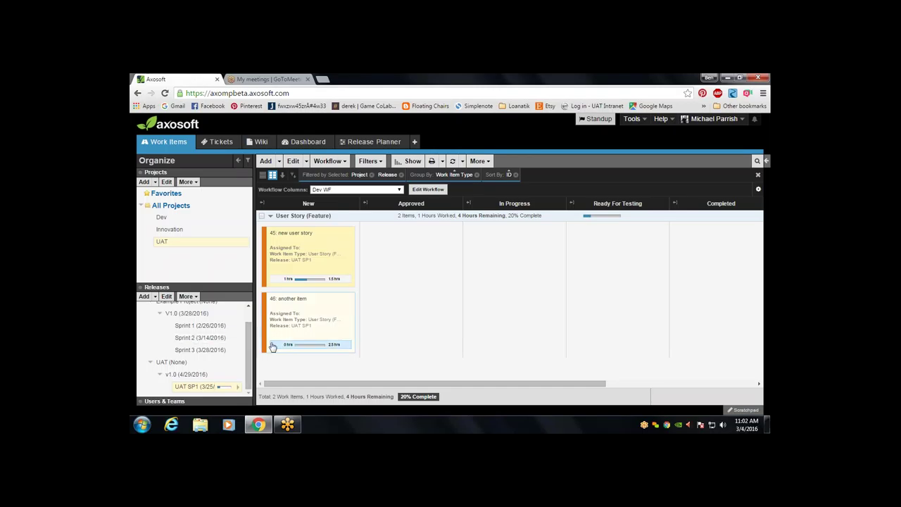
click(408, 161)
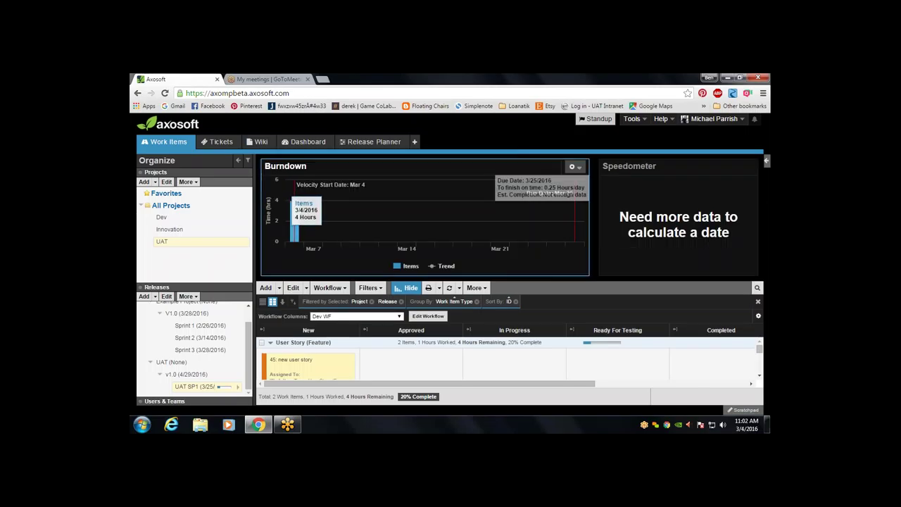
mouse_move(313, 234)
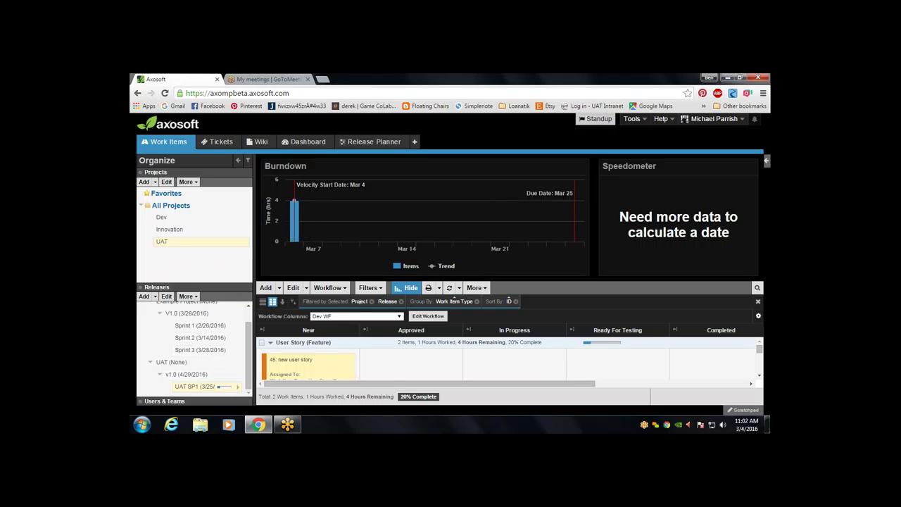
click(403, 288)
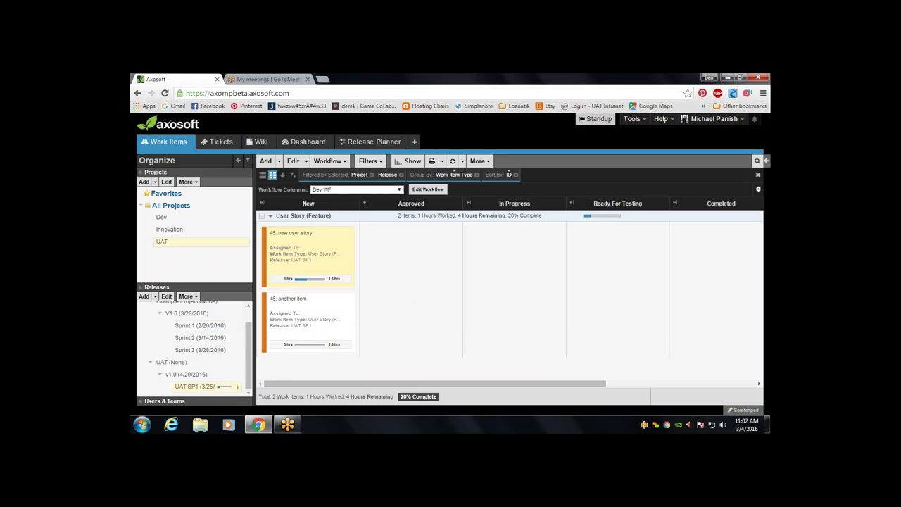
Show the charts again, examine the burndown trend and speedometer for Sprint 2, and hide them.
click(407, 161)
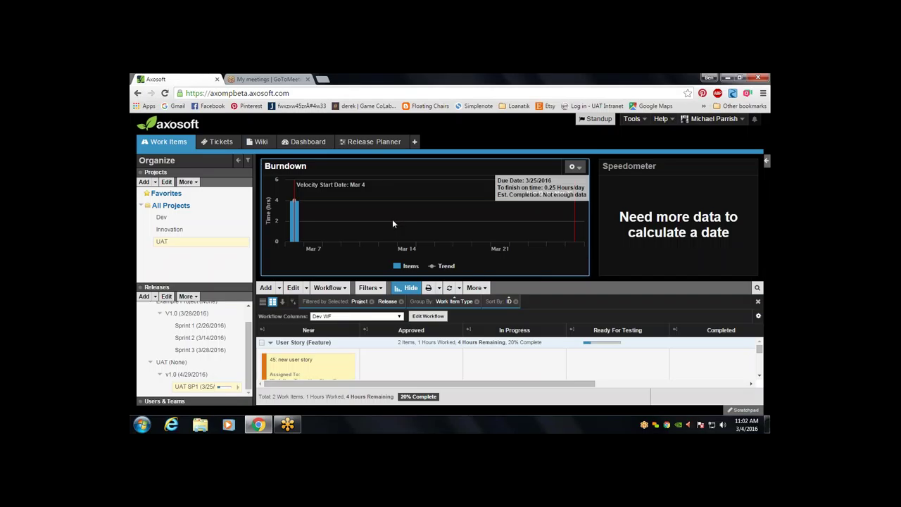
click(204, 340)
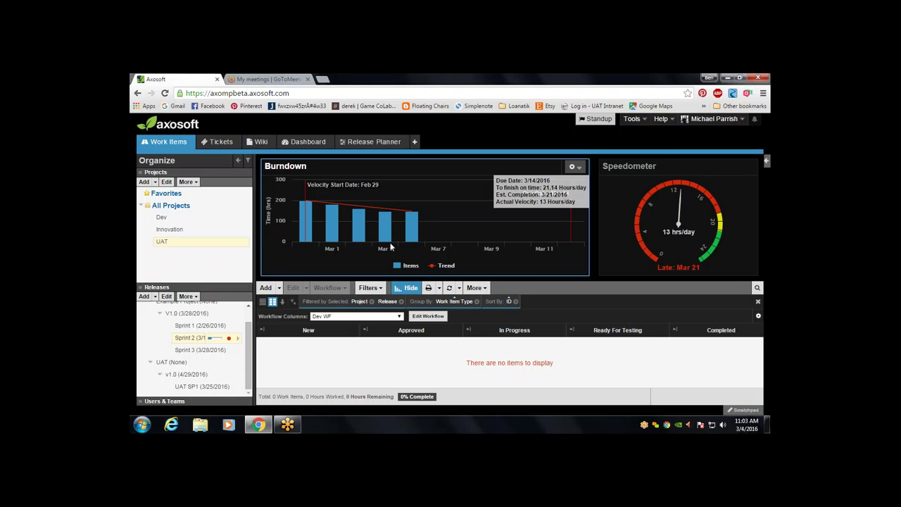
mouse_move(412, 225)
click(409, 287)
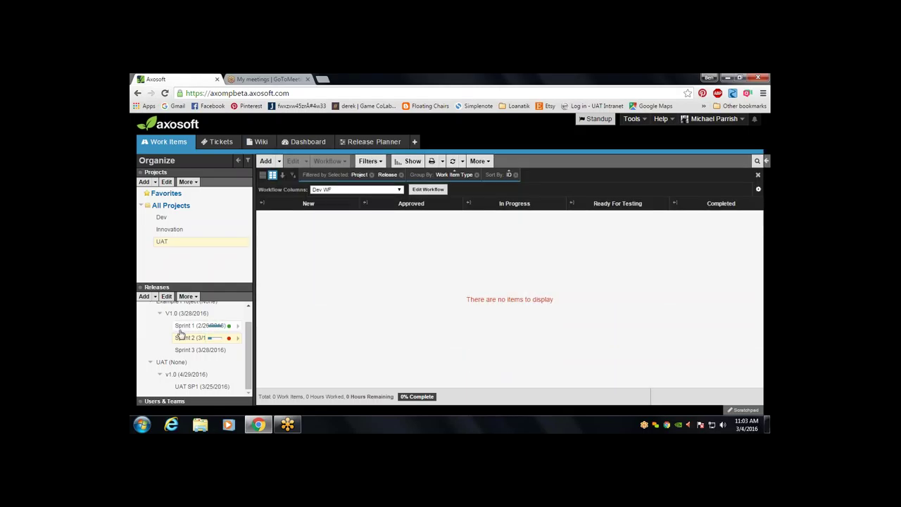
Show the Sprint 2 cards for All Projects and group them by the work item field Assigned To.
click(171, 205)
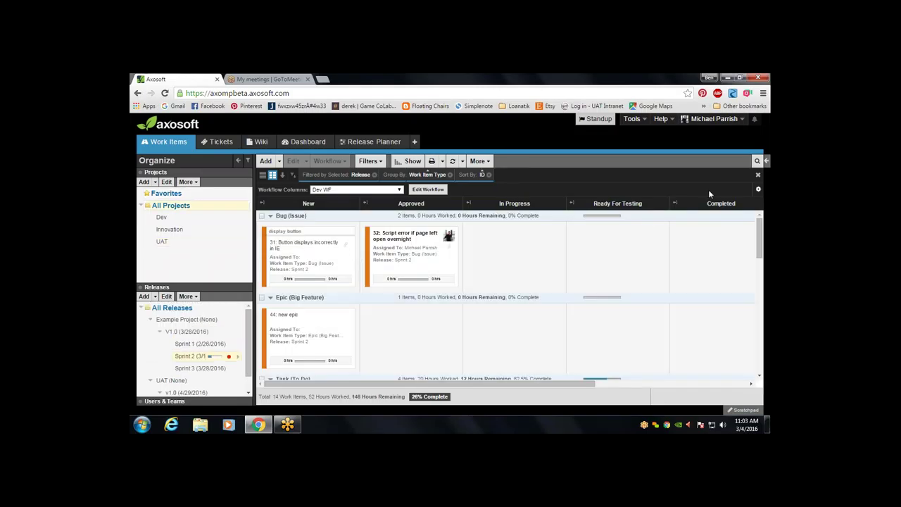
click(330, 267)
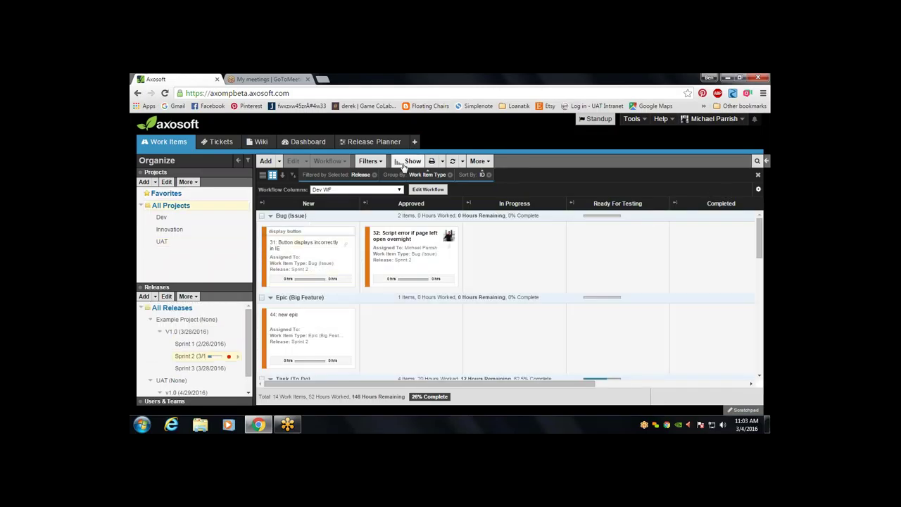
click(370, 160)
click(758, 189)
mouse_move(732, 205)
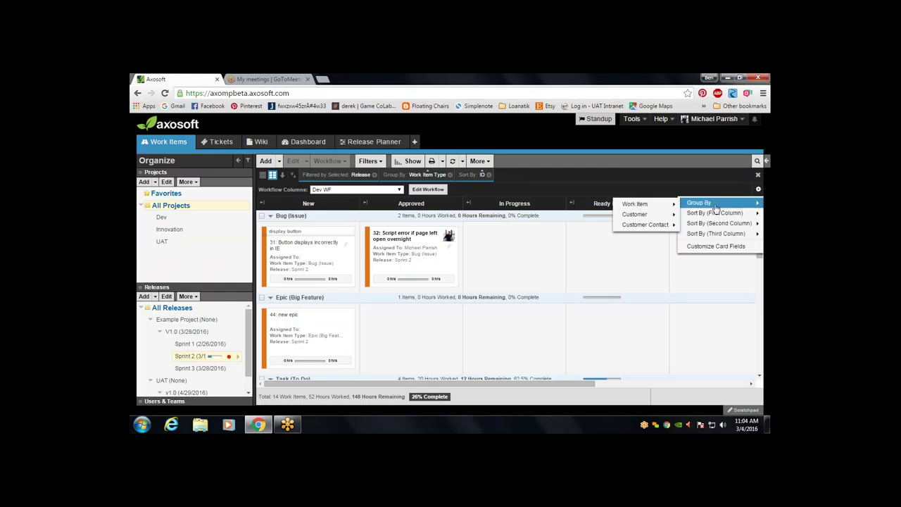
mouse_move(638, 204)
click(685, 216)
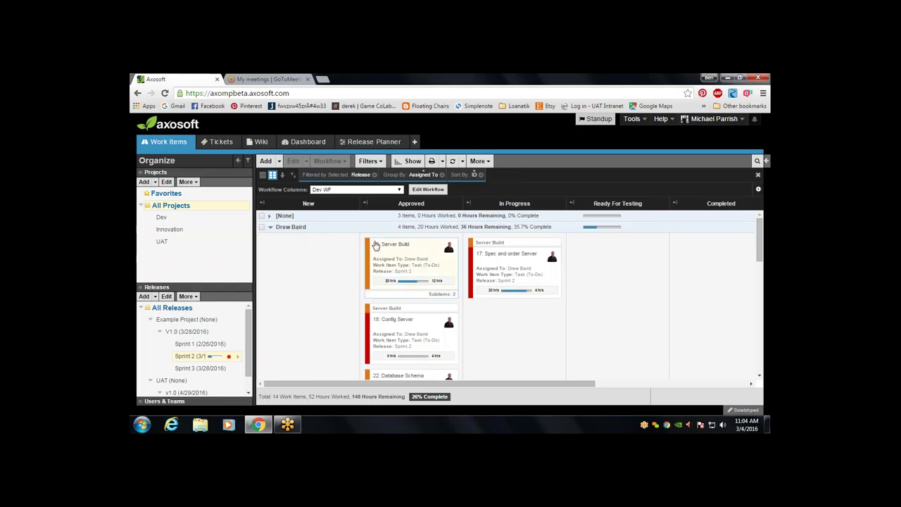
Examine the Sprint 2 cards under each assignee and expand the [None] group of unassigned items.
scroll(379, 267, down, 2)
scroll(379, 267, down, 3)
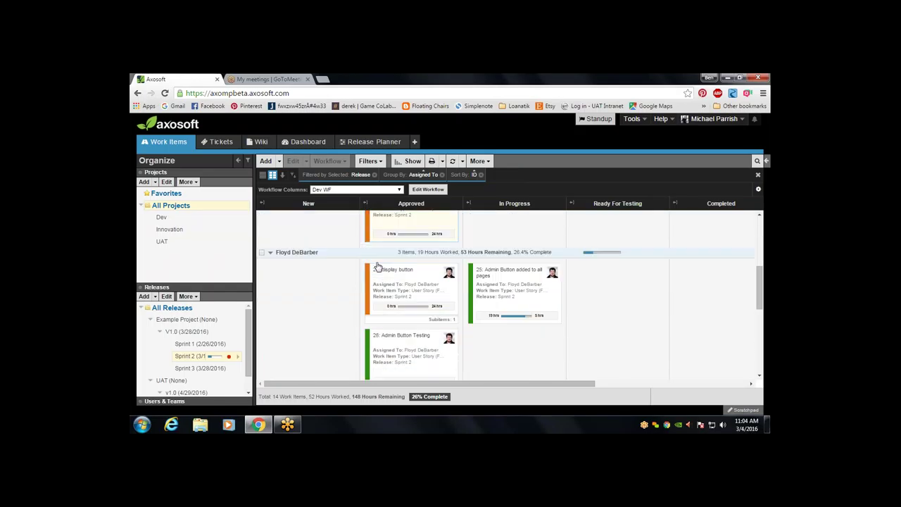
scroll(378, 267, down, 1)
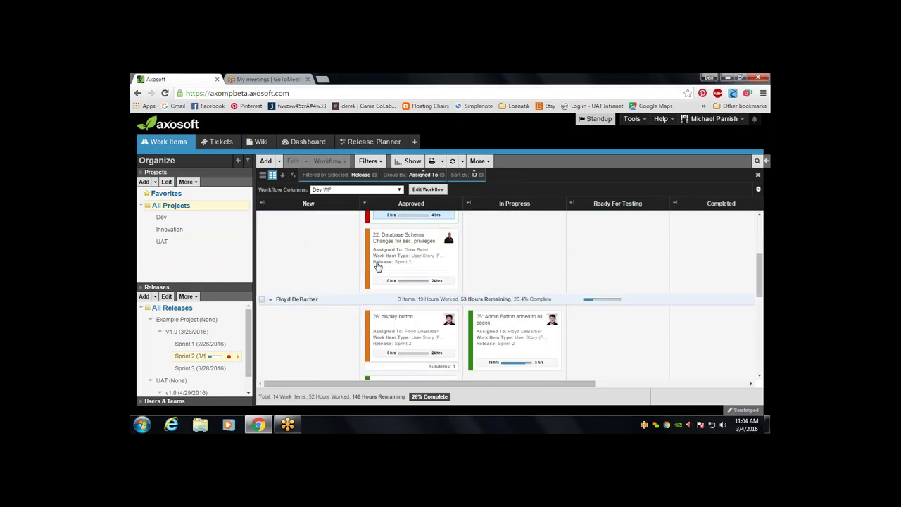
scroll(379, 266, up, 5)
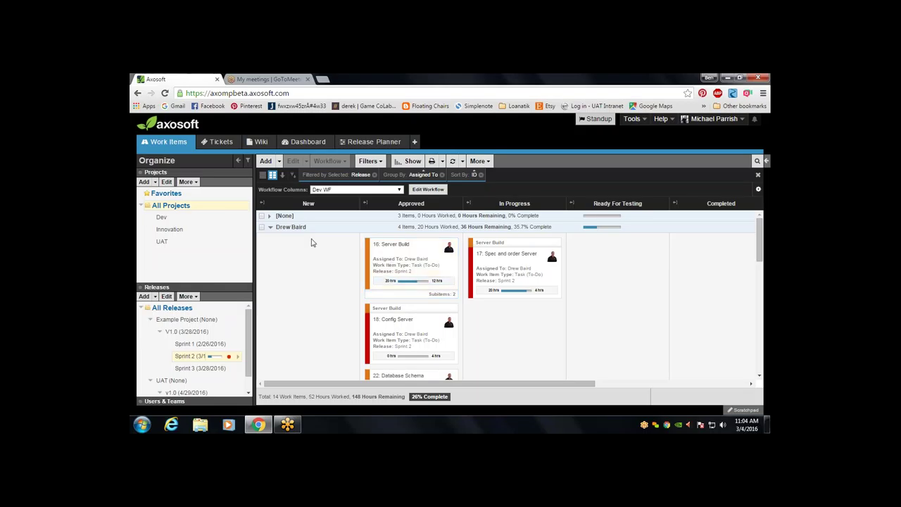
click(269, 216)
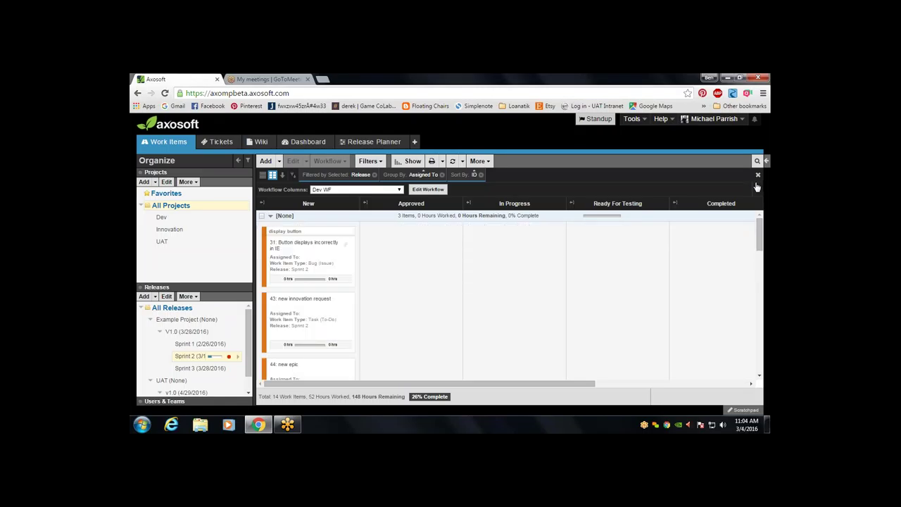
Group the Sprint 2 cards by Work Item Type.
click(758, 188)
click(700, 205)
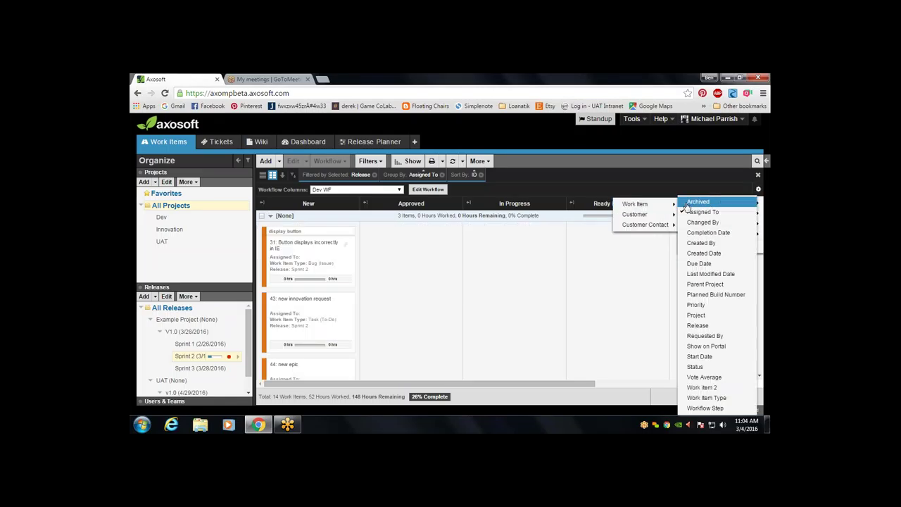
click(706, 398)
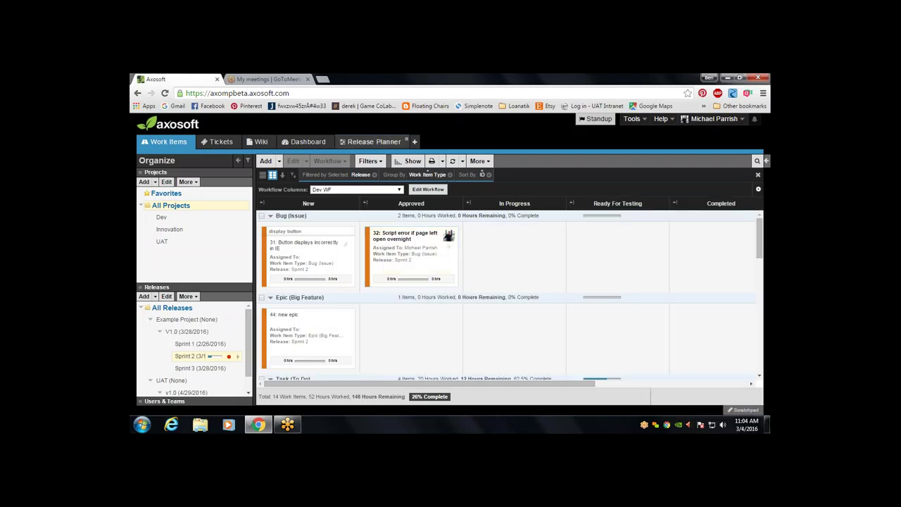
Open the Release Planner and examine the Sprint 3 capacity and the items assigned to each team member.
click(373, 142)
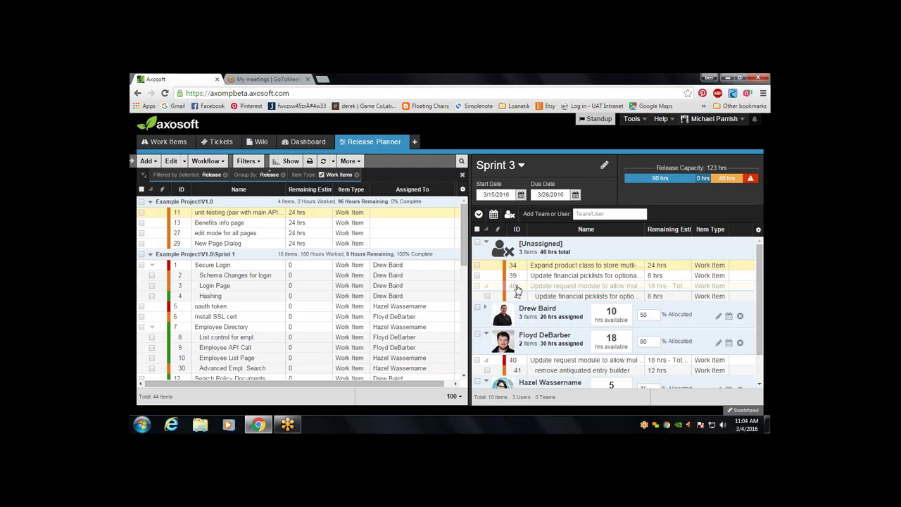
drag(516, 289, 517, 290)
scroll(522, 281, down, 1)
scroll(522, 282, up, 1)
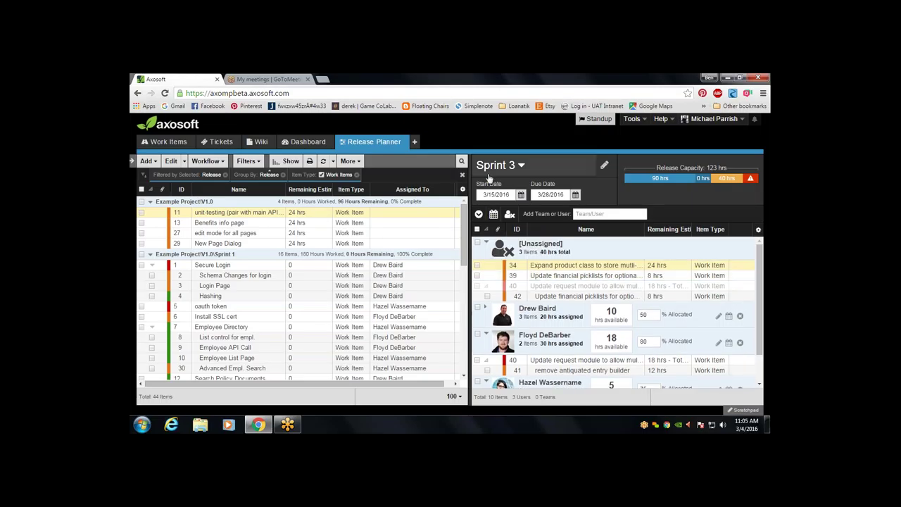
Switch the planned release to UAT SP1 and filter the work item list to the UAT SP1 release.
click(492, 169)
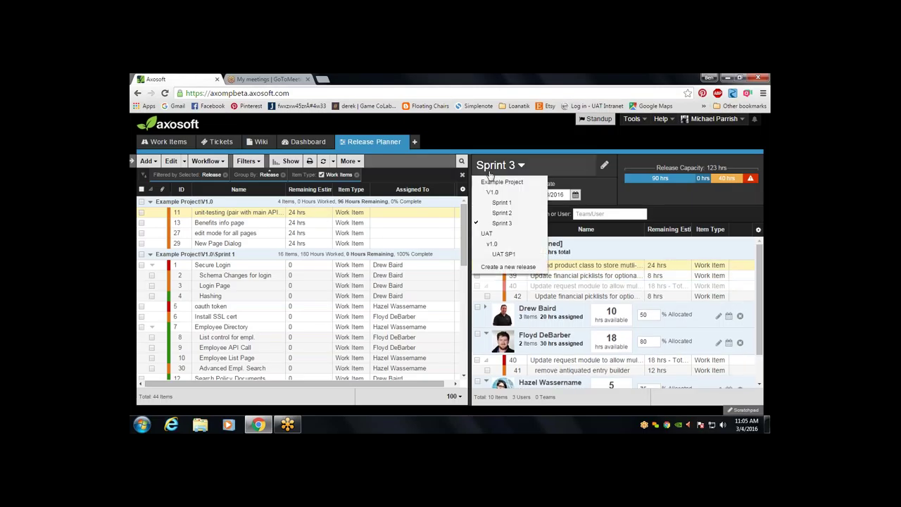
click(504, 253)
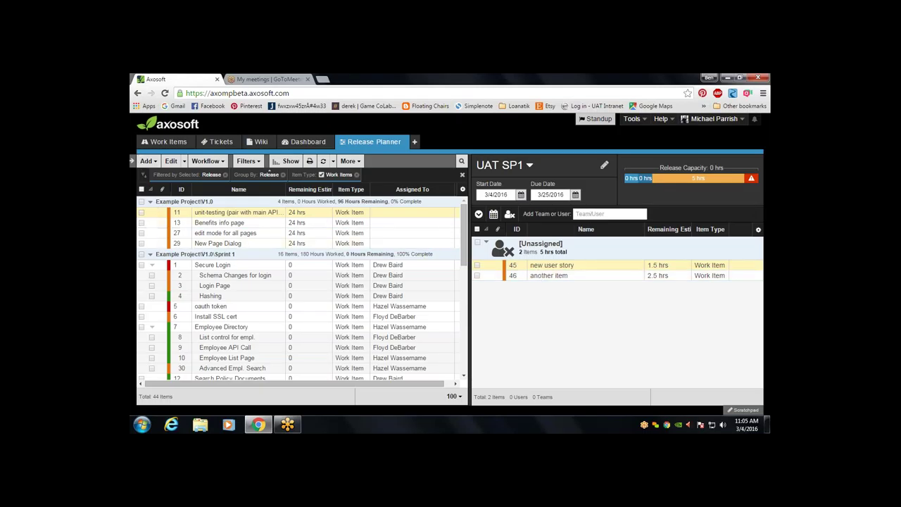
click(132, 160)
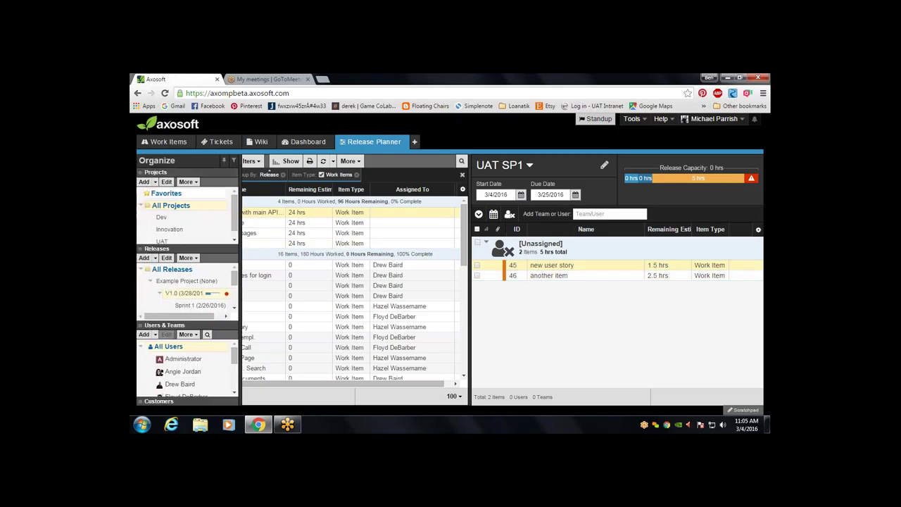
scroll(201, 297, down, 2)
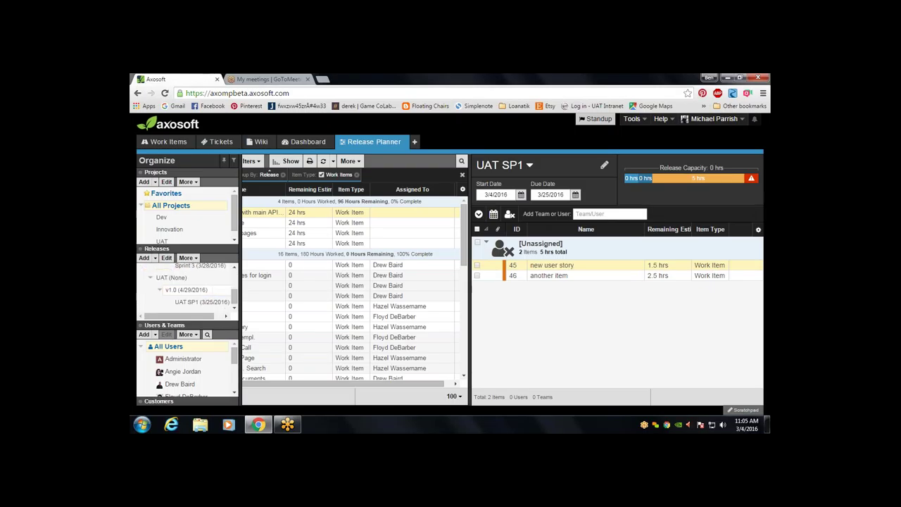
click(202, 301)
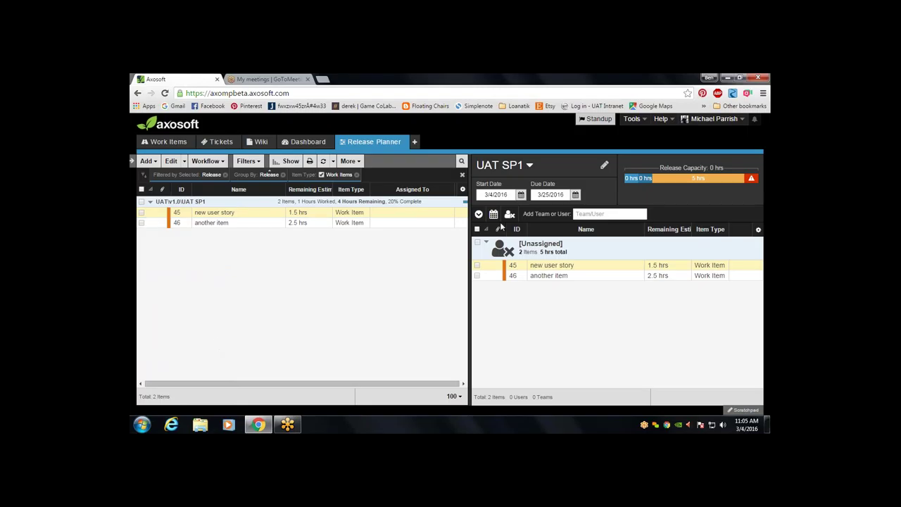
Add two users to the UAT SP1 release as team members by searching for each one by name.
click(610, 213)
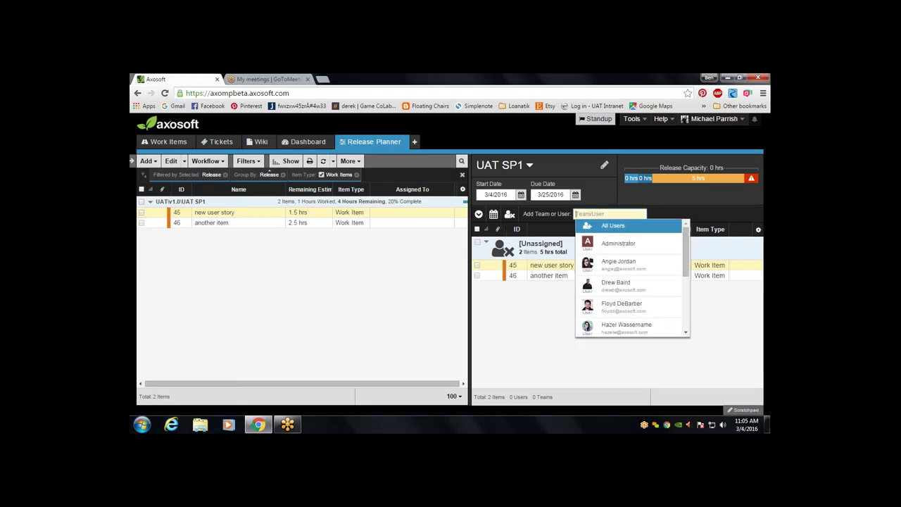
text(f)
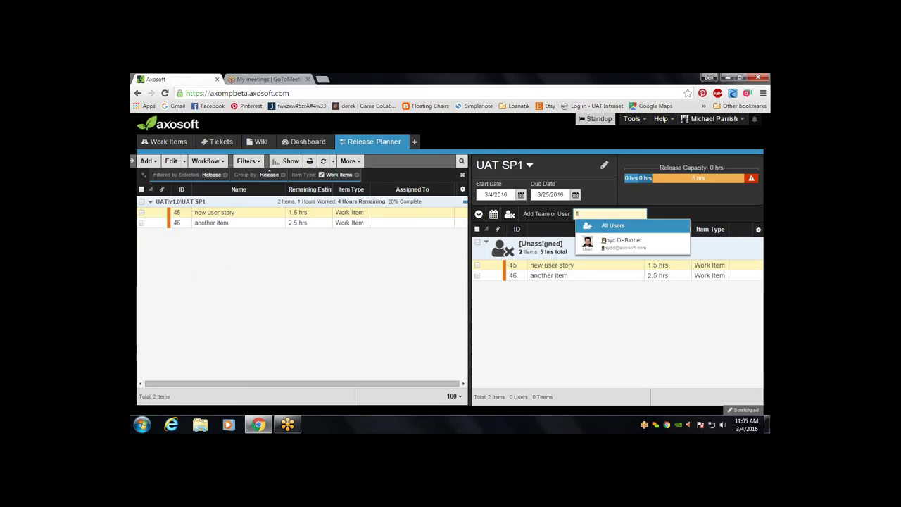
key(Down)
key(Return)
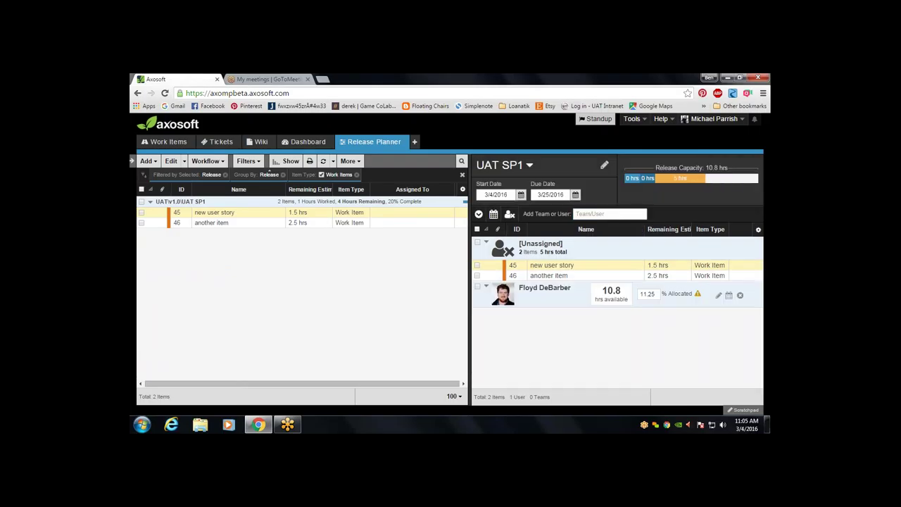
text(parr)
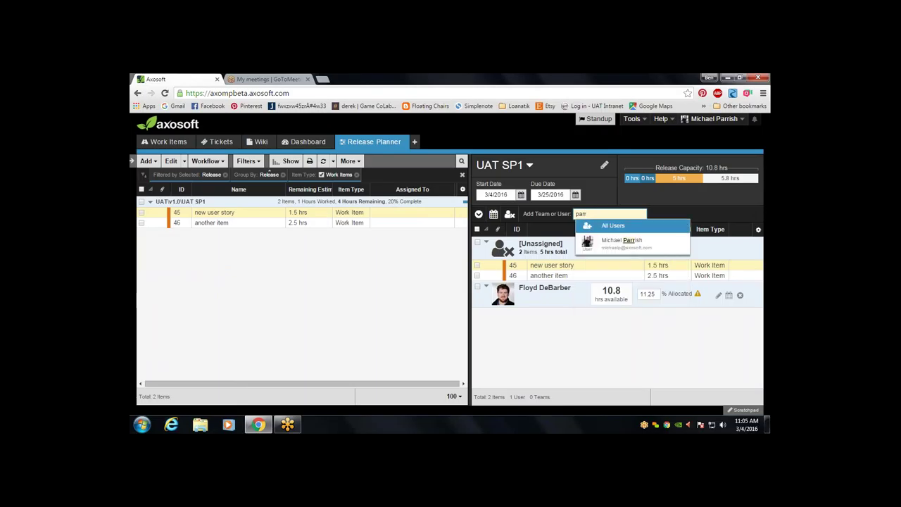
key(Down)
key(Return)
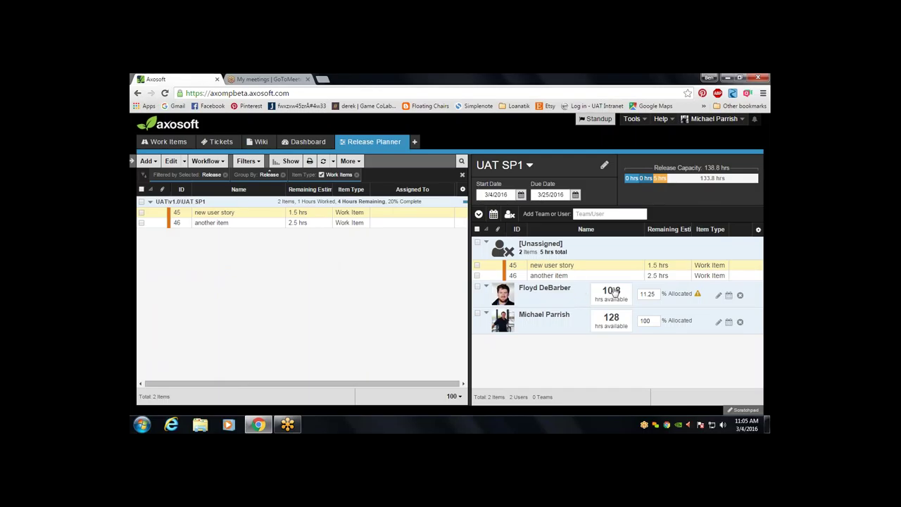
Examine the work days, daily hours and vacation days in the first team member's capacity settings.
click(719, 295)
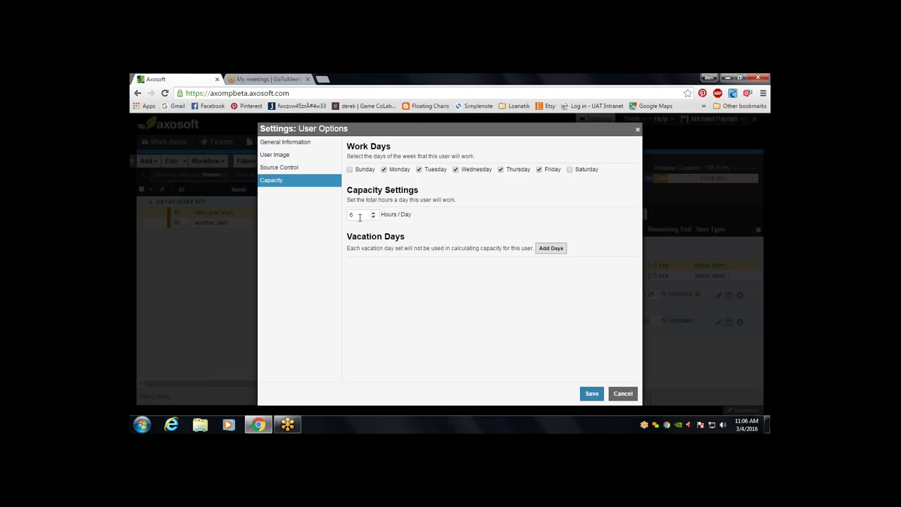
click(638, 130)
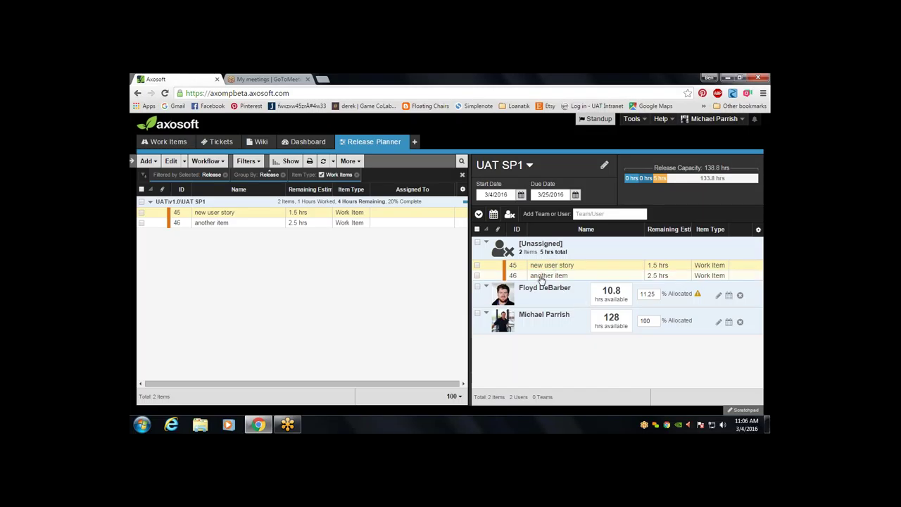
Assign "another item" to the first UAT SP1 team member and "new user story" to the second.
drag(542, 276, 554, 318)
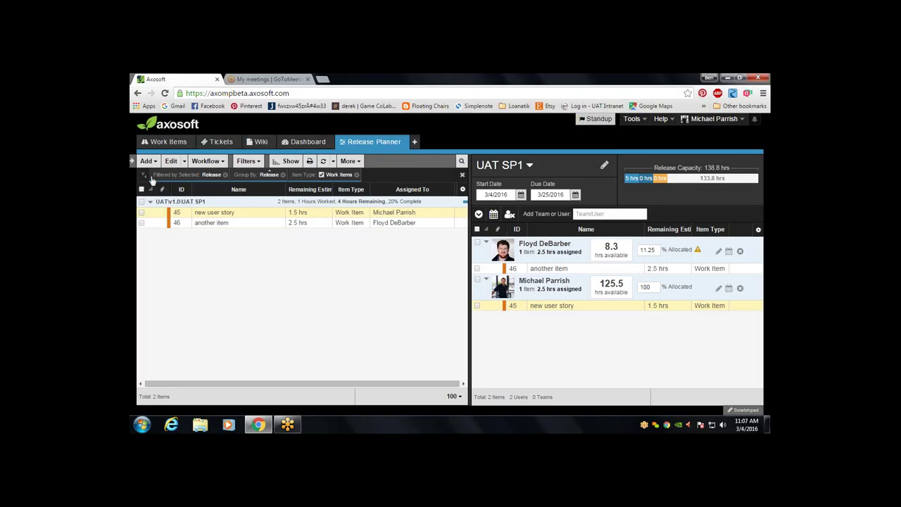
click(132, 161)
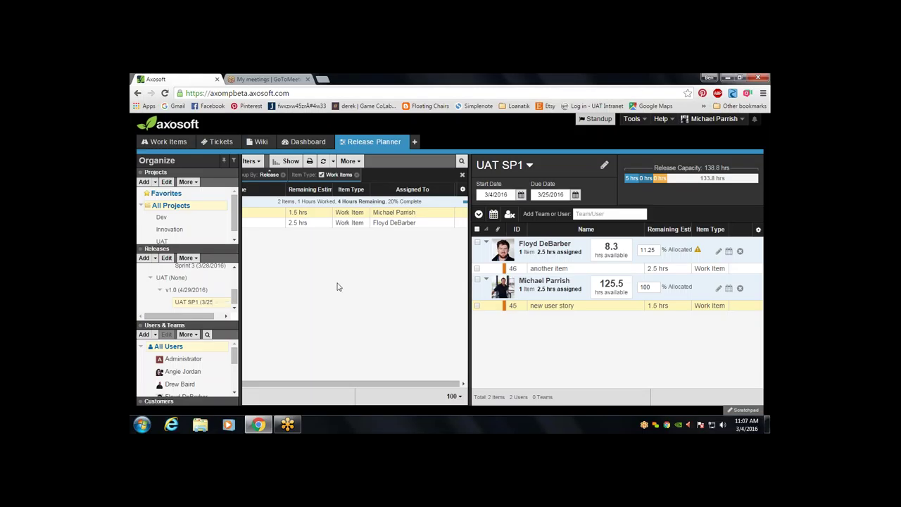
click(528, 166)
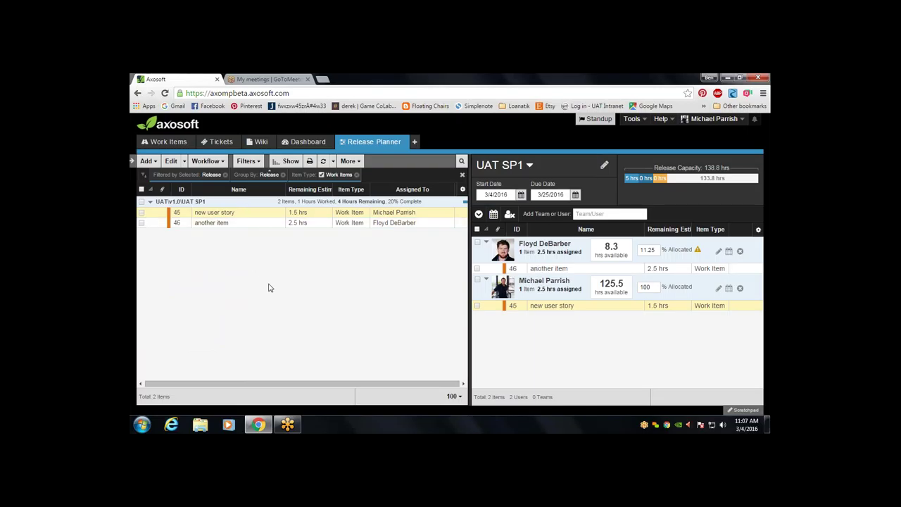
click(598, 214)
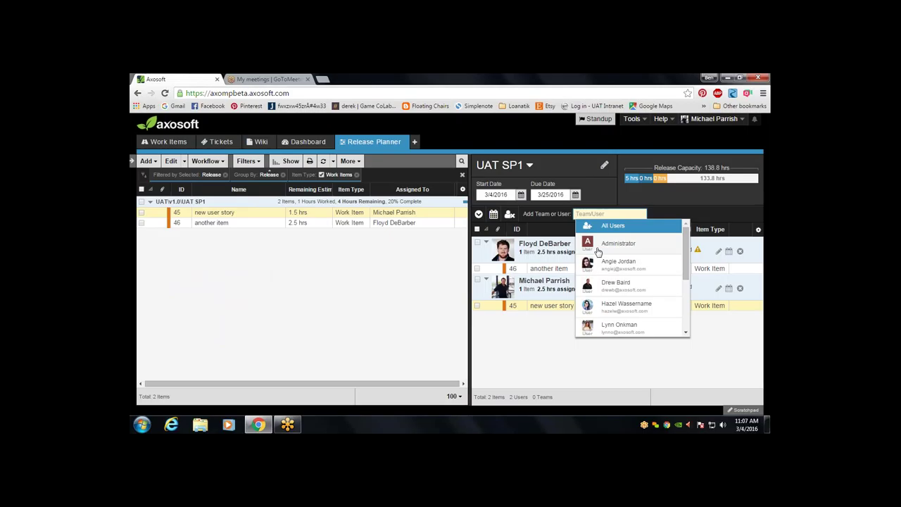
click(403, 279)
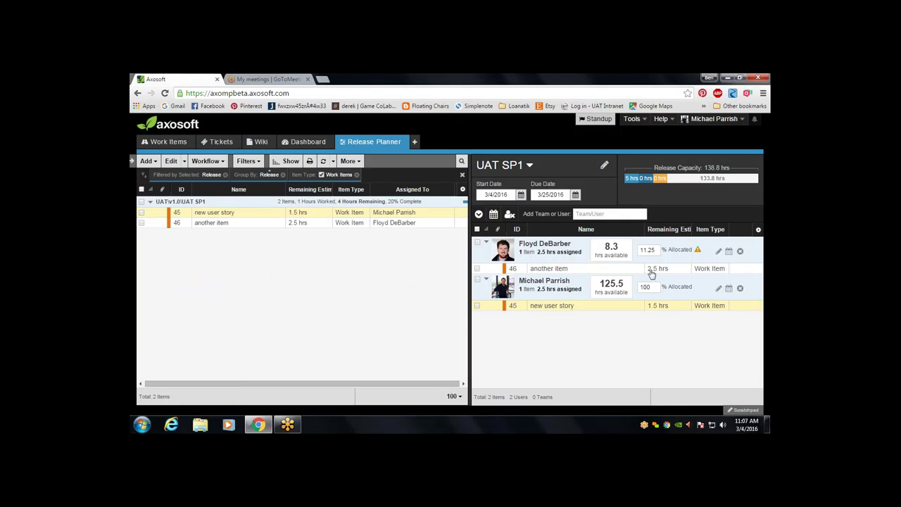
drag(368, 223, 544, 240)
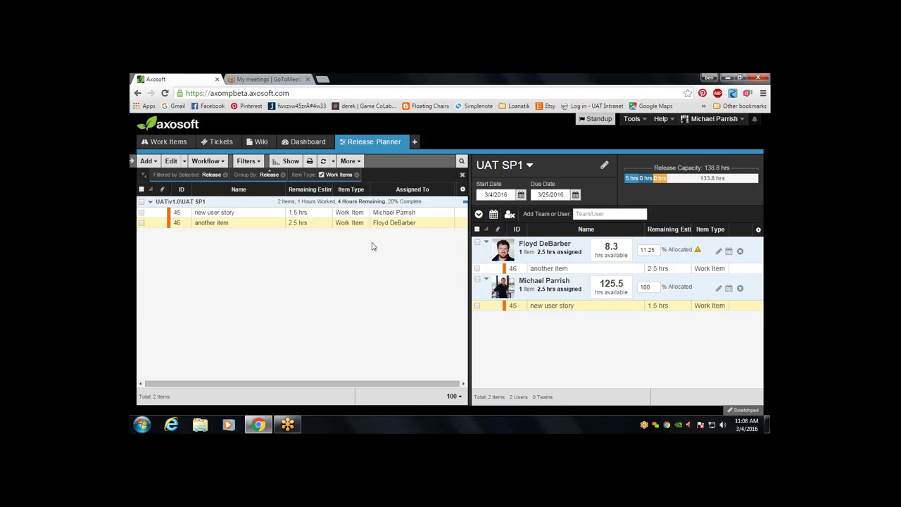
Open Manage Notifications and examine the work item notifications, then close it.
click(632, 118)
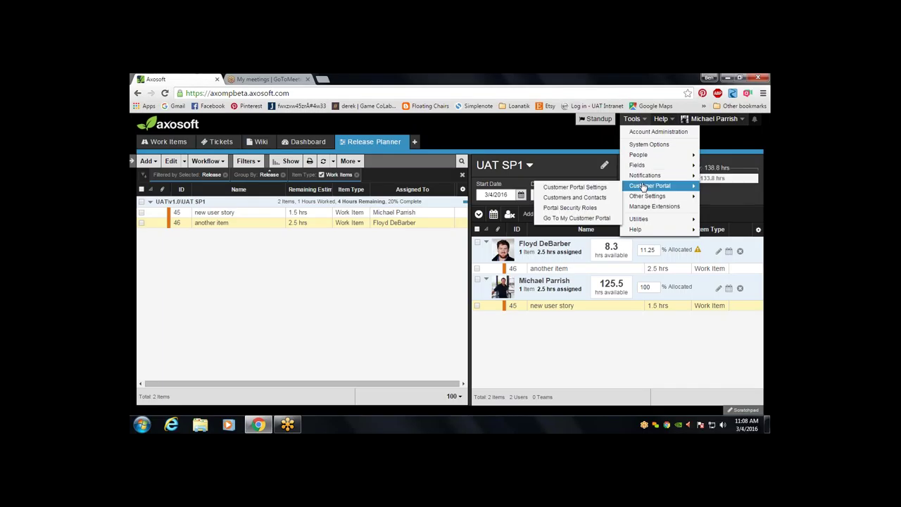
mouse_move(643, 199)
mouse_move(653, 176)
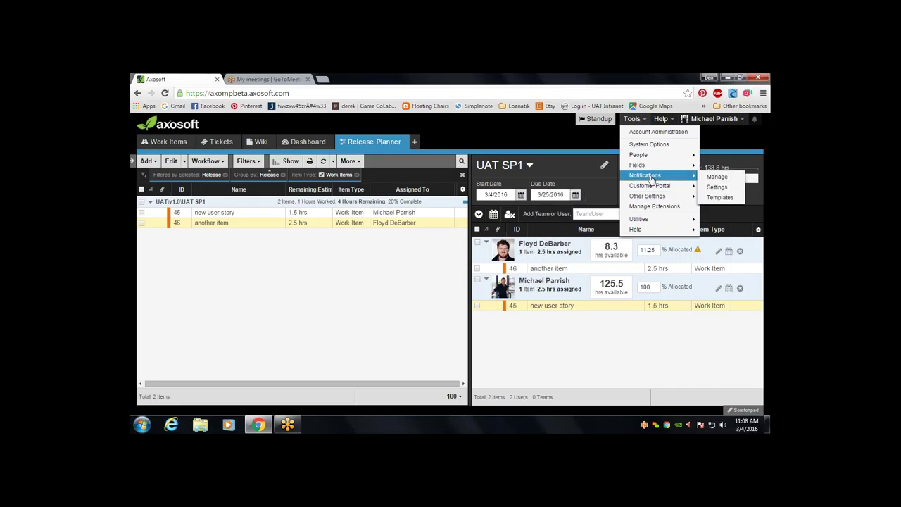
click(717, 177)
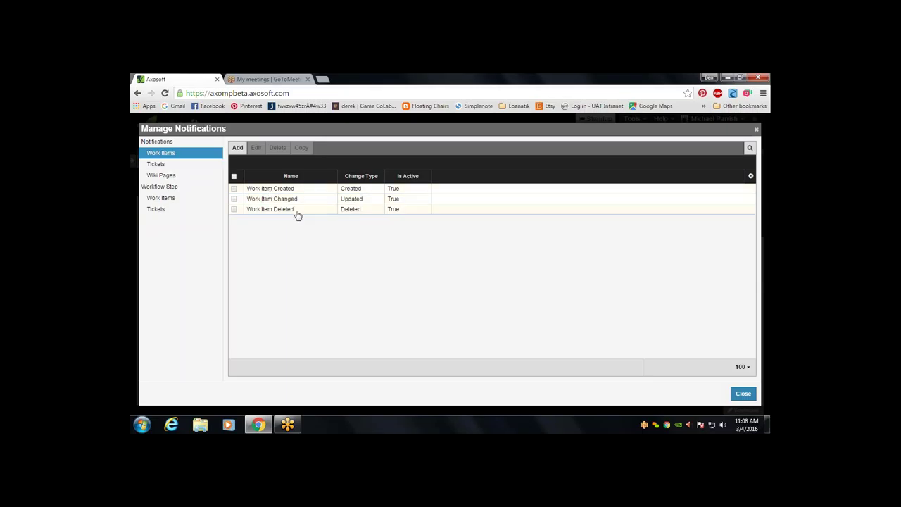
click(738, 393)
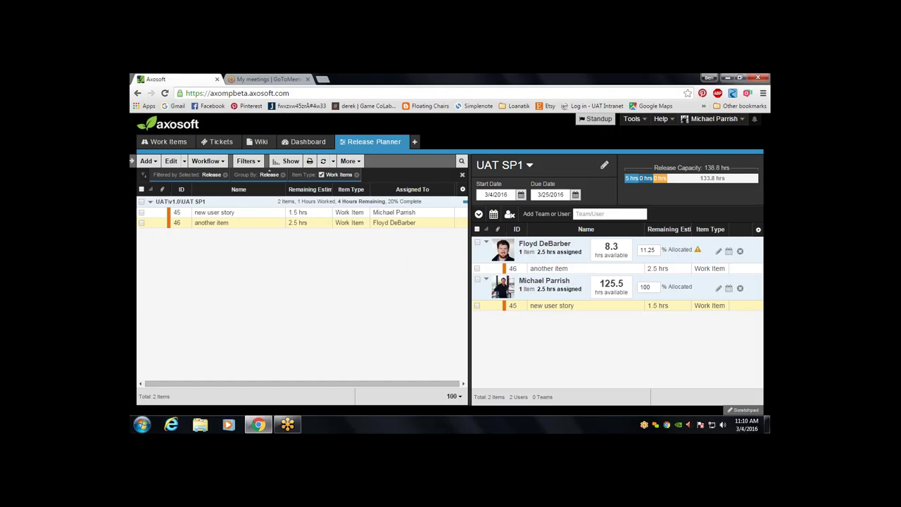
Look through the users and teams that can be added to the UAT SP1 release.
click(595, 214)
scroll(597, 284, down, 3)
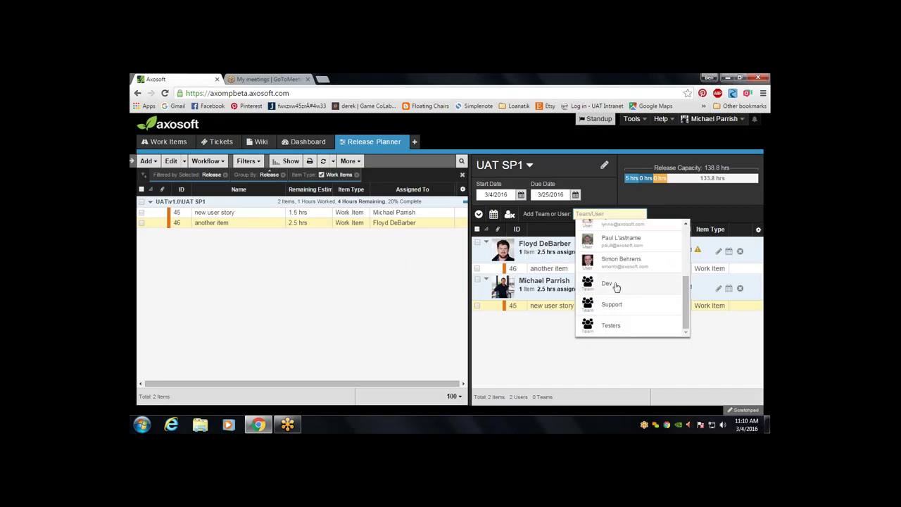
click(419, 286)
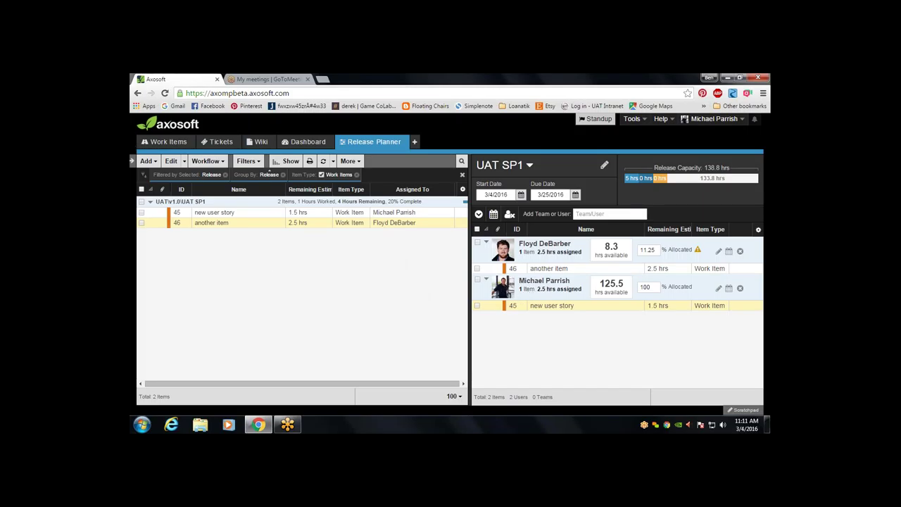
Open a blank work item form from the Work Items page, examine its fields and cancel it.
click(163, 142)
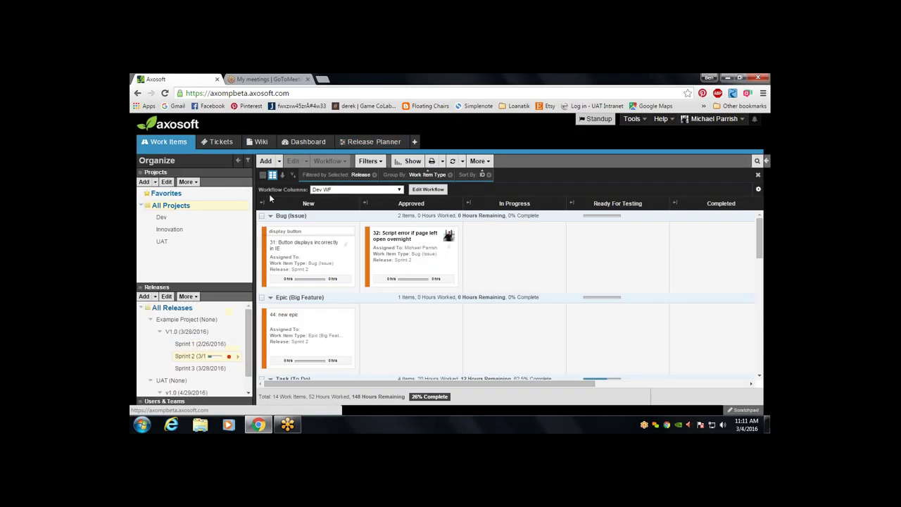
click(266, 161)
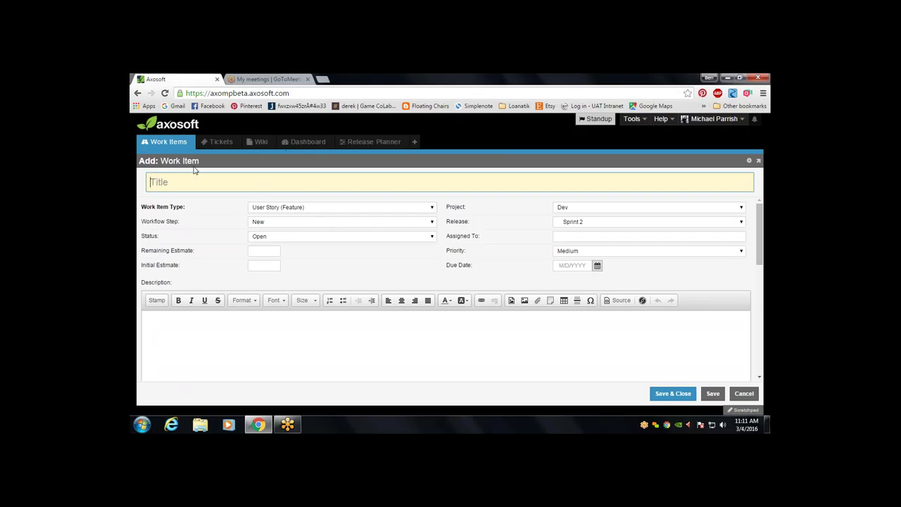
key(Escape)
Return to the Release Planner and examine the column and sorting options of the UAT SP1 assignment list.
click(398, 143)
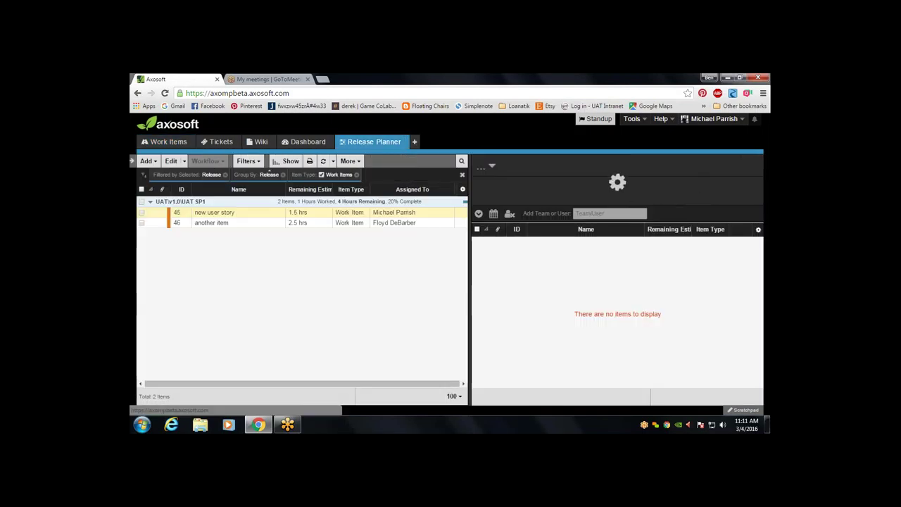
click(758, 229)
mouse_move(740, 246)
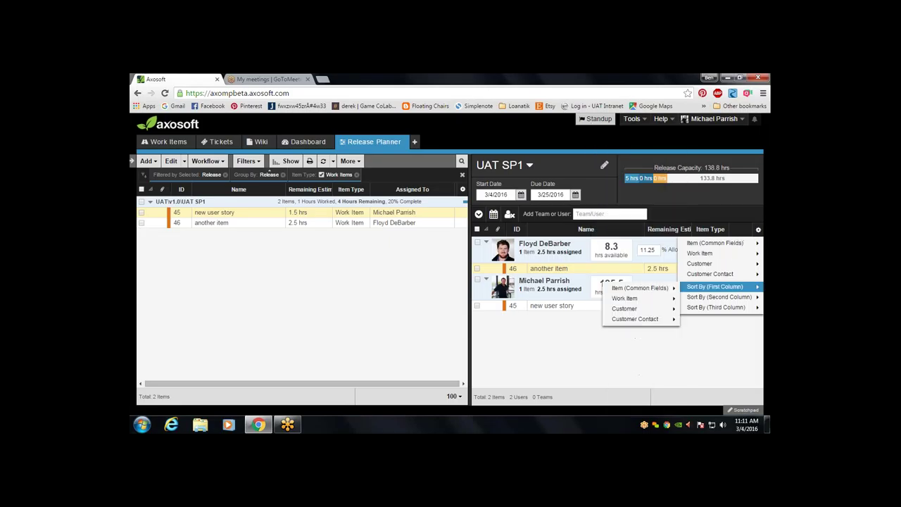
click(521, 348)
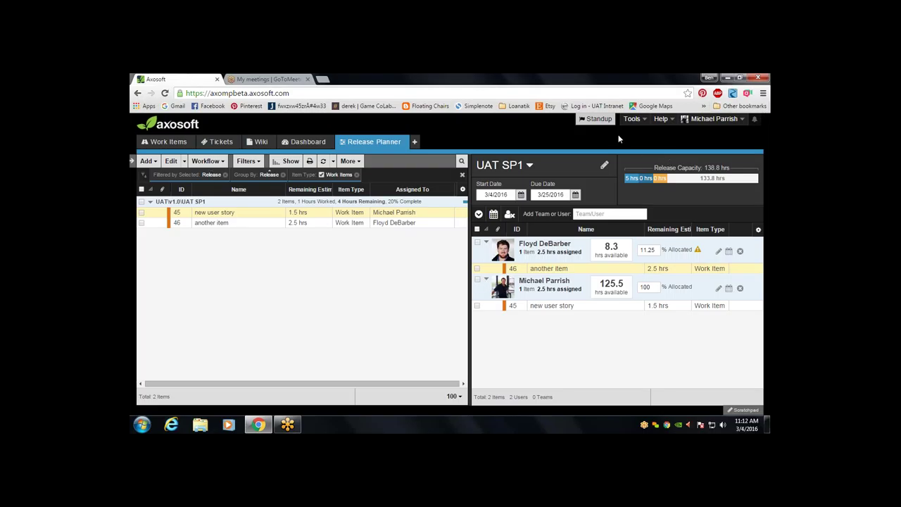
Open the Work Item Changed notification and examine its trigger fields, templates and recipients.
click(632, 119)
mouse_move(696, 186)
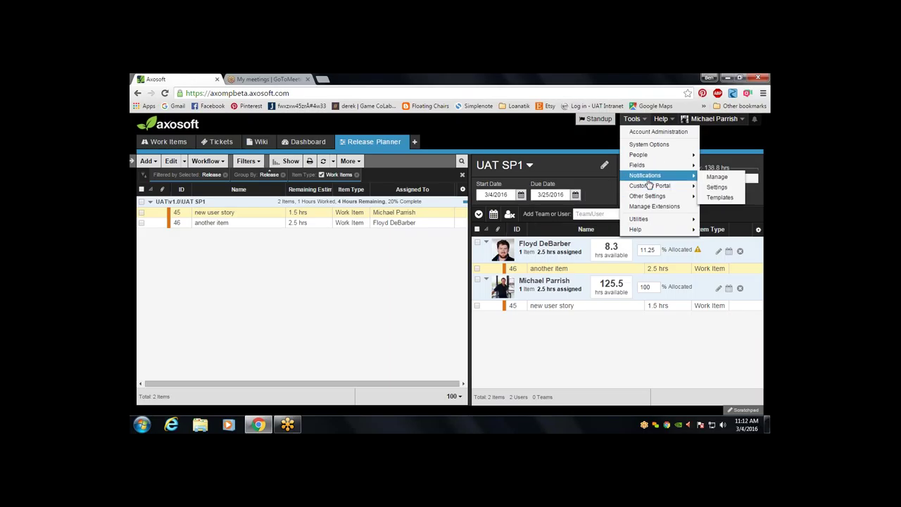
mouse_move(659, 176)
click(717, 176)
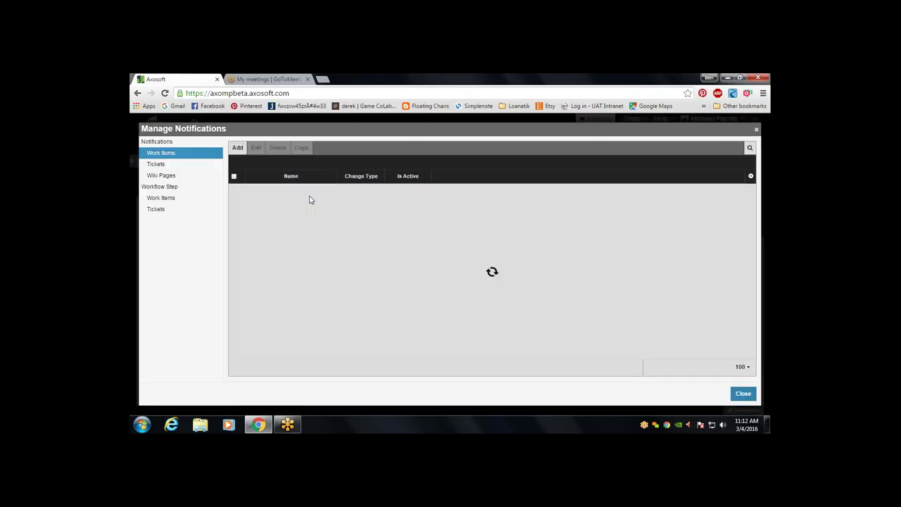
click(282, 200)
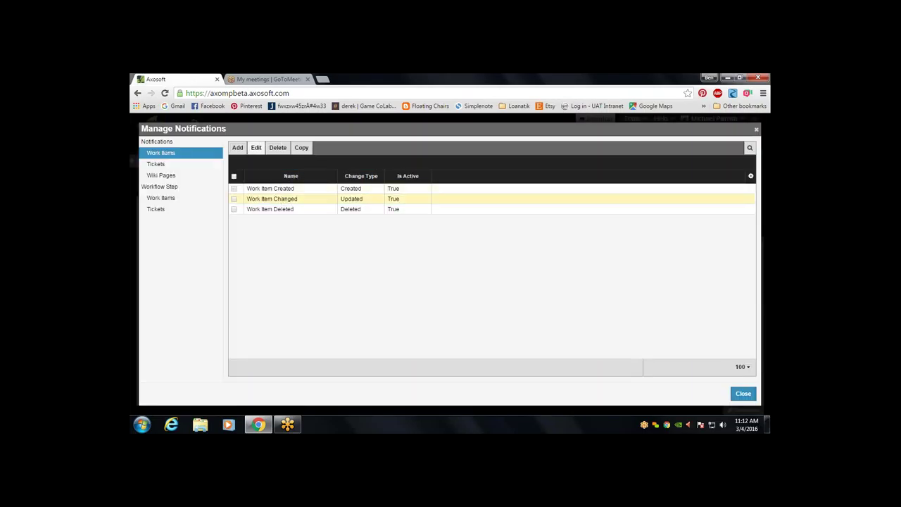
double_click(282, 199)
scroll(402, 288, down, 5)
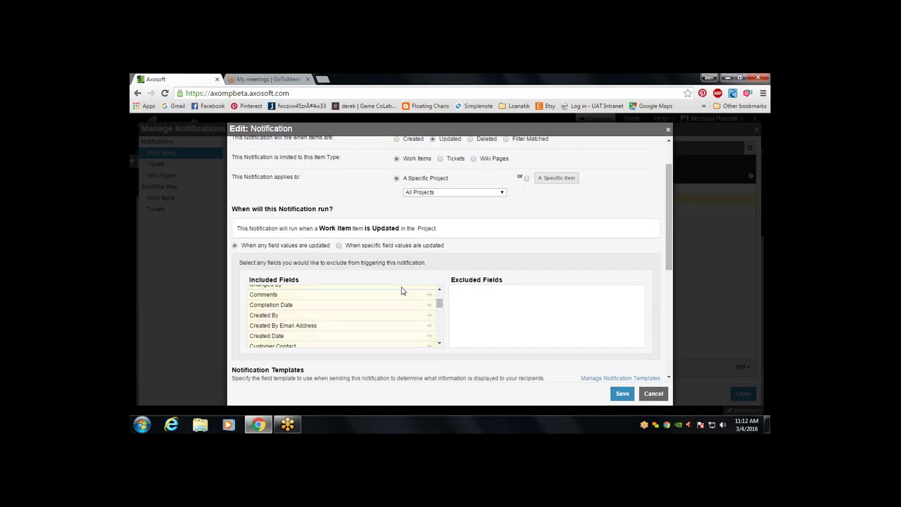
scroll(446, 369, down, 3)
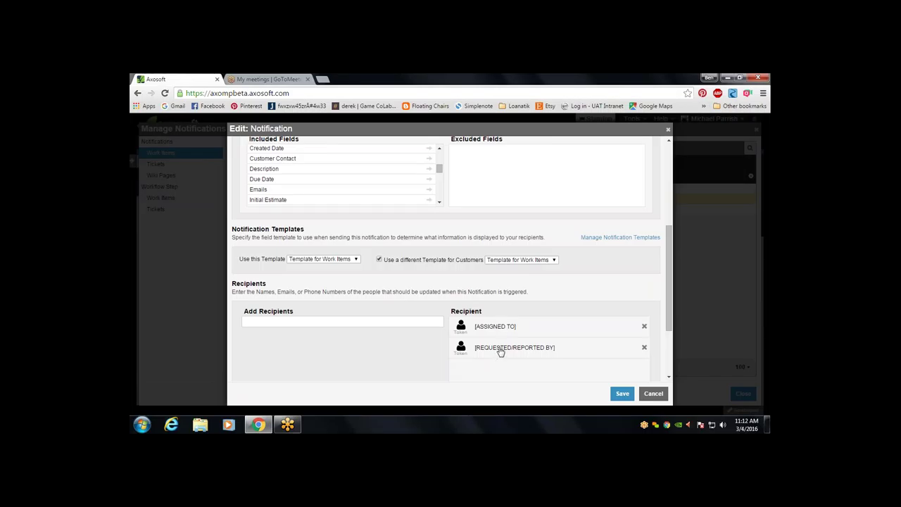
Try adding a customer contact as a recipient of the Work Item Changed notification, then cancel the edit.
click(401, 322)
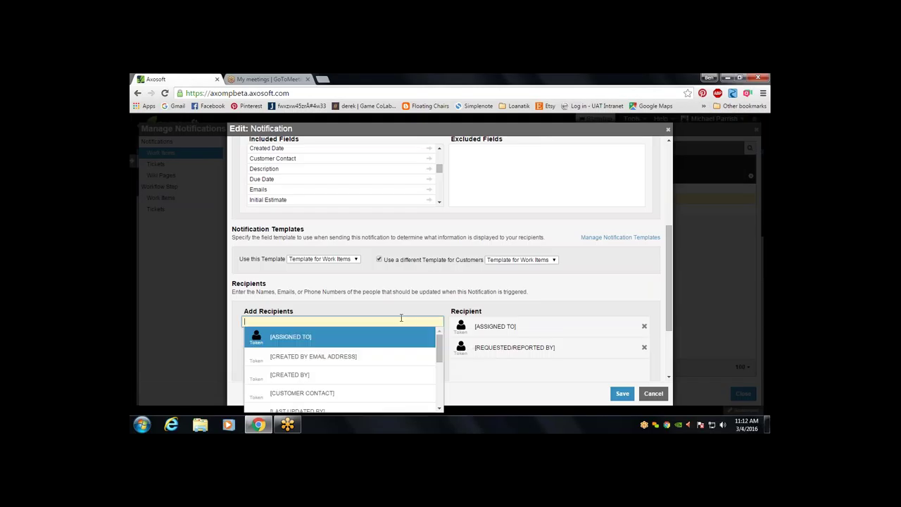
scroll(355, 398, down, 3)
click(354, 386)
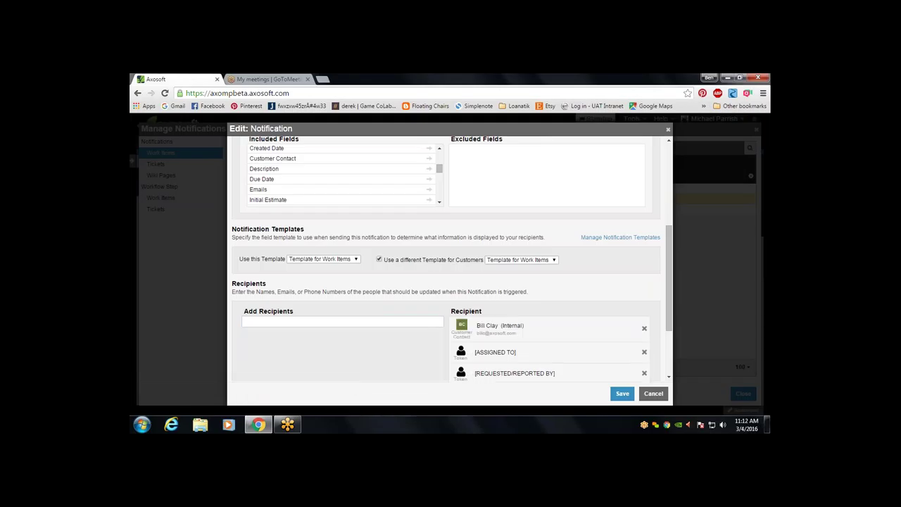
scroll(493, 352, down, 1)
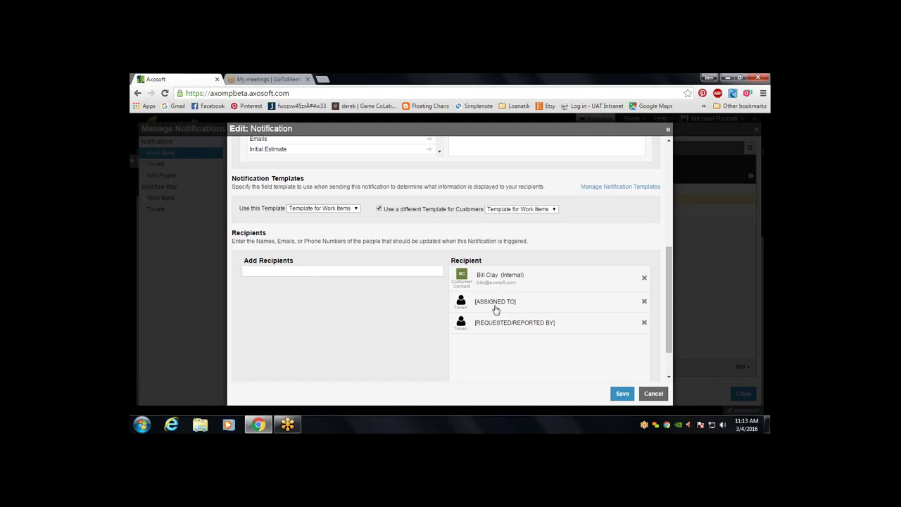
click(649, 395)
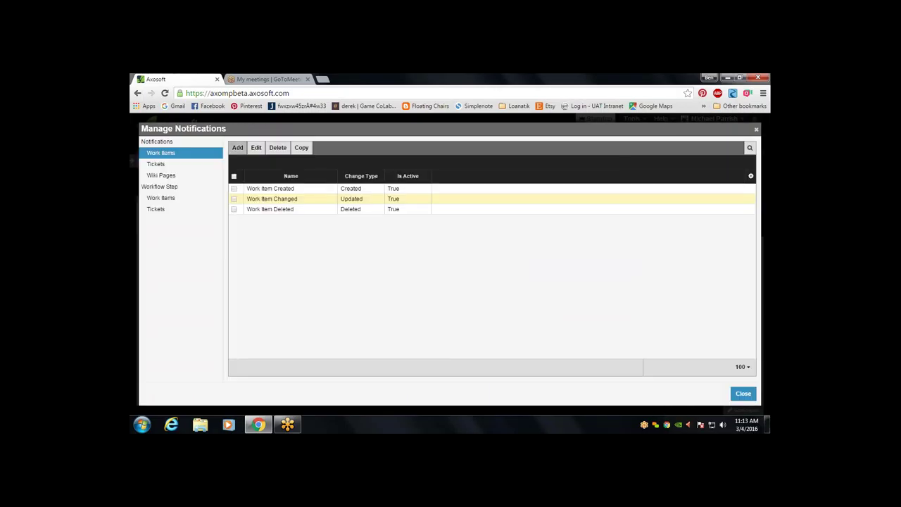
Open a new work item notification and examine its trigger, template and recipient options.
click(237, 147)
scroll(363, 215, down, 2)
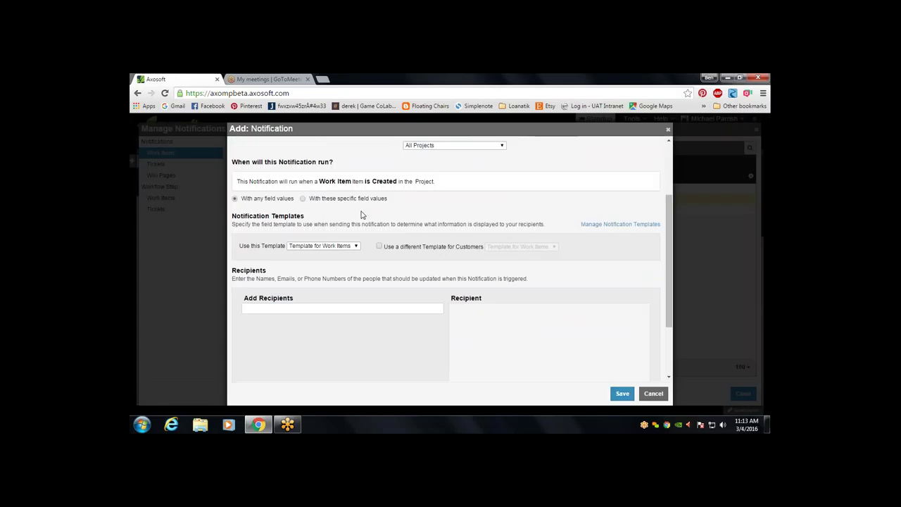
scroll(362, 215, up, 2)
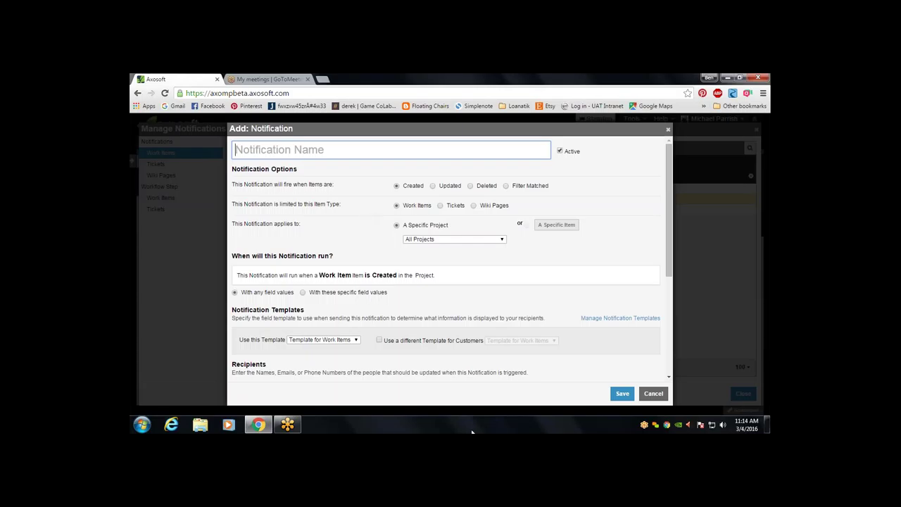
Cancel the new notification and close the notification management window.
click(653, 394)
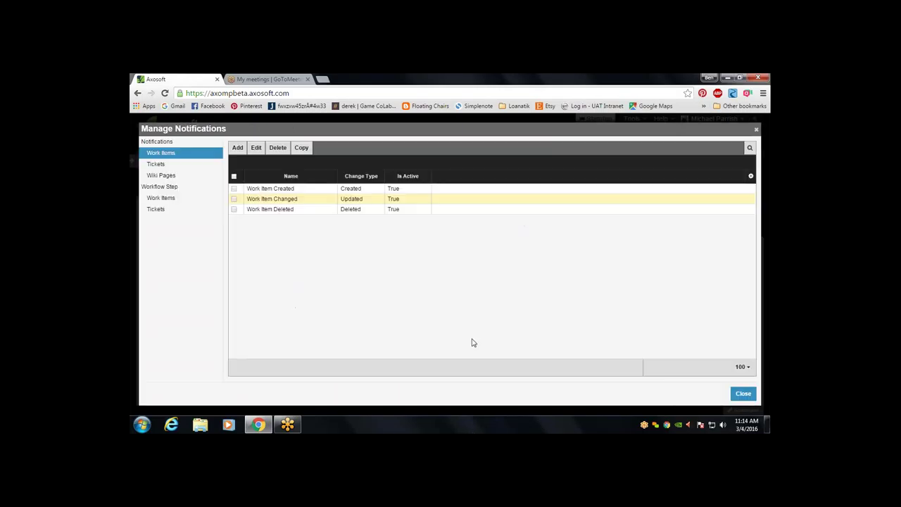
click(744, 394)
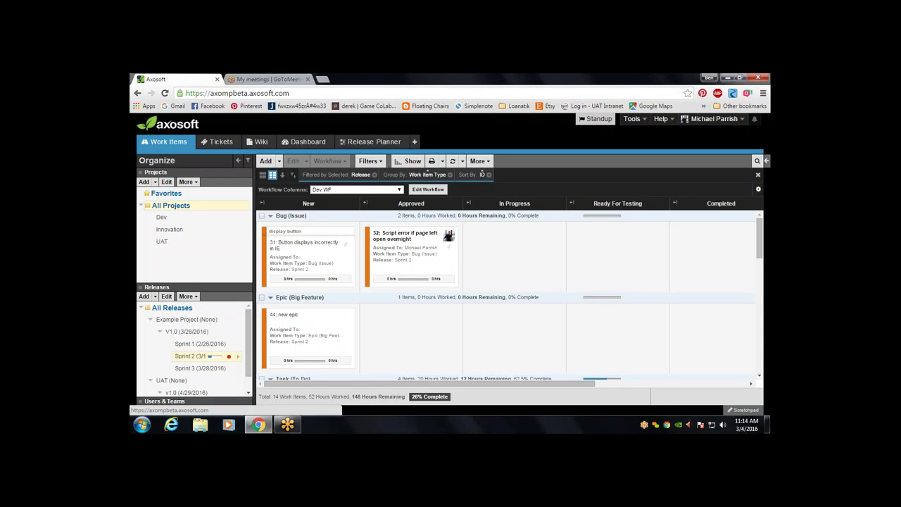
Add a workflow step named Art to the Dev WF workflow, with a step action setting Initial Estimate to 2 hrs.
click(437, 190)
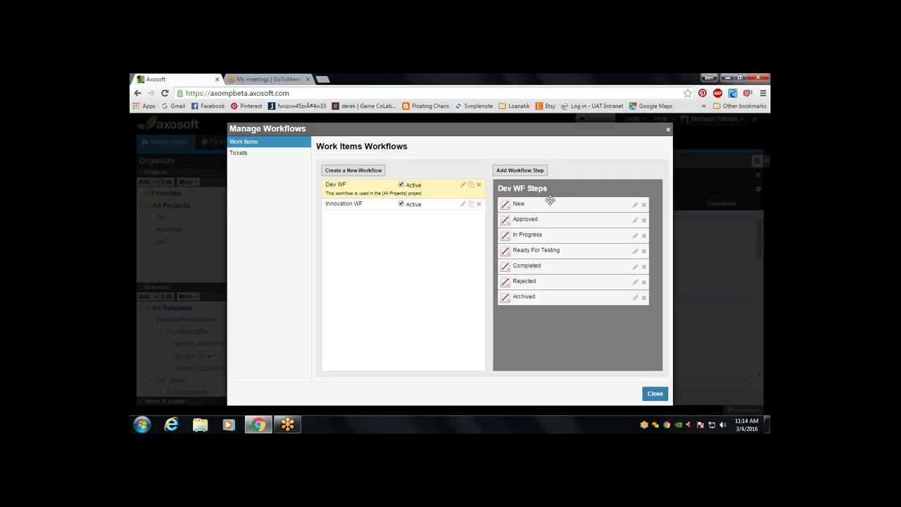
click(519, 170)
text(Ar)
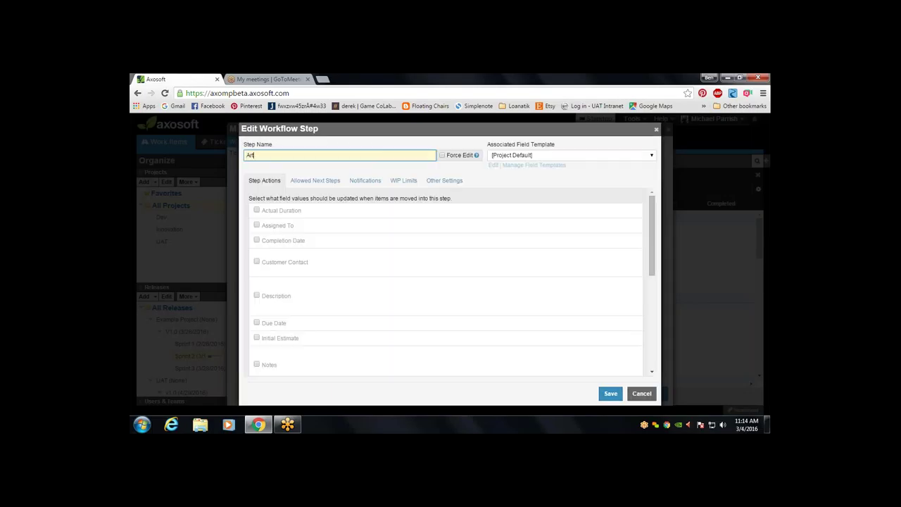
text(t)
scroll(333, 305, down, 1)
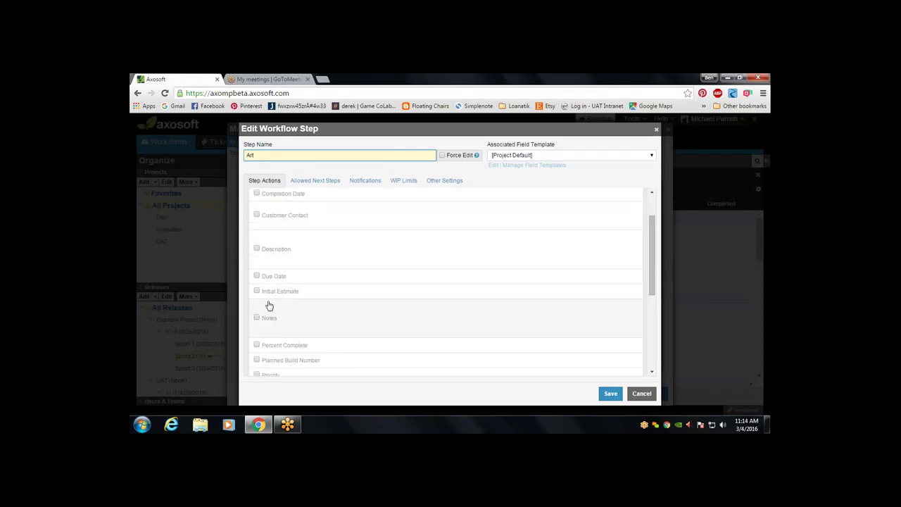
click(256, 291)
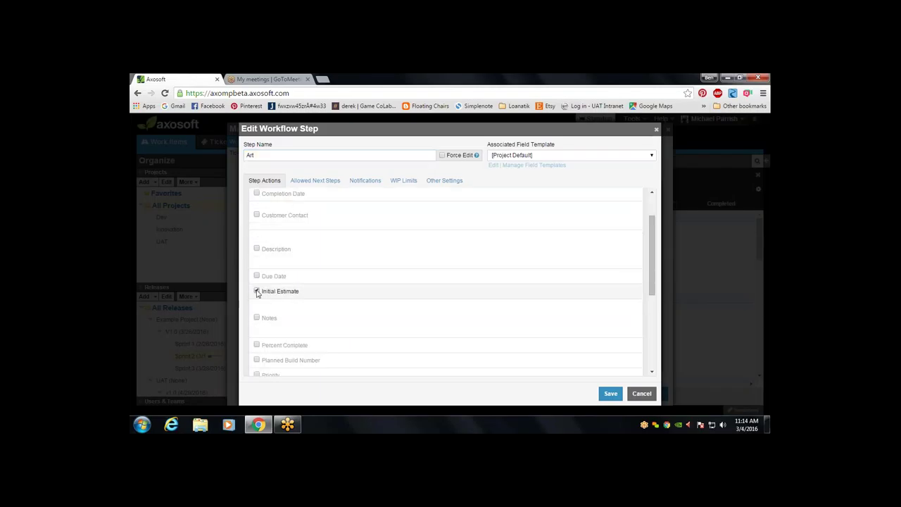
click(418, 292)
text(2 hrs)
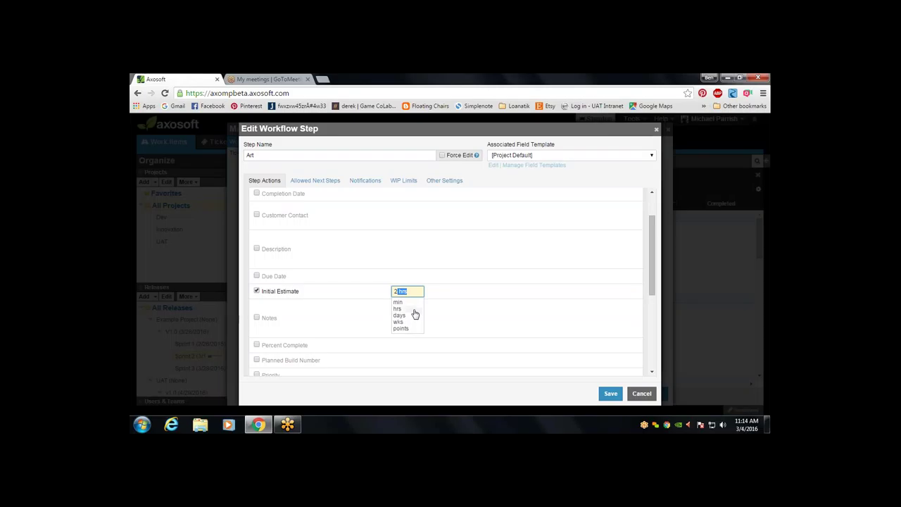
click(415, 310)
Add a Remaining Estimate action of 2 hrs to the Art step and save the step.
scroll(262, 316, down, 3)
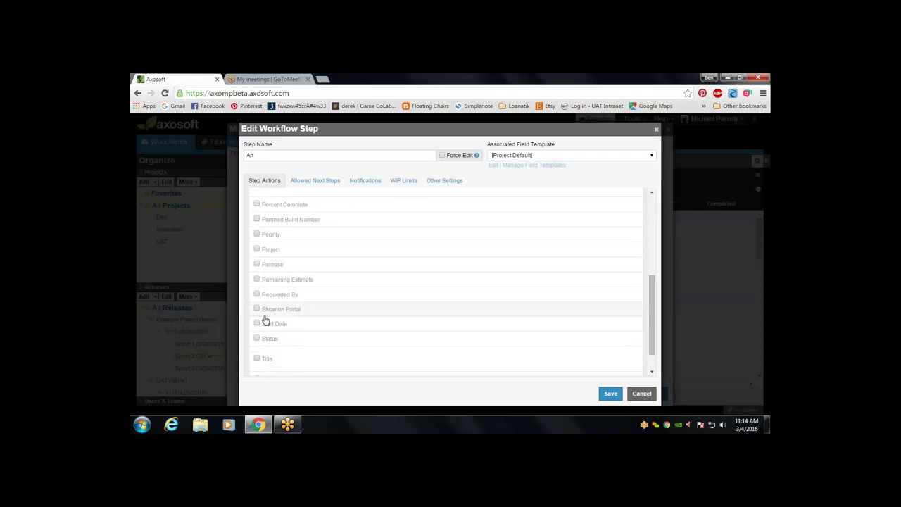
click(257, 279)
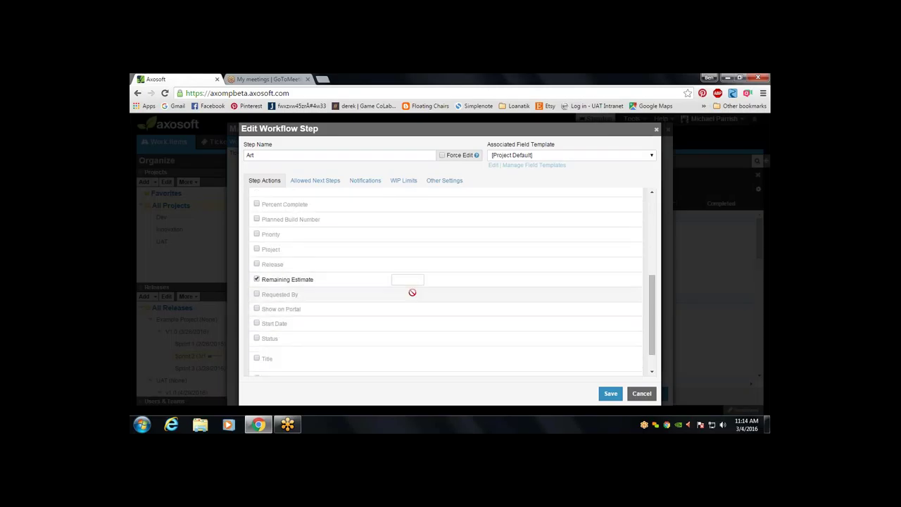
click(413, 279)
text(2 h)
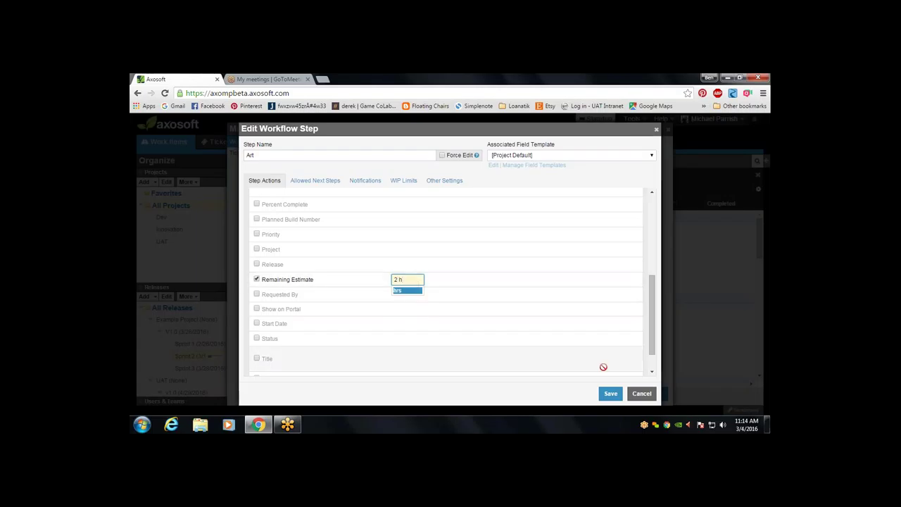
click(610, 393)
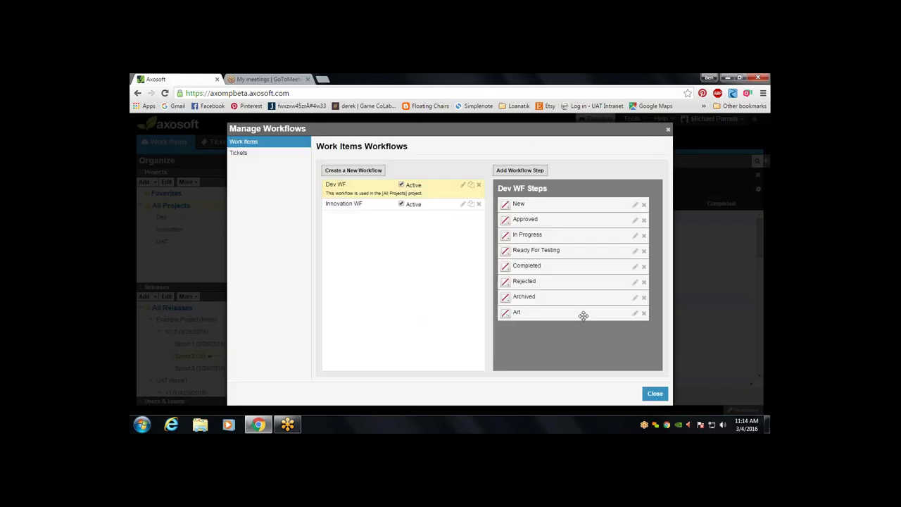
Reorder the Art step to sit between Approved and In Progress, and reload the page to apply the workflow change.
drag(583, 316, 573, 243)
click(655, 393)
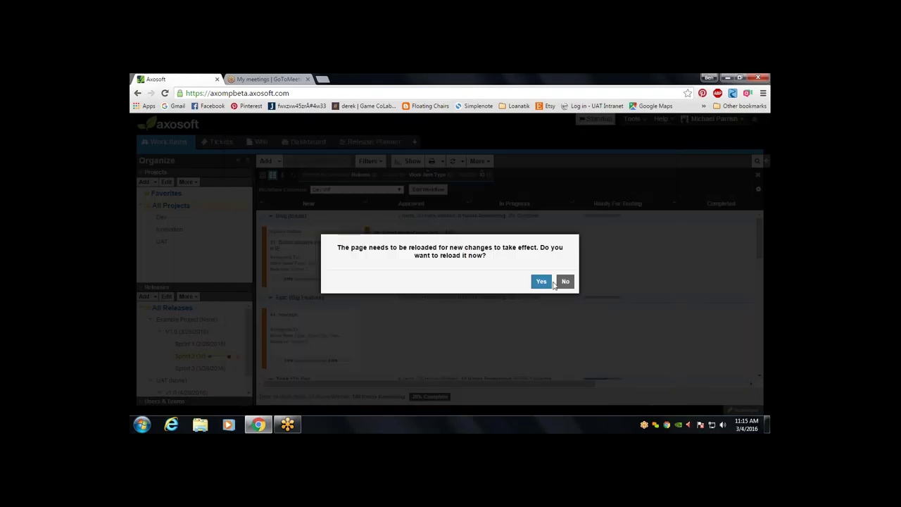
click(543, 282)
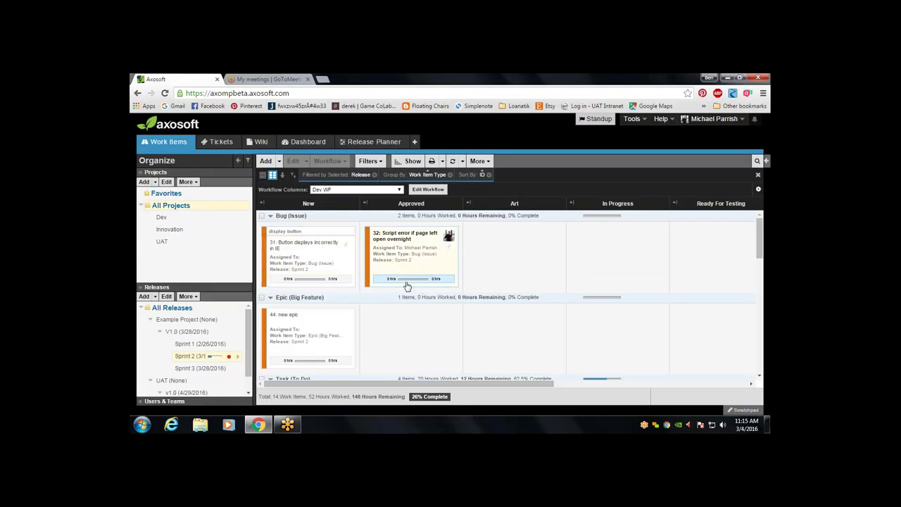
Move work item 32 from Approved to Art, and check its estimates in the item details and work log without saving.
drag(411, 258, 510, 299)
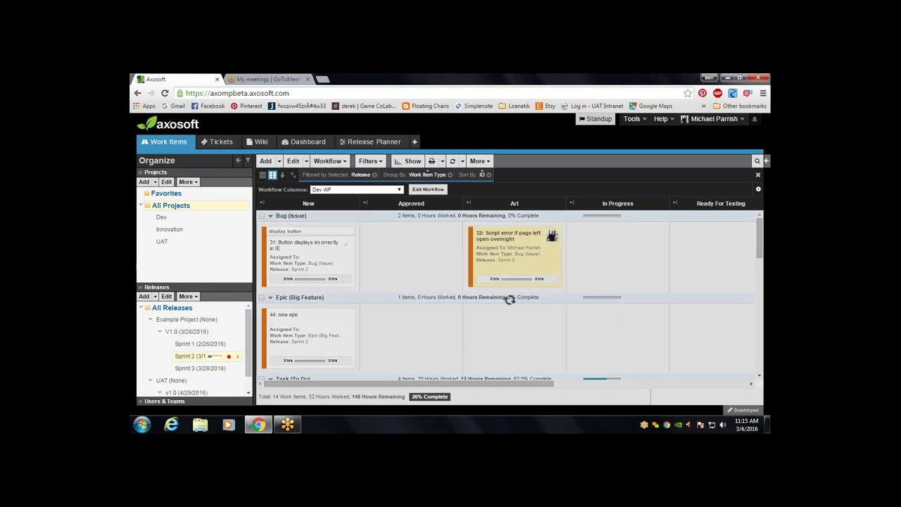
double_click(541, 281)
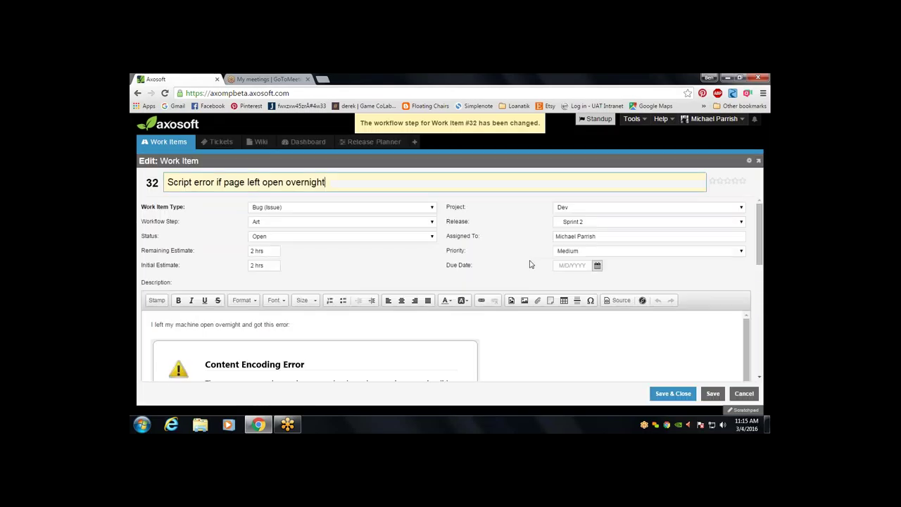
key(Escape)
click(521, 279)
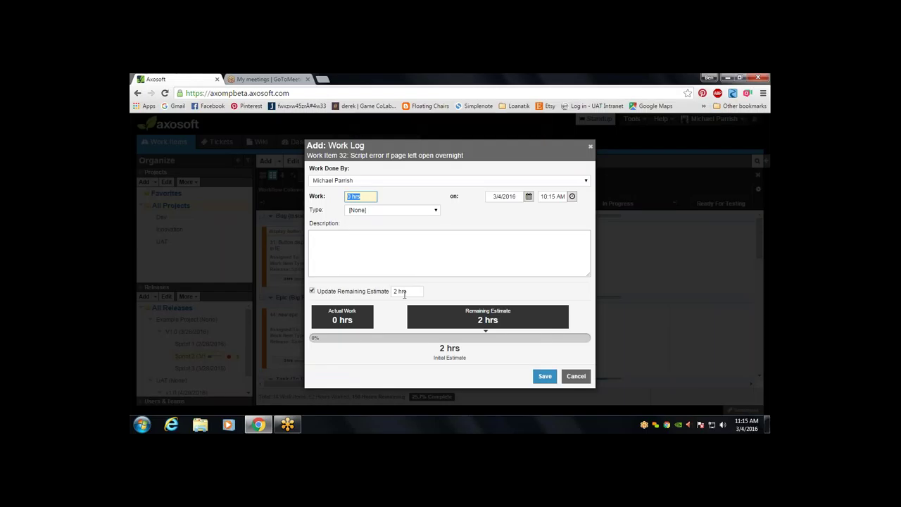
click(576, 376)
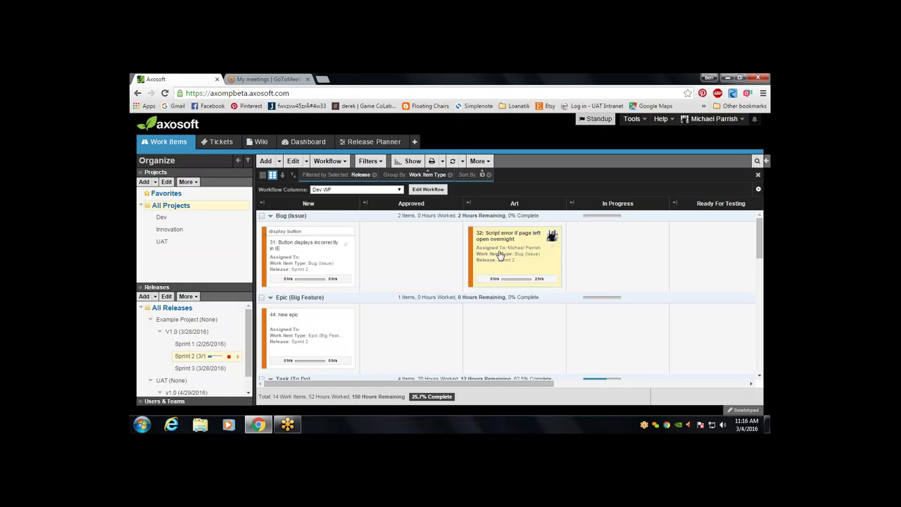
Move work item 32 from Art to In Progress and review the remaining workflow columns of the board.
drag(497, 252, 601, 252)
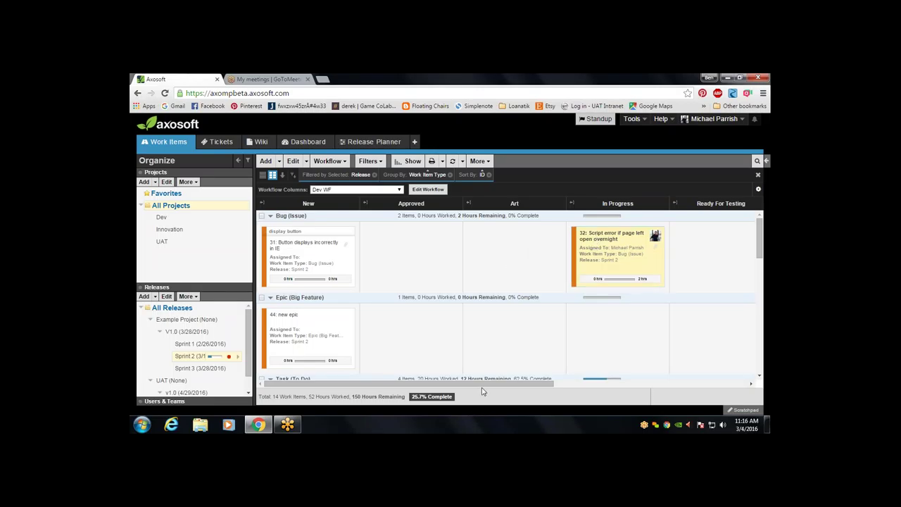
drag(483, 385, 645, 384)
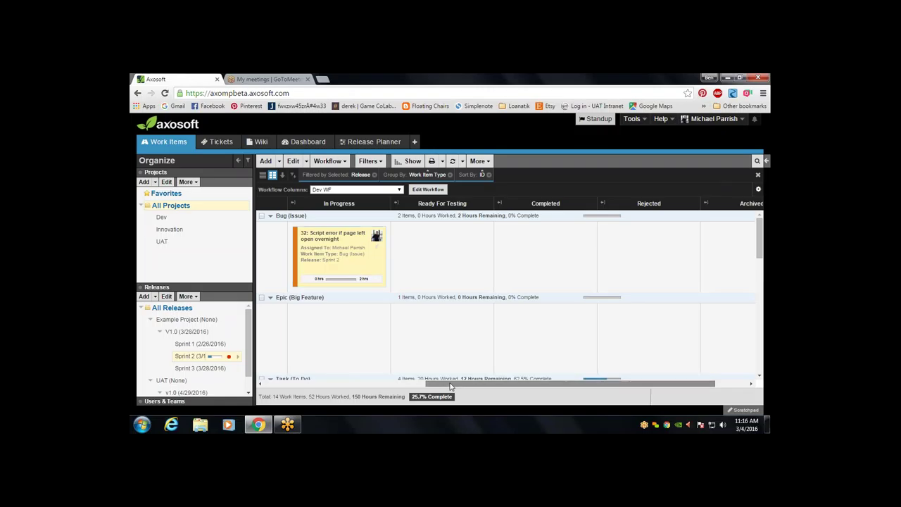
drag(458, 383, 304, 383)
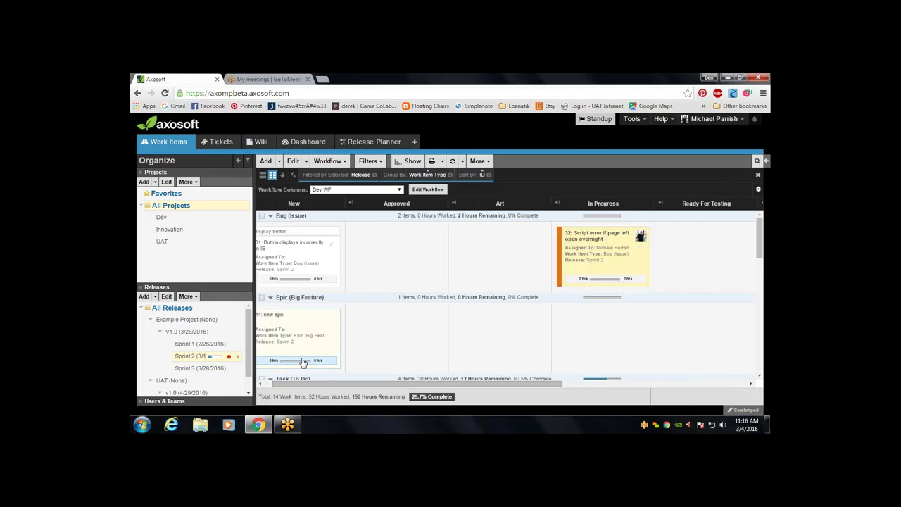
scroll(307, 363, left, 1)
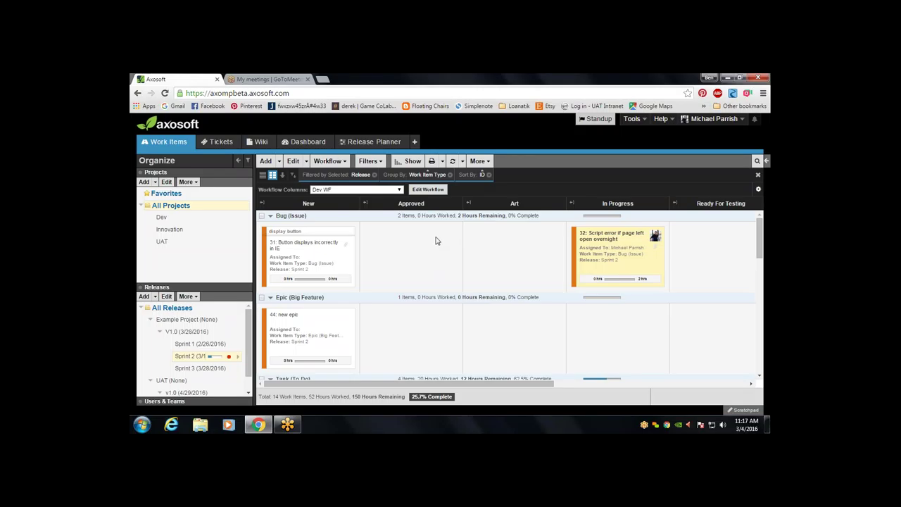
Open the printer-friendly view of the Sprint 2 work items, look through it and close it.
click(412, 161)
click(432, 162)
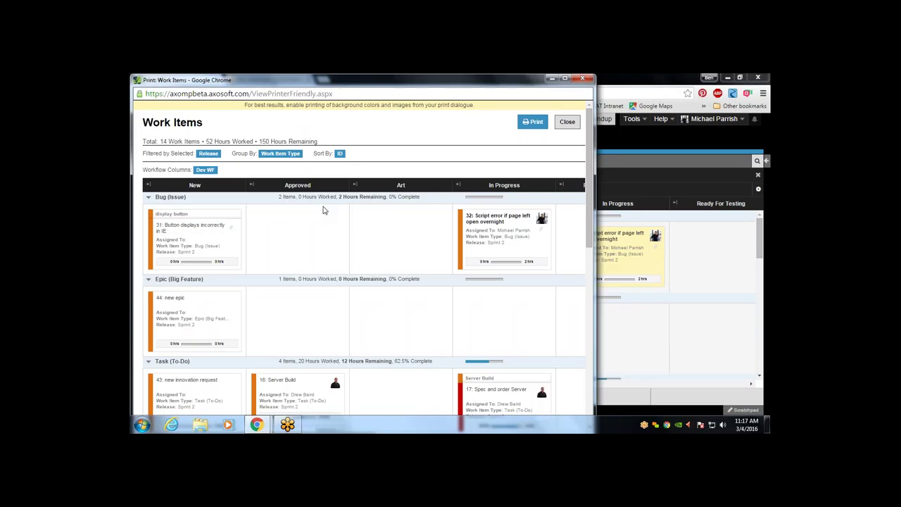
scroll(324, 209, down, 3)
scroll(324, 210, up, 3)
click(583, 78)
Display the Sprint 2 burndown and speedometer charts and examine the hours of the most recent daily bars.
click(405, 162)
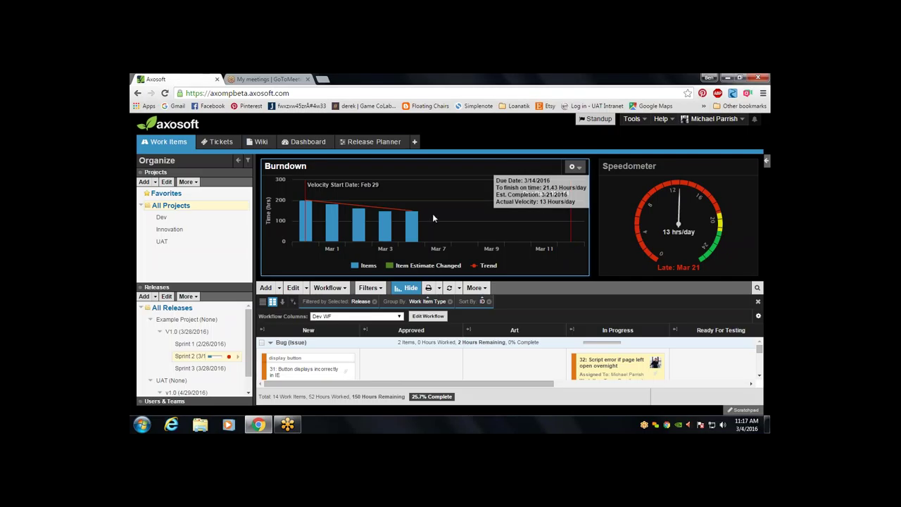
click(413, 288)
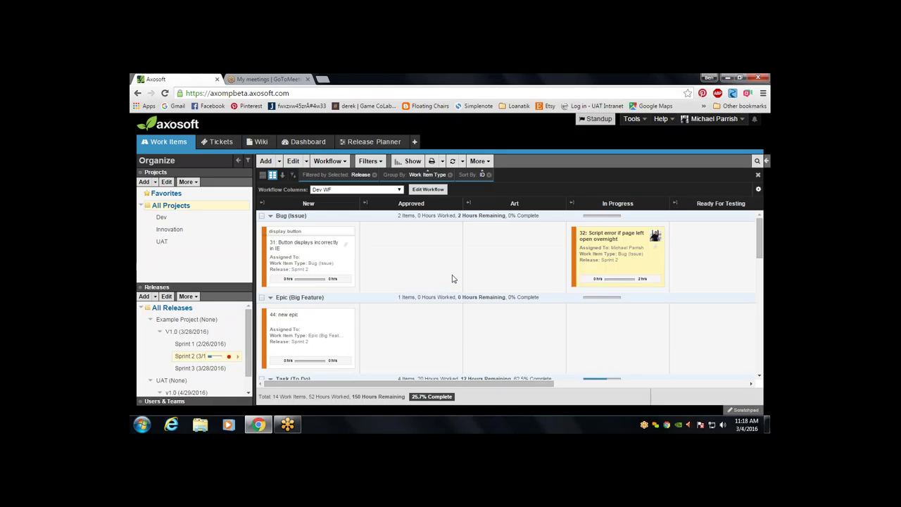
click(410, 160)
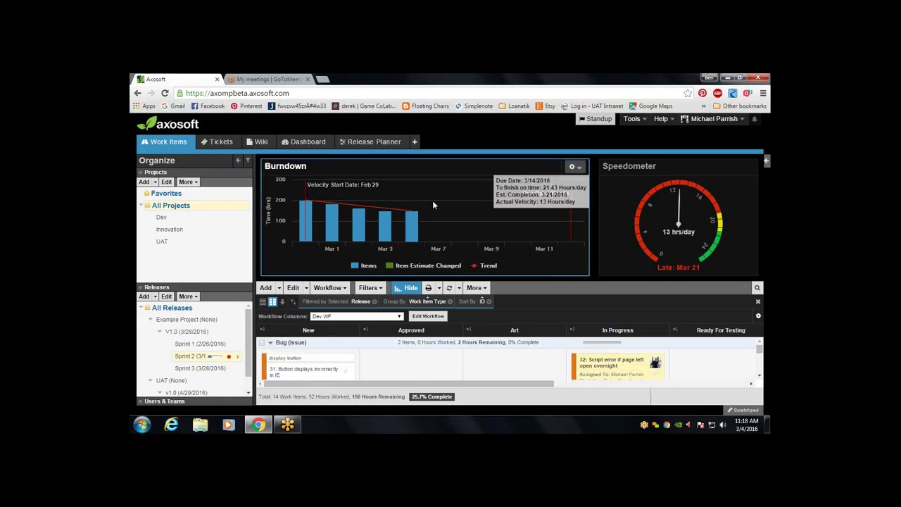
mouse_move(432, 228)
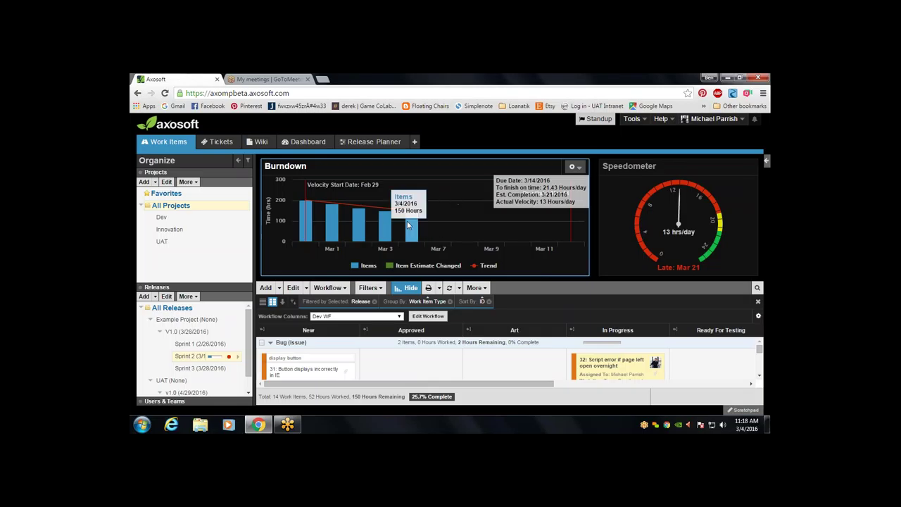
mouse_move(404, 249)
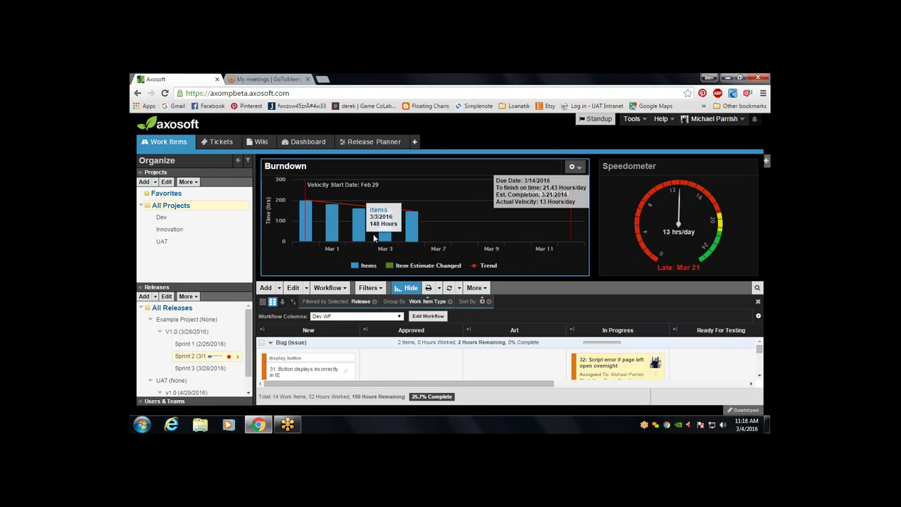
Filter the work items by the UAT v1.0 release and examine its burndown chart, speedometer and item cards.
scroll(190, 345, down, 1)
click(197, 387)
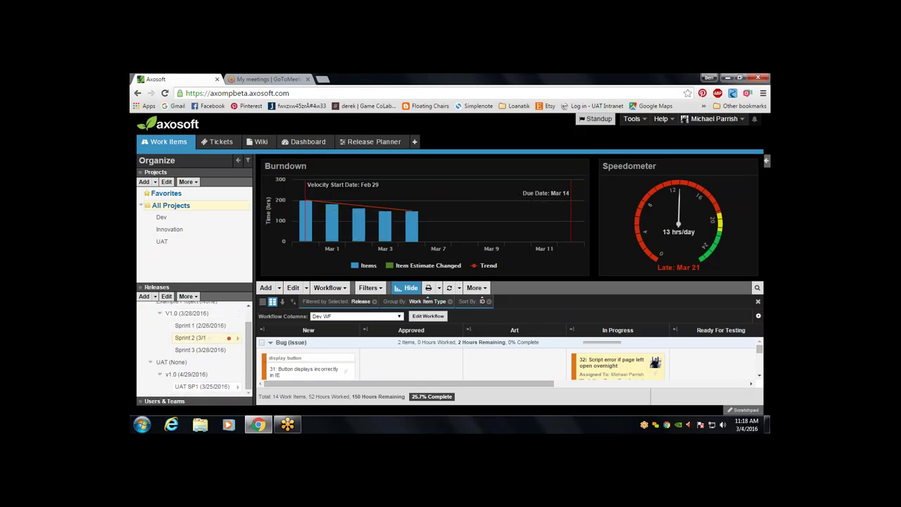
click(190, 374)
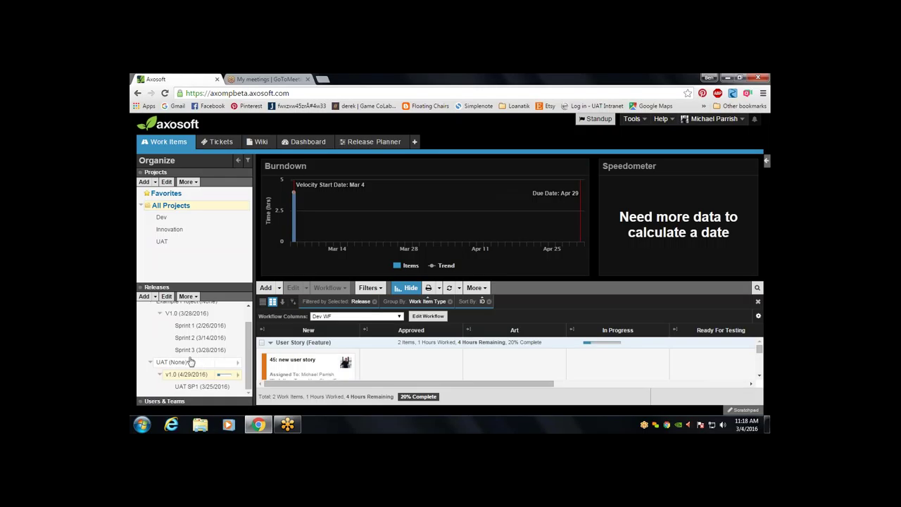
scroll(189, 362, up, 1)
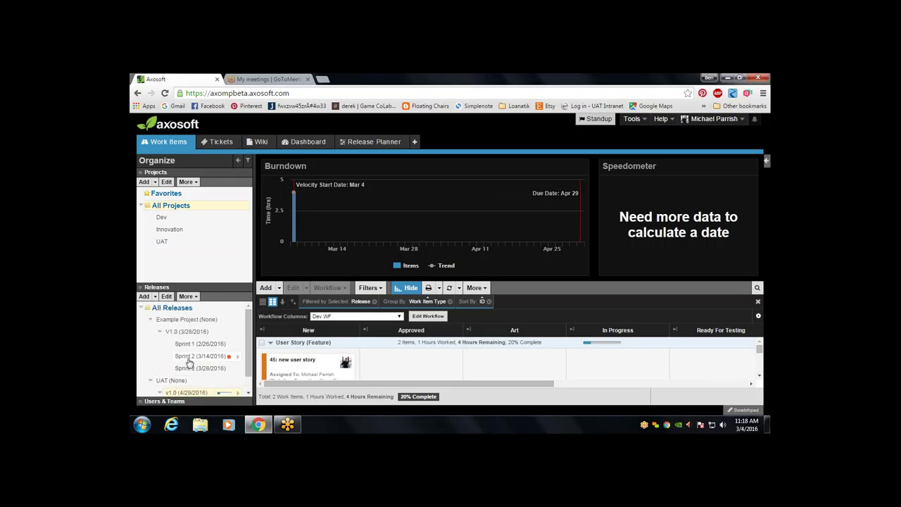
scroll(189, 362, down, 1)
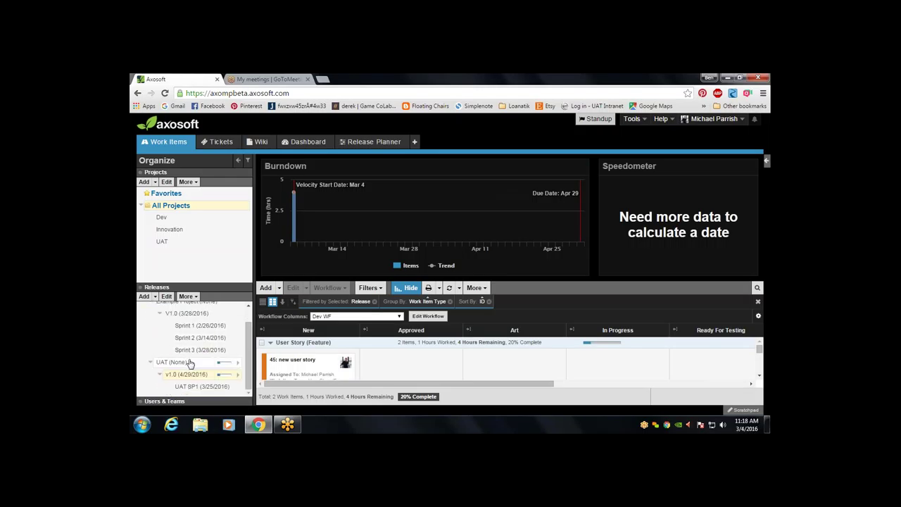
scroll(190, 361, up, 1)
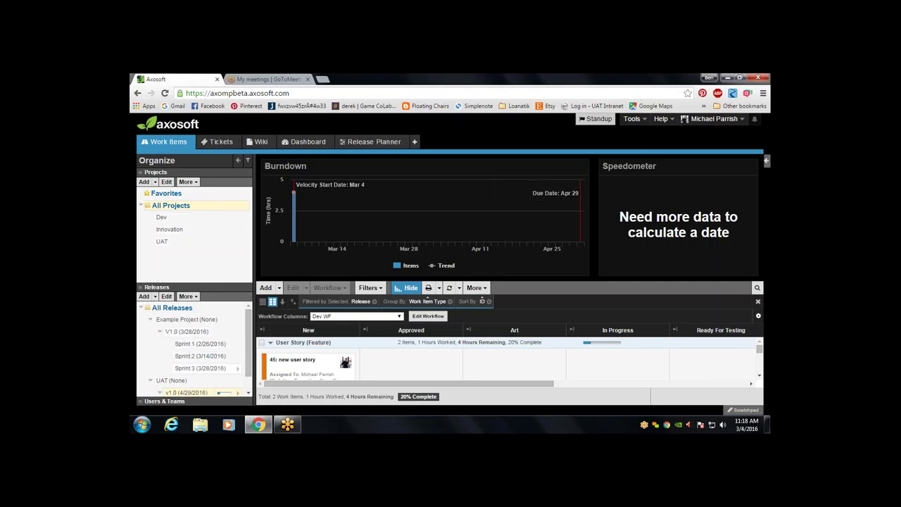
click(406, 287)
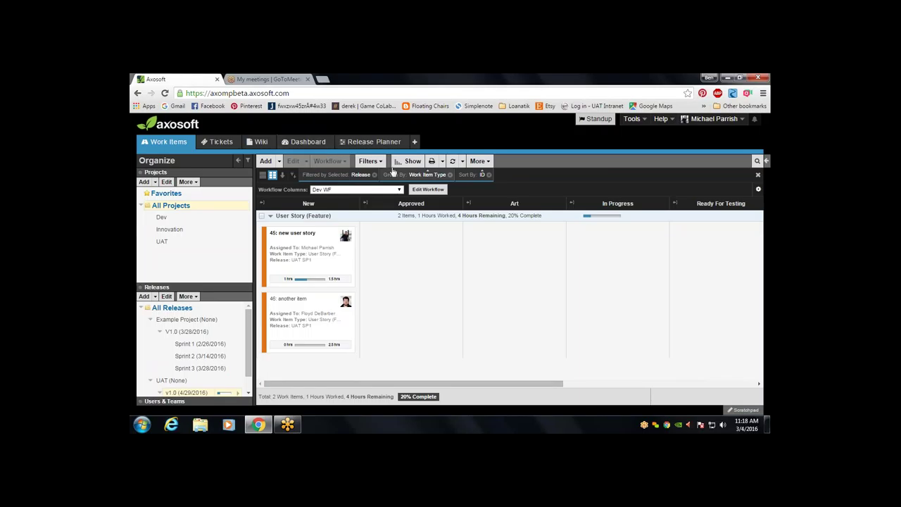
click(411, 161)
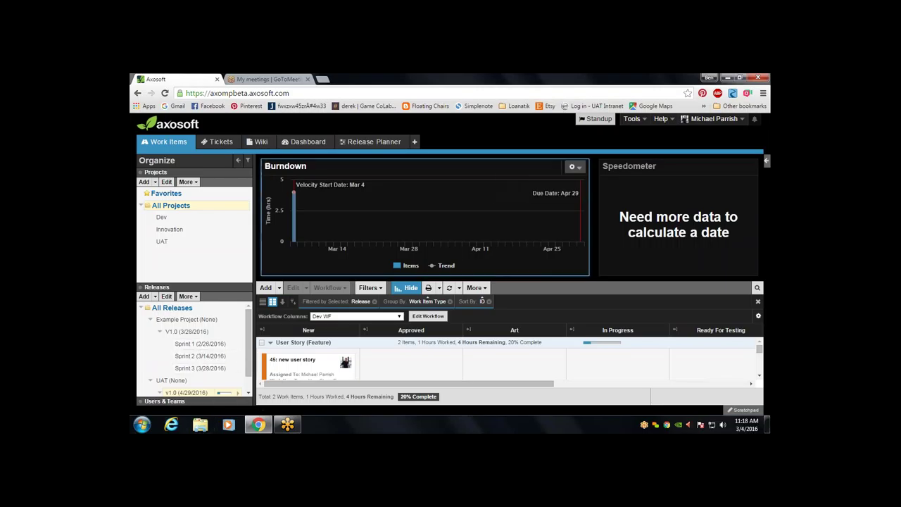
Open the options of the Dev SP2 chart on the dashboard, look through its release choices and close them.
click(308, 142)
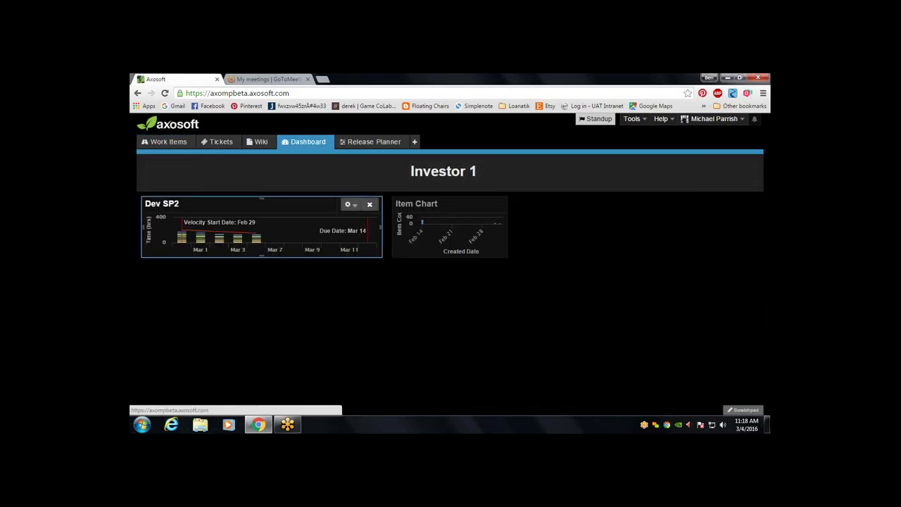
click(348, 204)
click(347, 219)
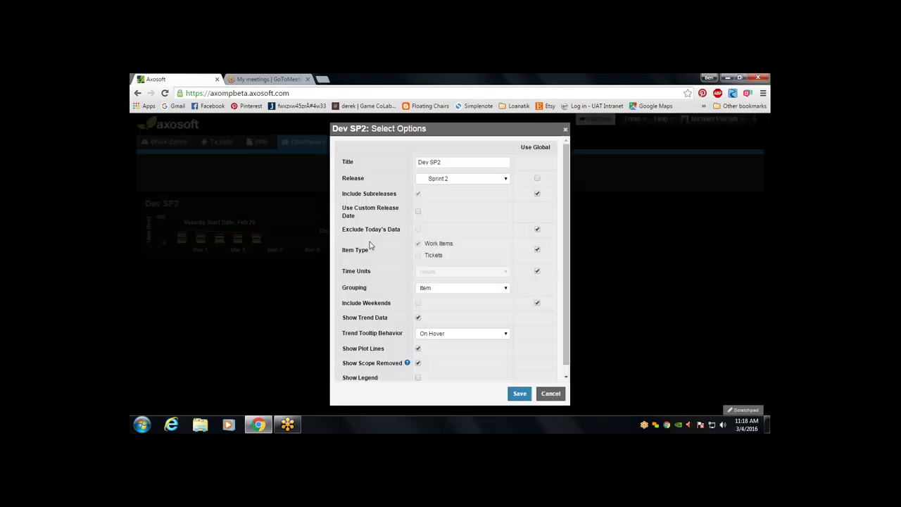
click(481, 178)
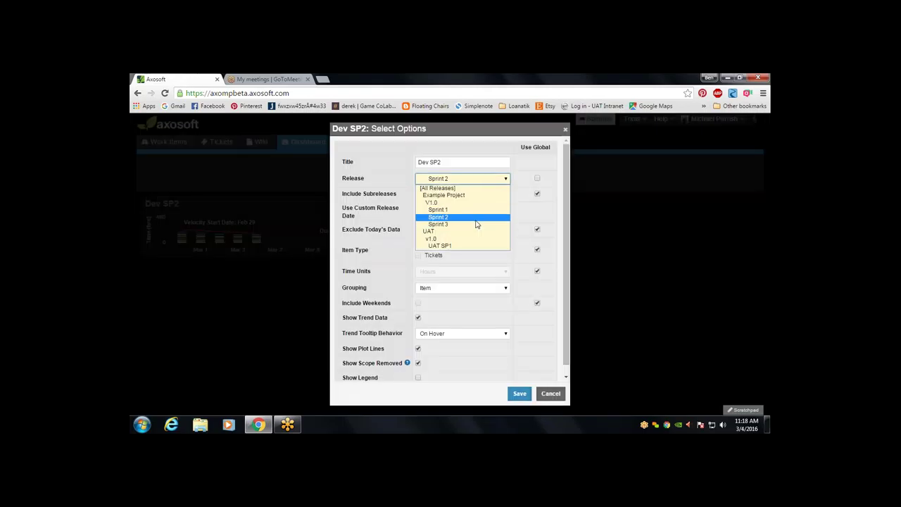
click(567, 131)
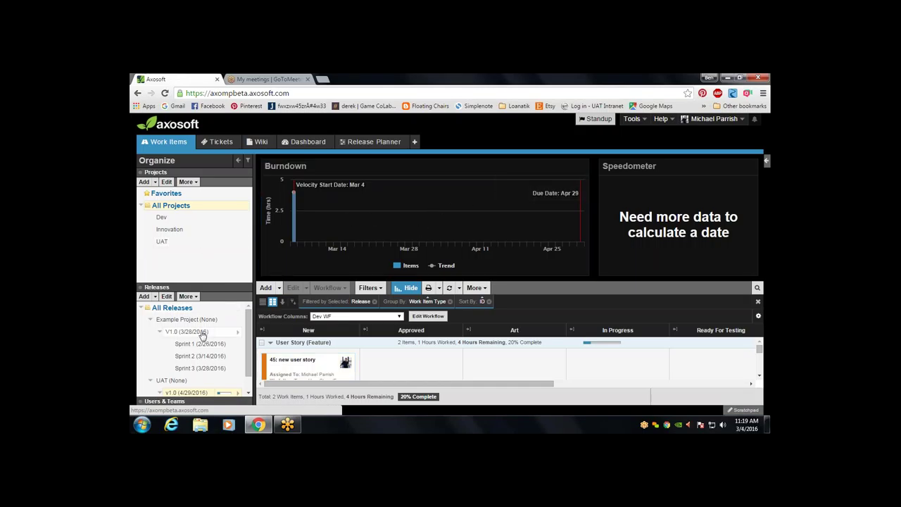
Filter the work items by the UAT SP1 release and bring its item cards into view.
scroll(202, 333, down, 1)
scroll(202, 334, up, 1)
scroll(201, 331, down, 1)
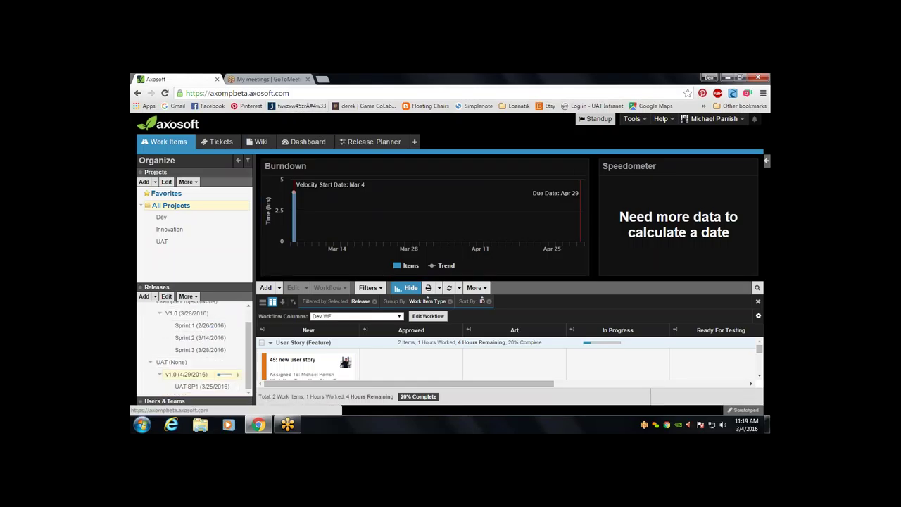
click(202, 387)
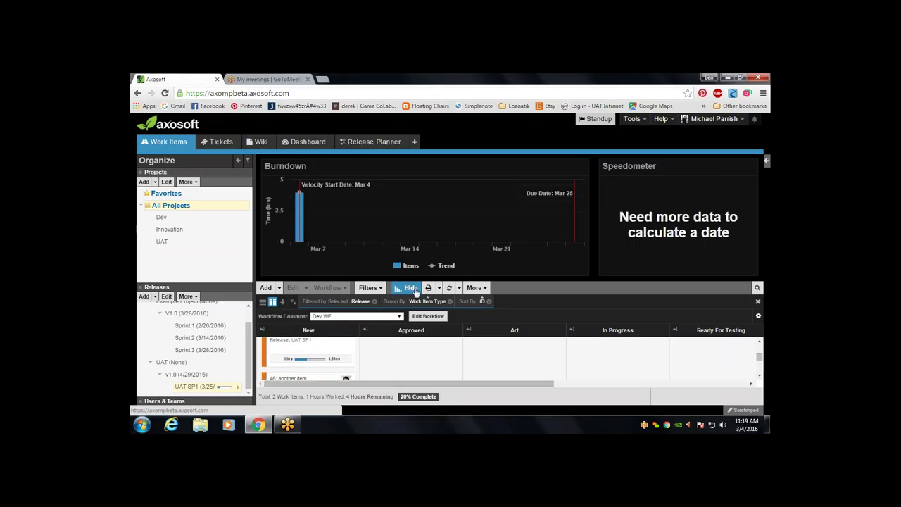
scroll(324, 357, down, 2)
click(329, 357)
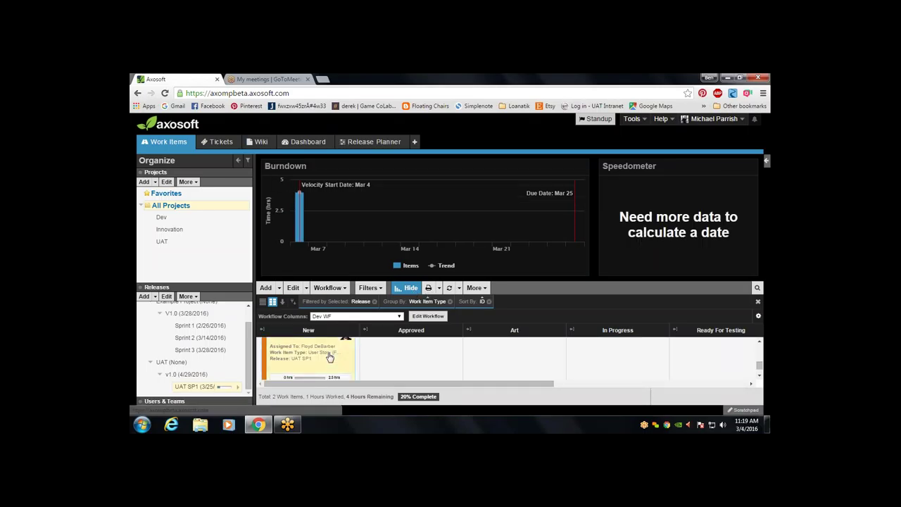
click(327, 352)
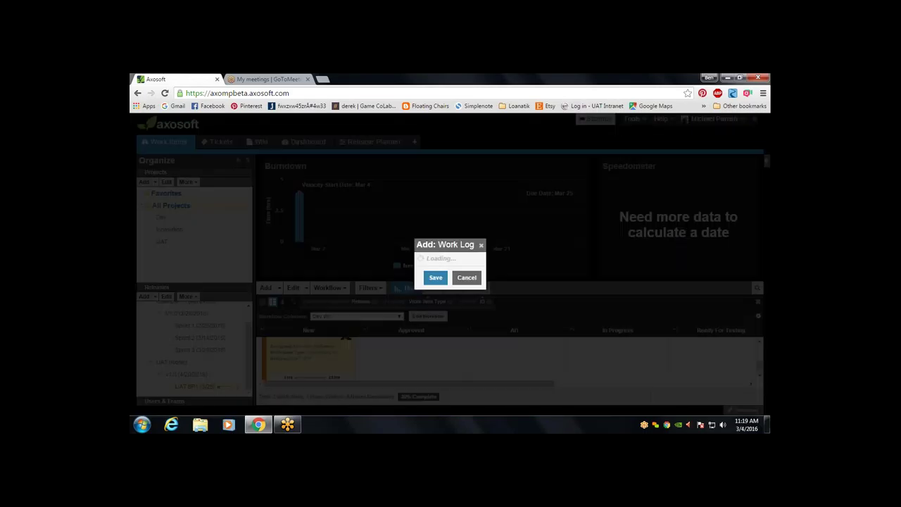
key(Escape)
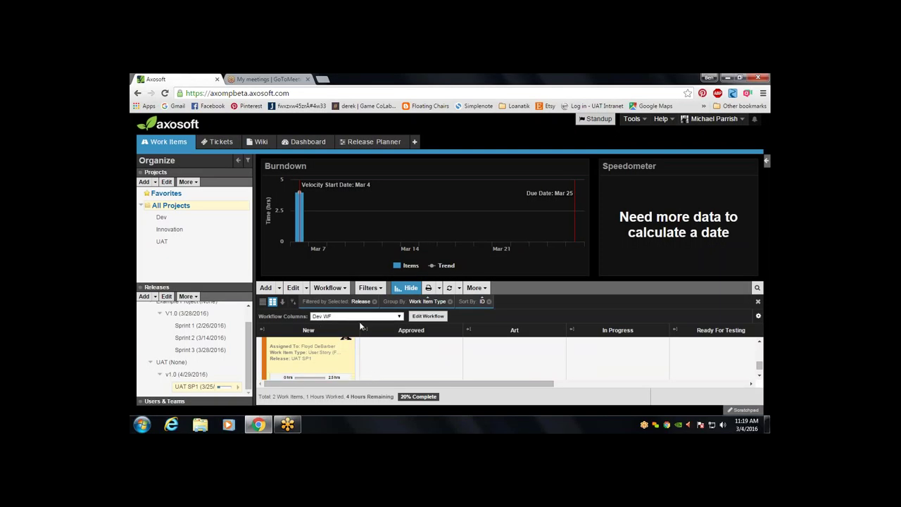
Move work item 46 from New to Approved and log 0.5 hrs of work on it.
drag(311, 360, 369, 351)
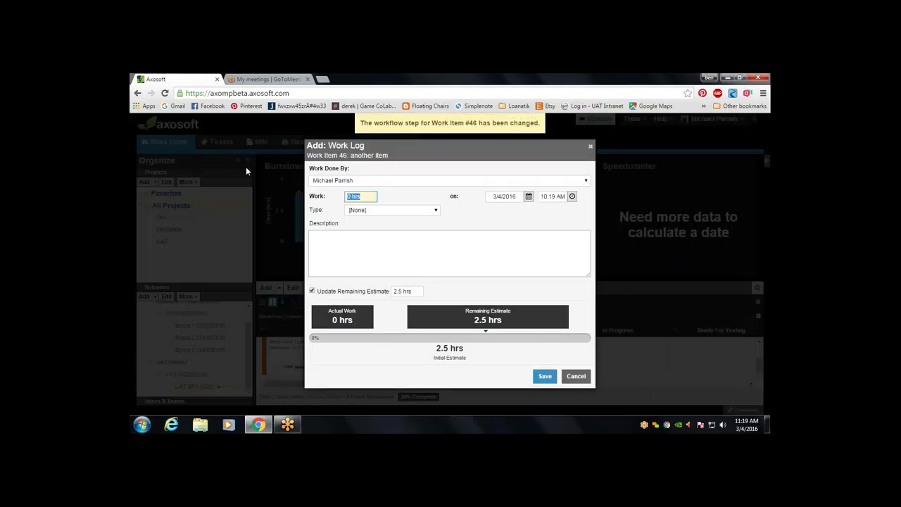
text(.5 hrs)
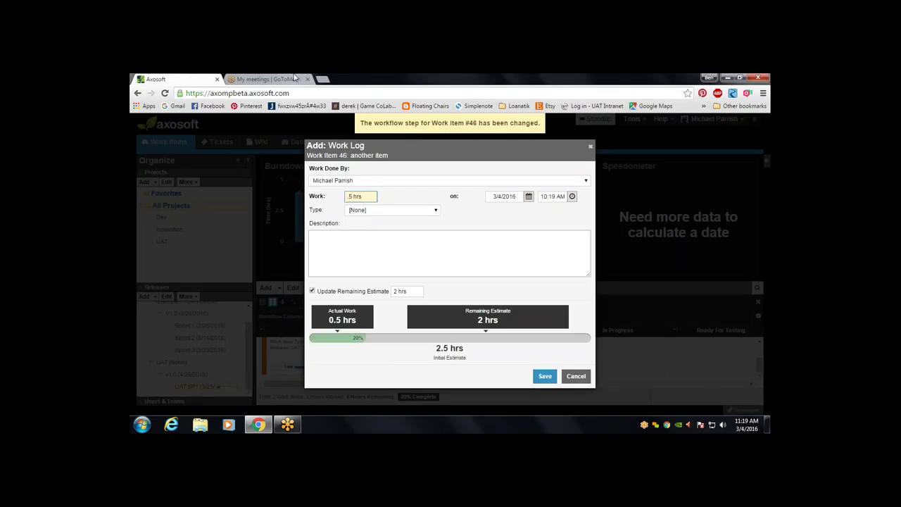
click(547, 377)
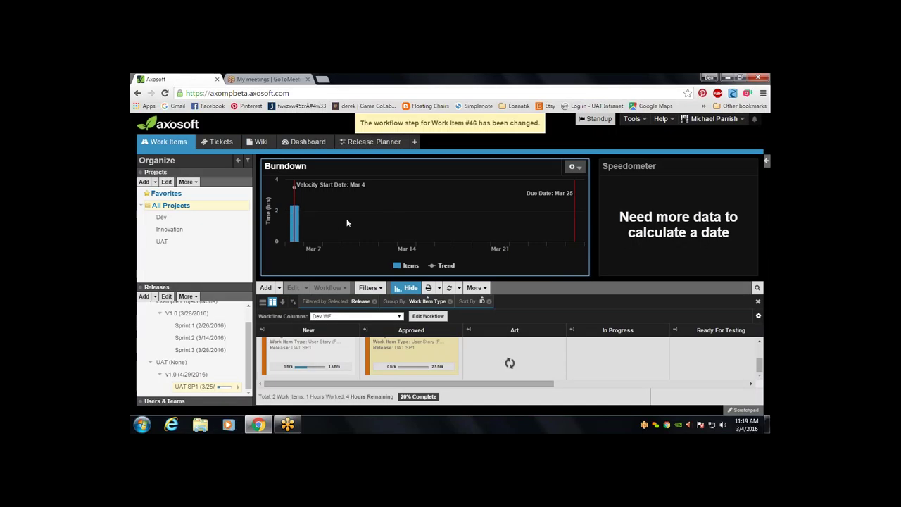
Check the UAT SP1 burndown bar, hide the charts and display the work items as a list.
mouse_move(300, 223)
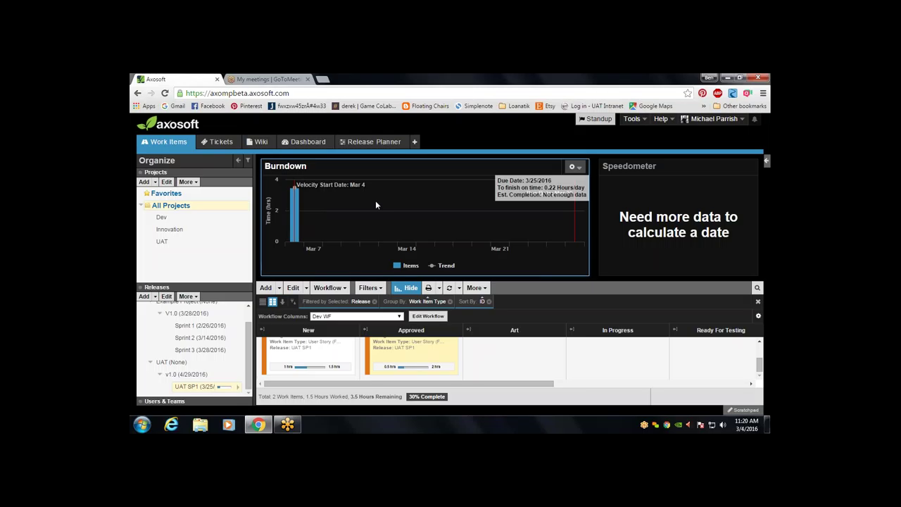
mouse_move(289, 201)
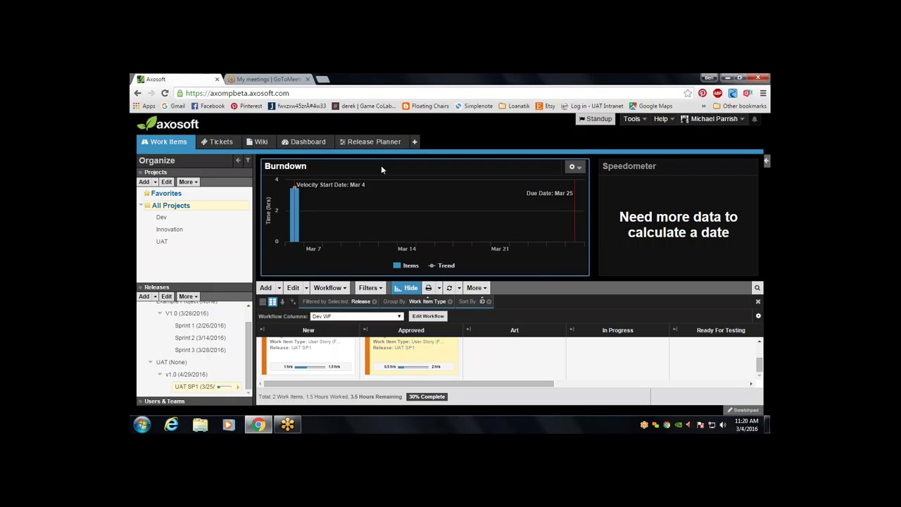
click(406, 287)
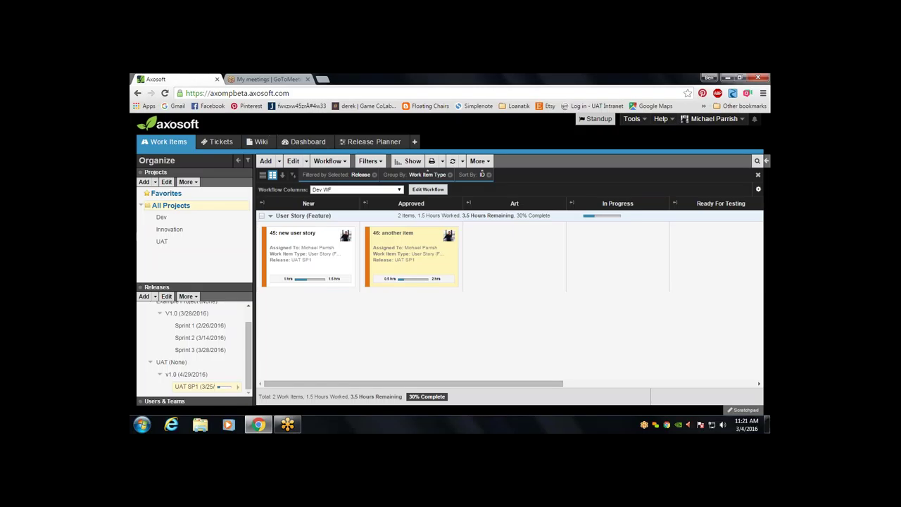
click(262, 175)
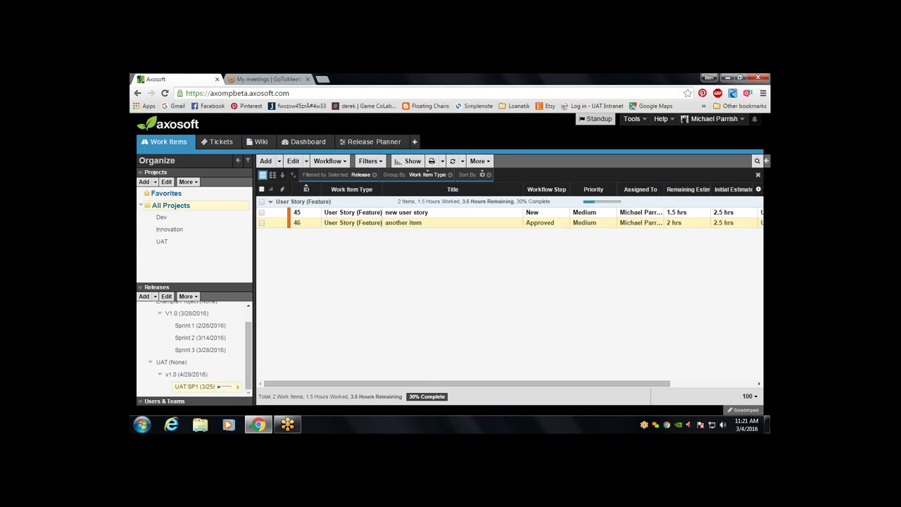
Add a User Story subitem titled "small function to be built for this" under work item 46.
key(ctrl+shift+n)
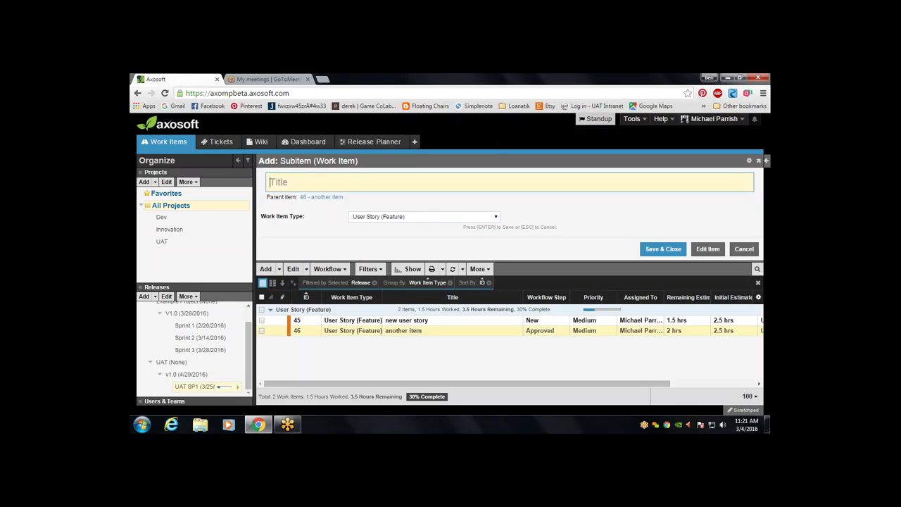
text(small )
text(function to be bu)
text(in)
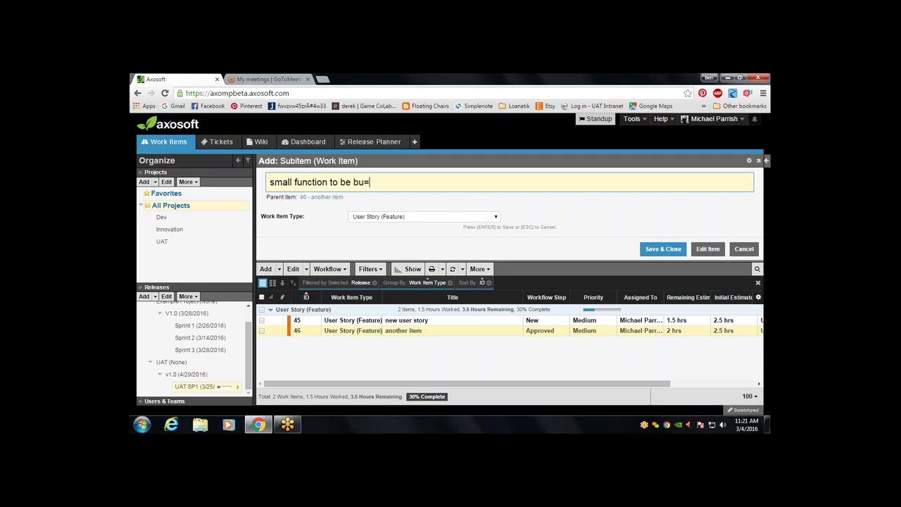
key(BackSpace)
key(BackSpace)
text(ilt for this)
key(Return)
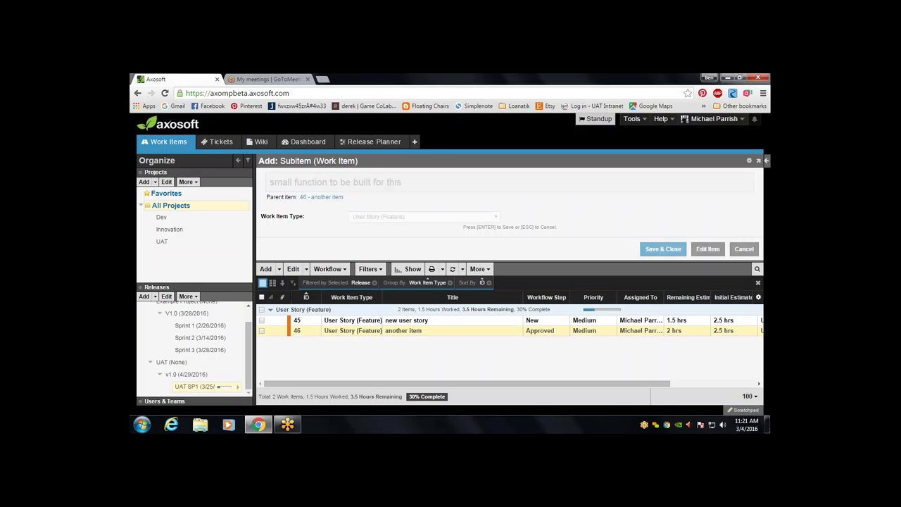
Filter the work items by the Dev project and Sprint 2, and examine the Server Build task with its subitems.
click(162, 217)
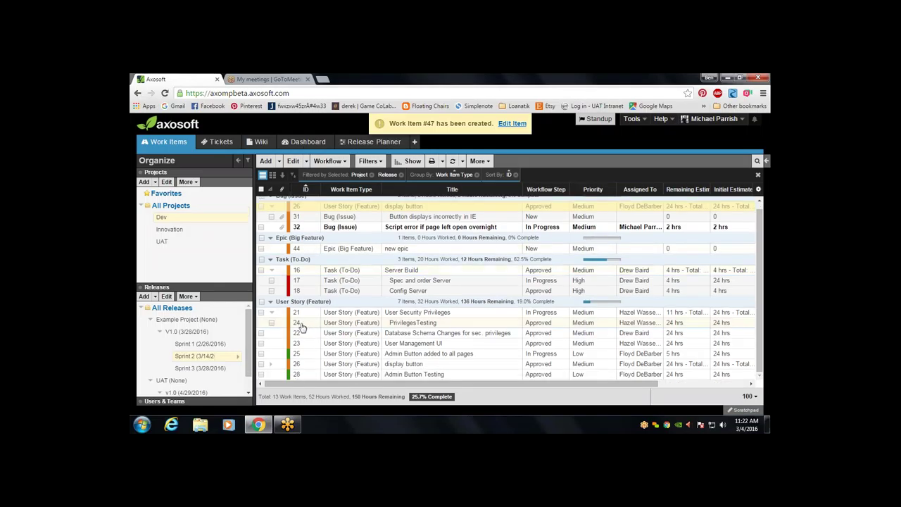
scroll(359, 239, up, 1)
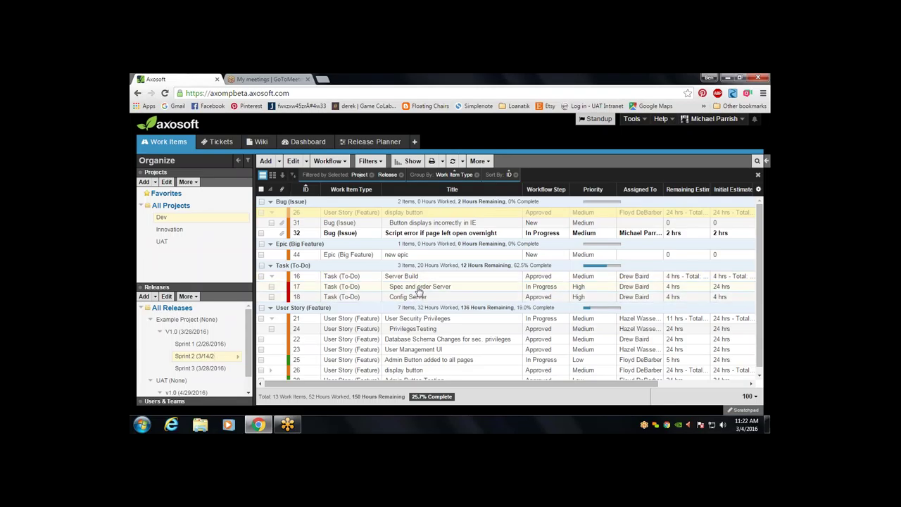
click(421, 287)
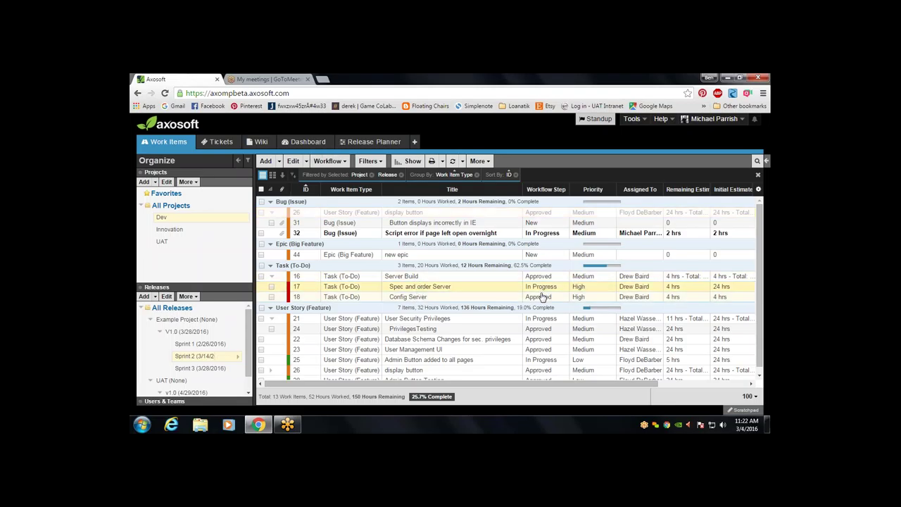
click(390, 277)
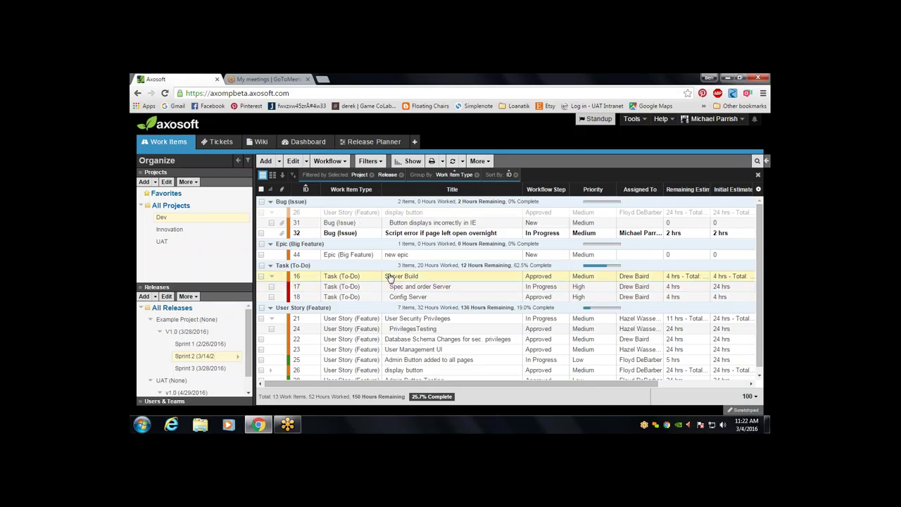
Compare the Sprint 2 items in card and list views, and move work item 31 from New to Approved on the cards.
click(273, 176)
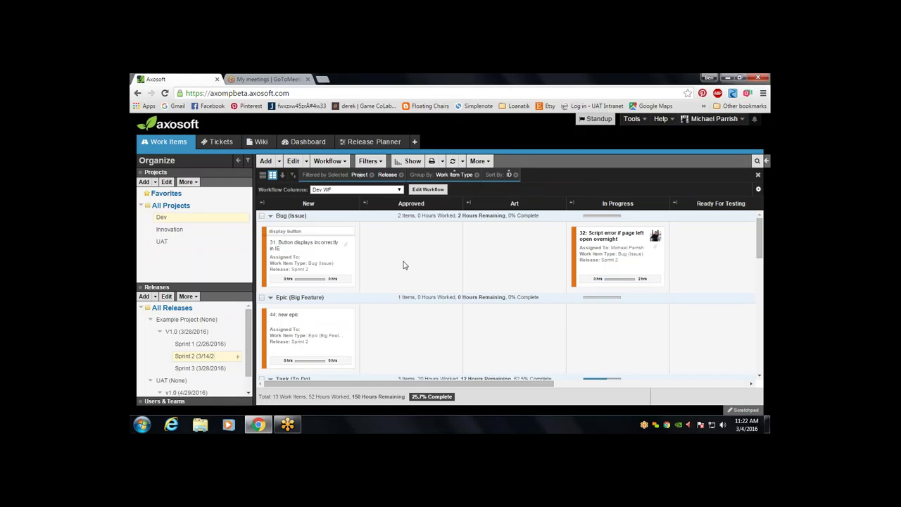
drag(476, 386, 383, 385)
click(262, 175)
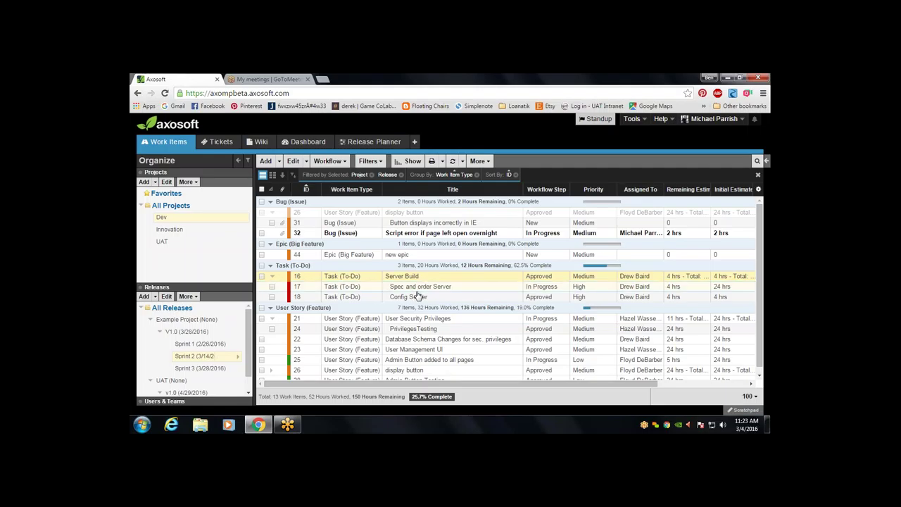
click(272, 175)
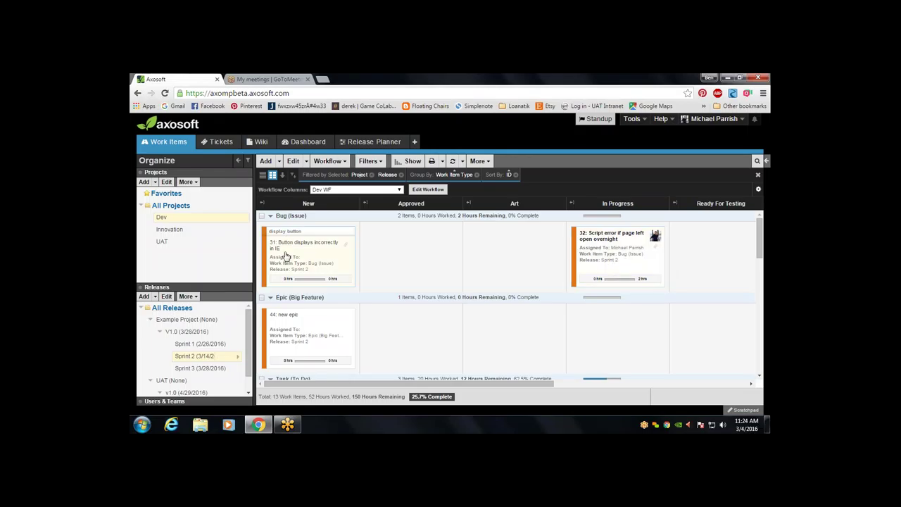
drag(287, 256, 384, 259)
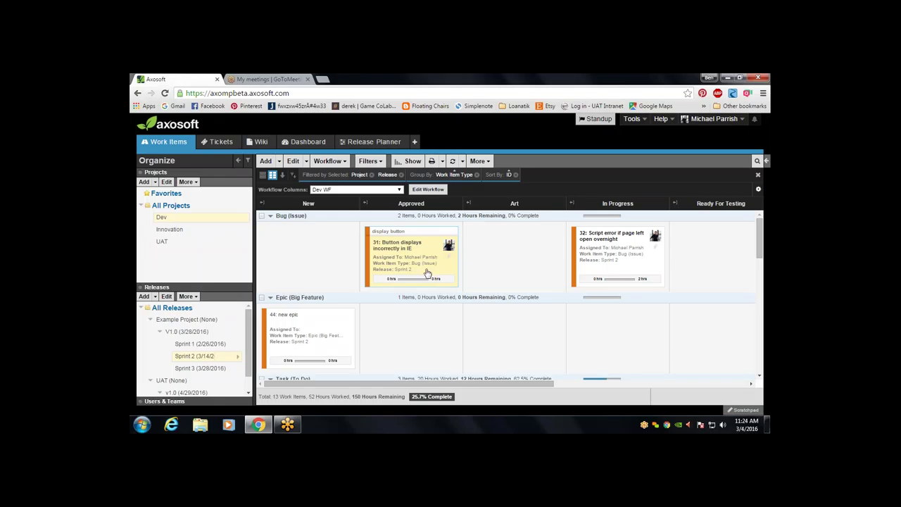
Set the Completed step of Dev WF to automatically take in parent items when All child items move to Completed, and save it.
click(420, 190)
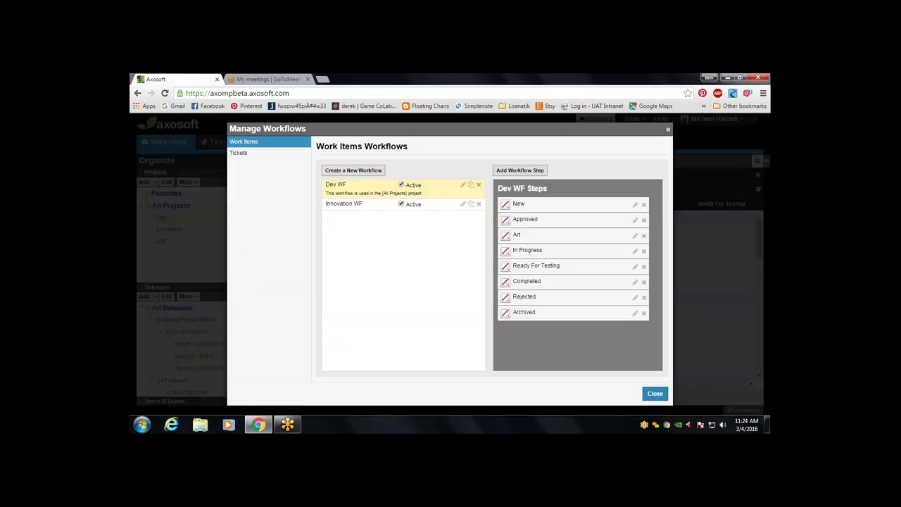
click(636, 283)
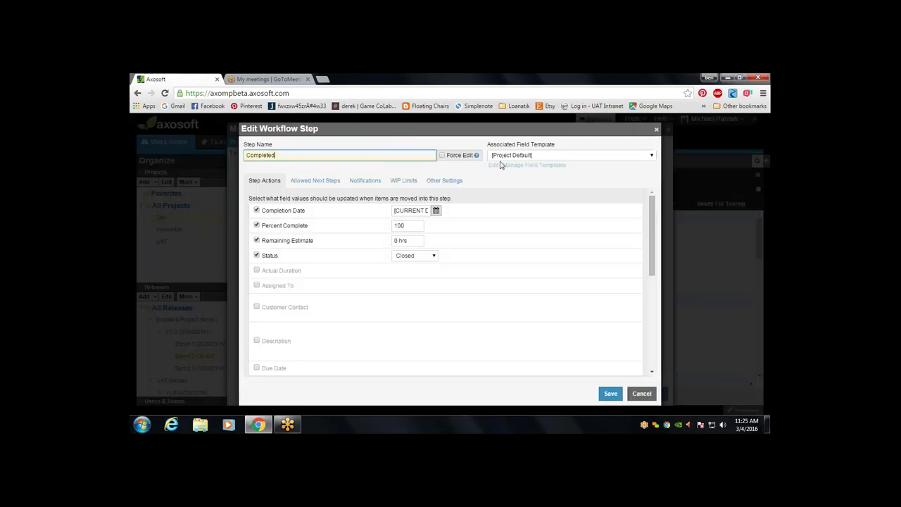
click(442, 182)
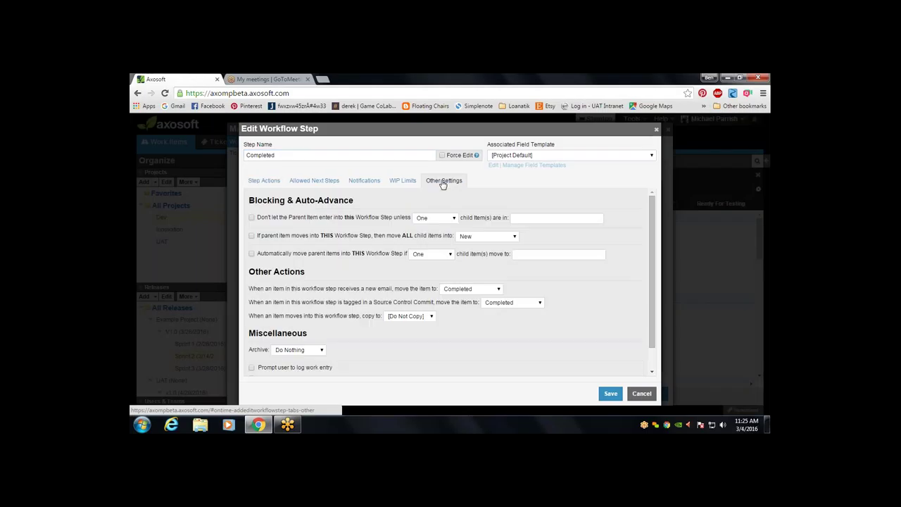
click(251, 254)
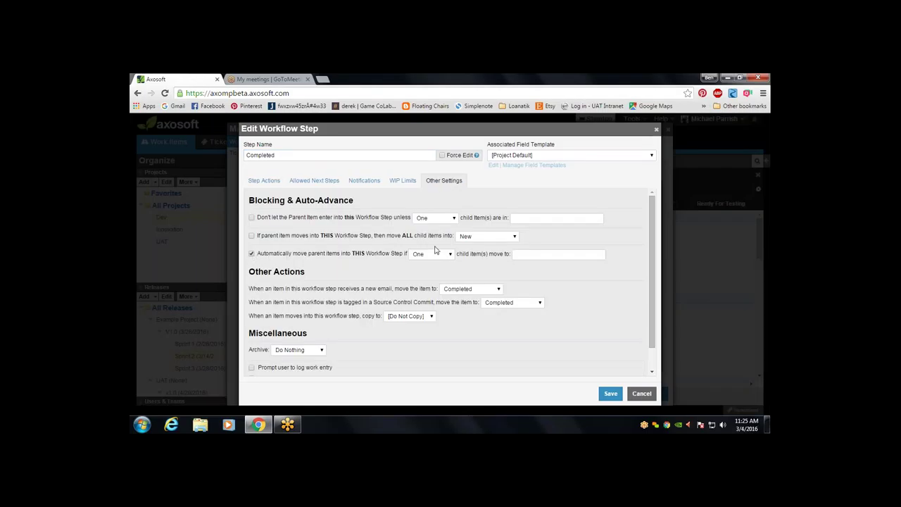
click(438, 254)
click(433, 265)
click(535, 254)
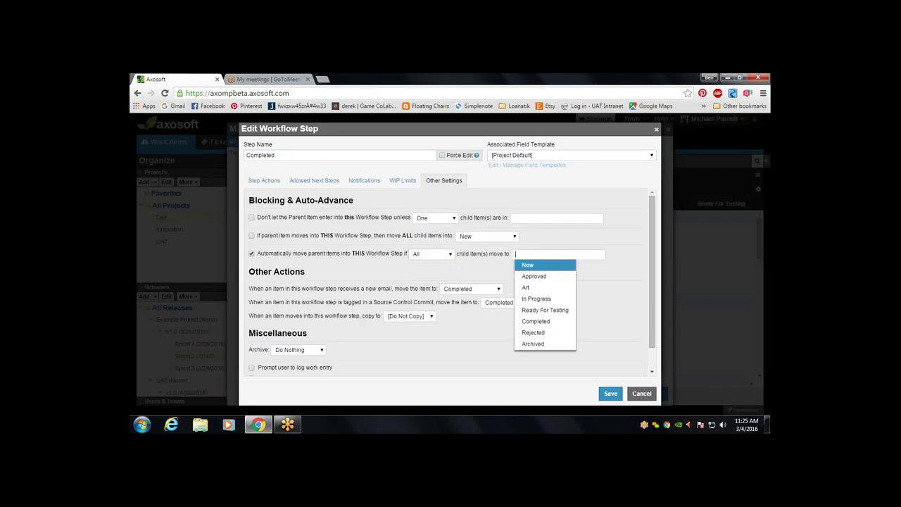
click(536, 321)
click(461, 324)
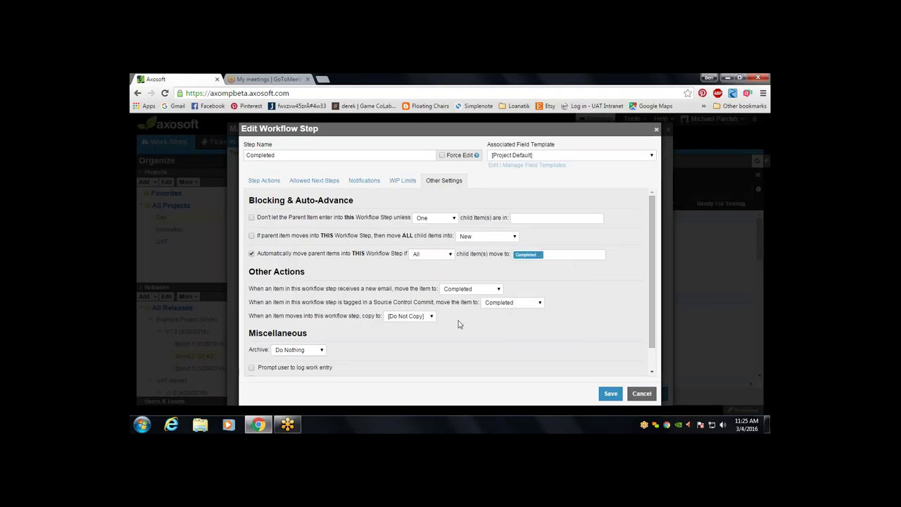
click(611, 393)
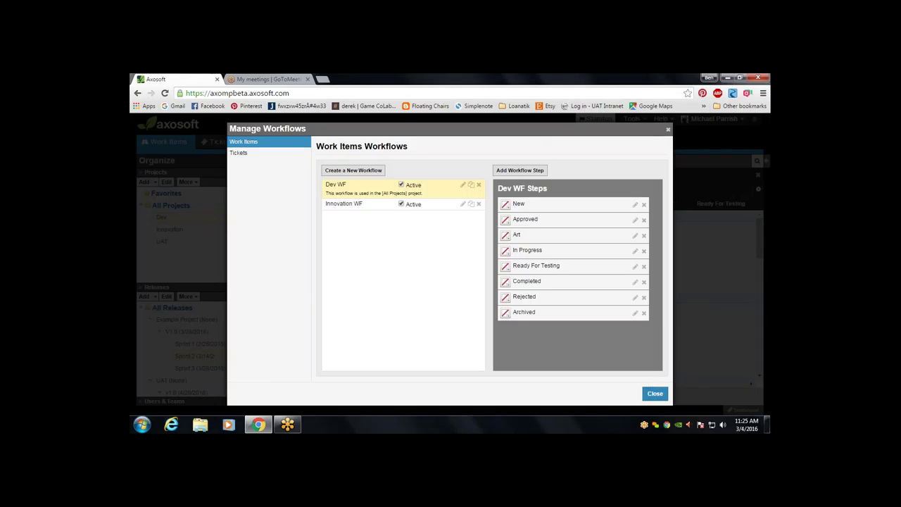
click(655, 394)
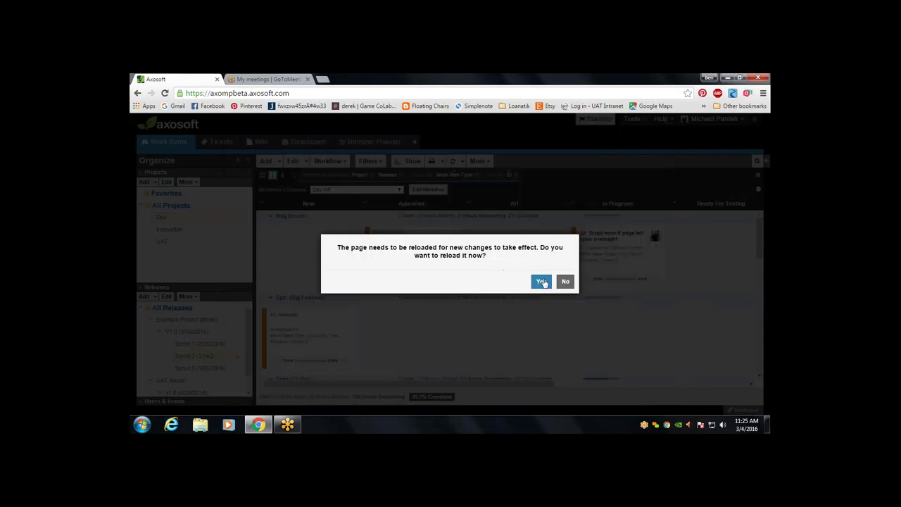
Reload the page and move the Server Build subitems Spec and order Server and Config Server to the Completed workflow step.
click(540, 281)
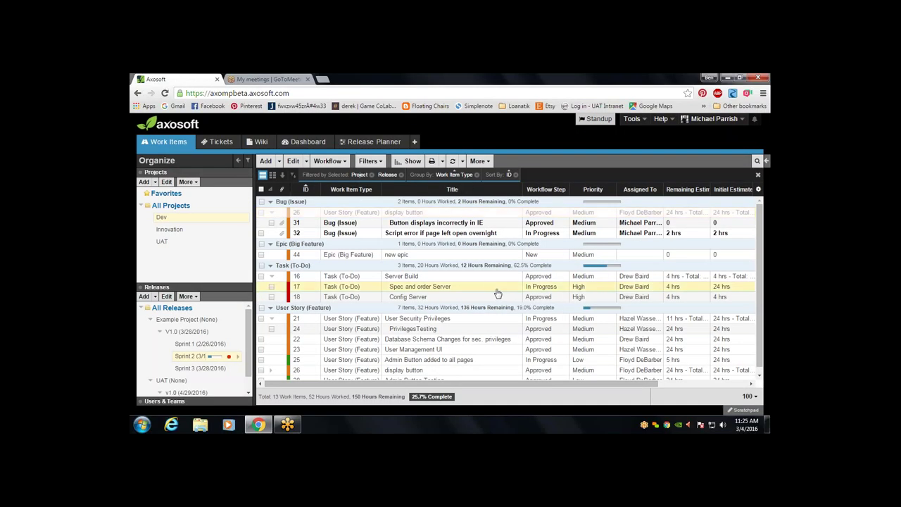
click(325, 161)
click(331, 230)
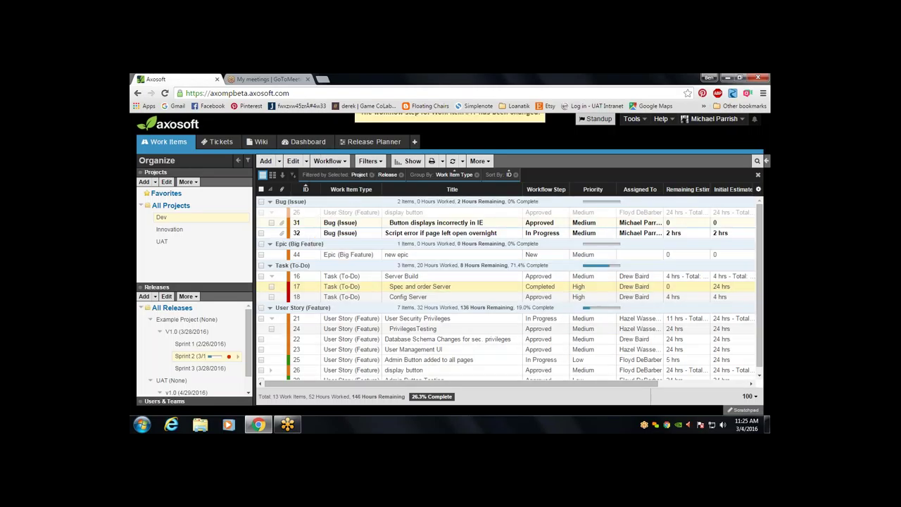
click(450, 296)
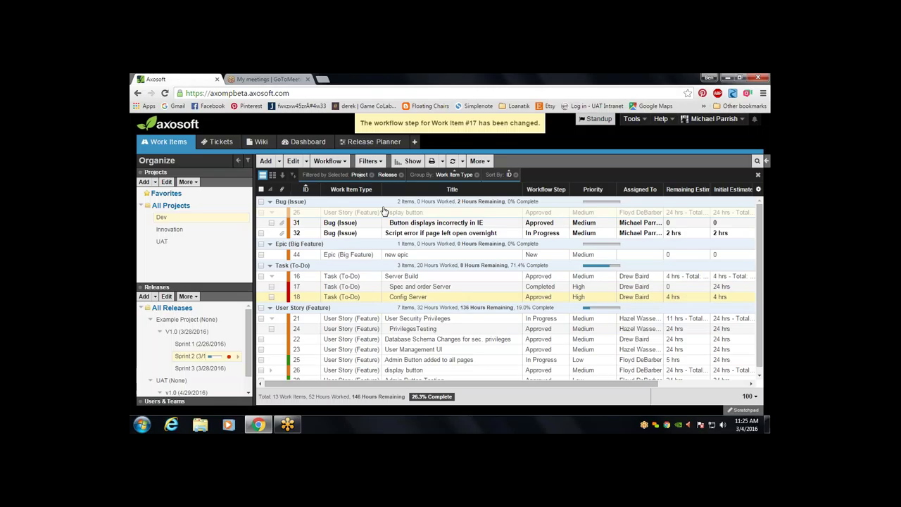
click(327, 161)
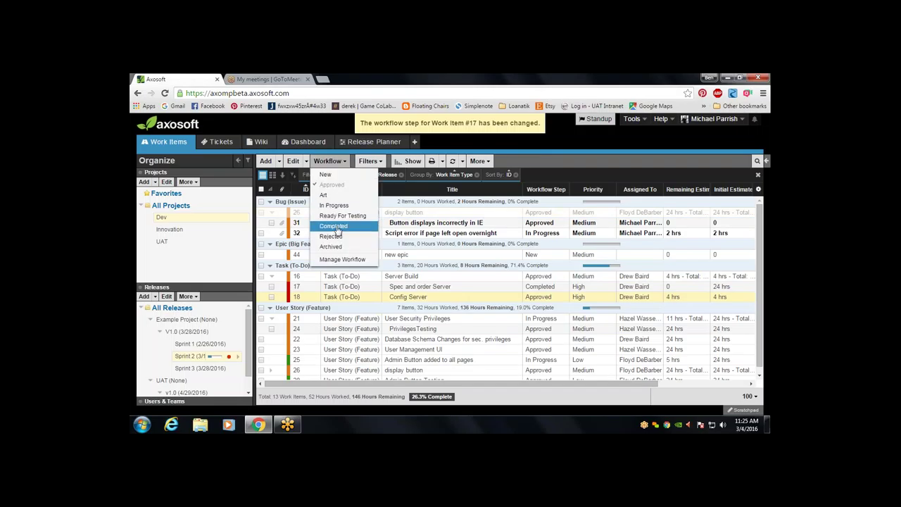
click(336, 227)
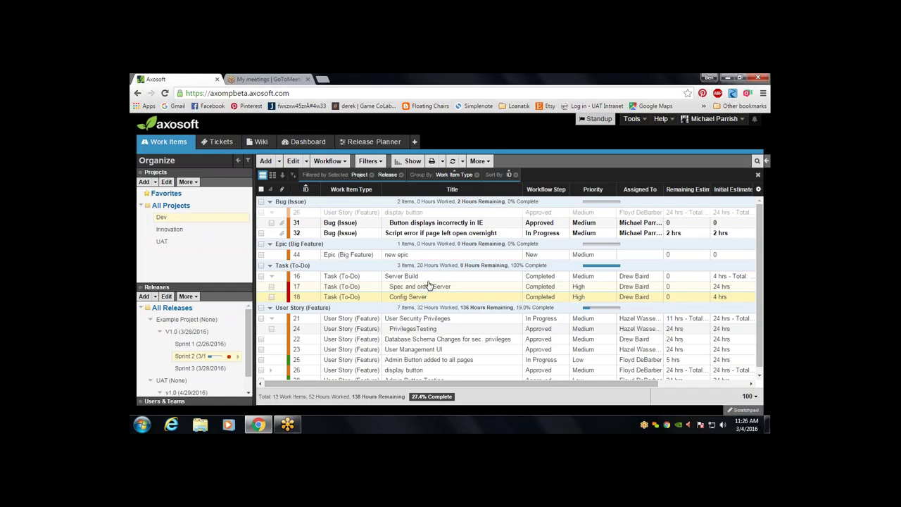
Show the work items as cards and review the step actions of the Completed step in Dev WF, declining the page reload.
click(272, 176)
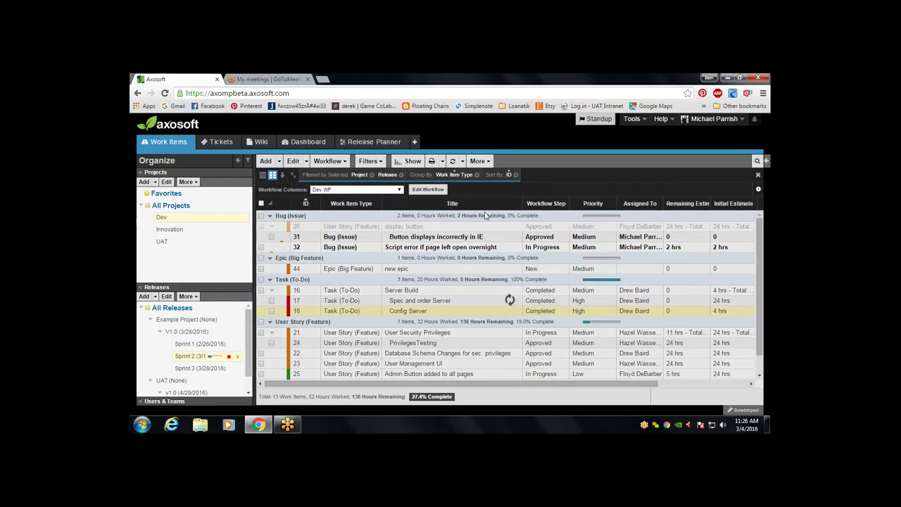
click(421, 188)
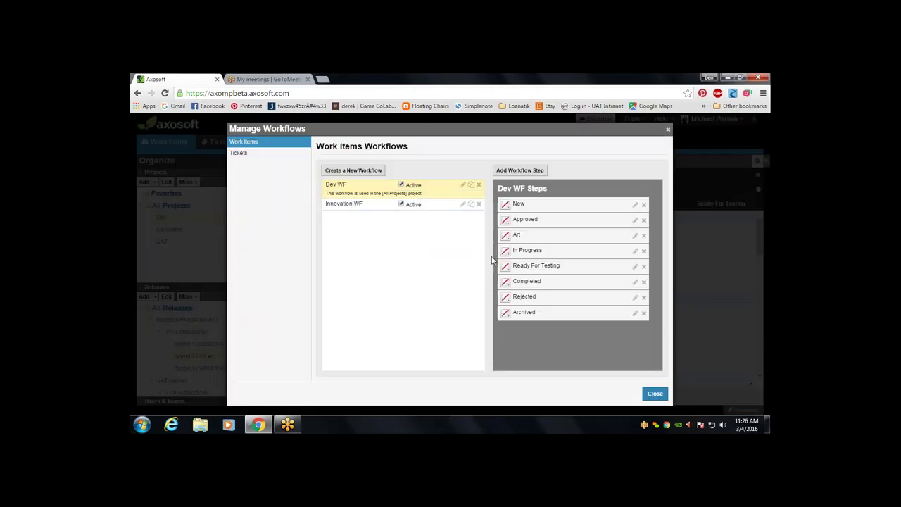
click(634, 282)
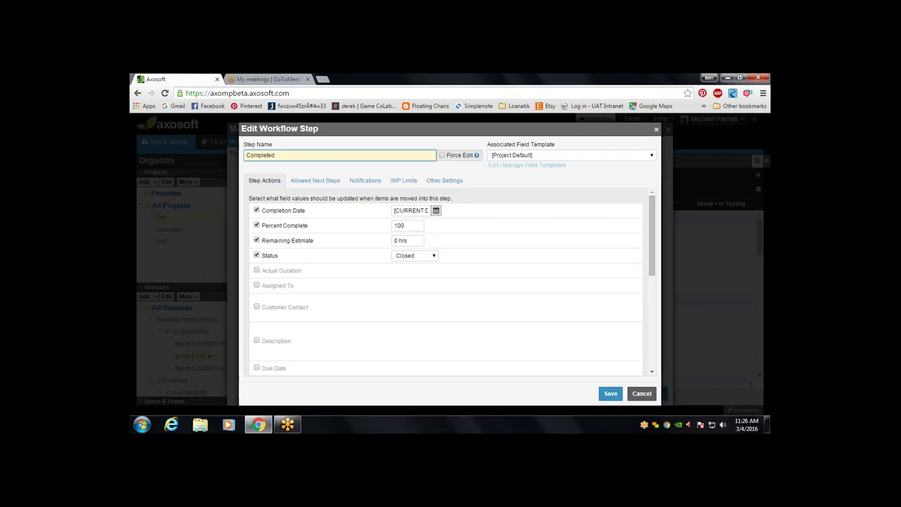
click(610, 393)
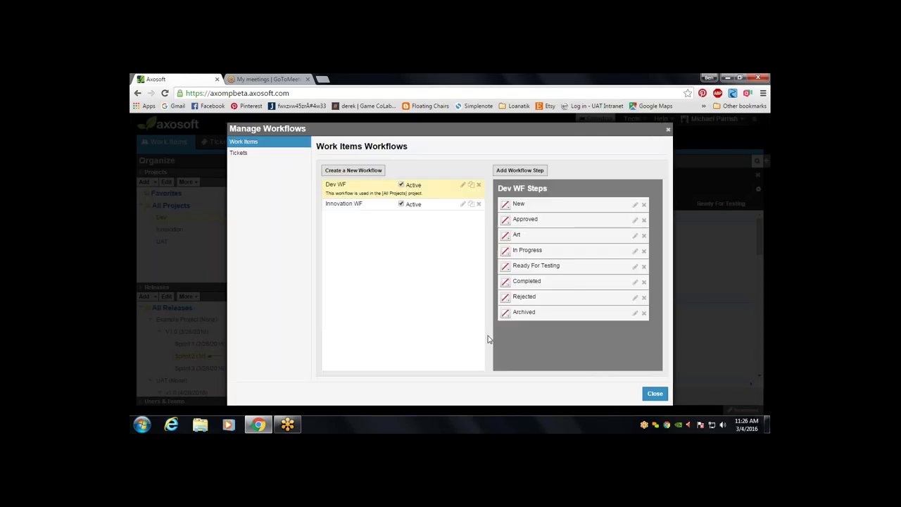
click(655, 393)
click(564, 282)
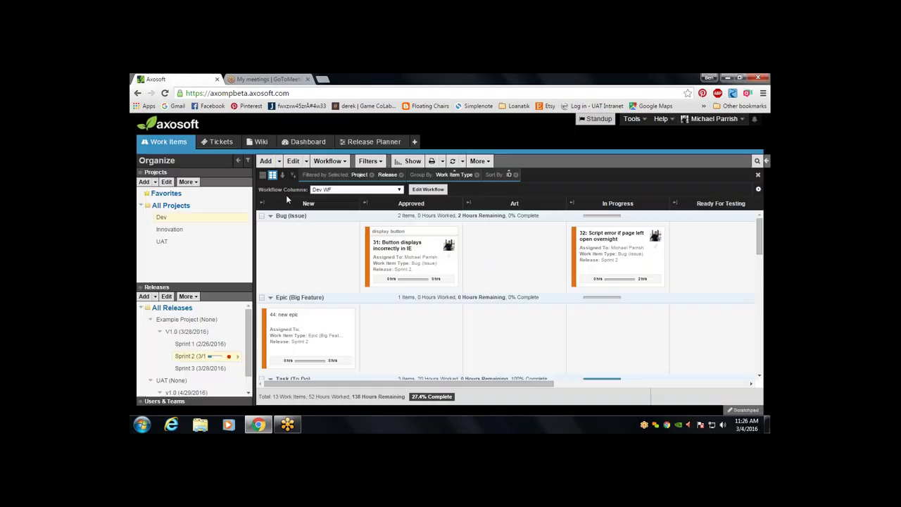
Examine the Sprint 2 burndown and speedometer charts, hide them, and view the details of work item 31 without changing it.
click(411, 161)
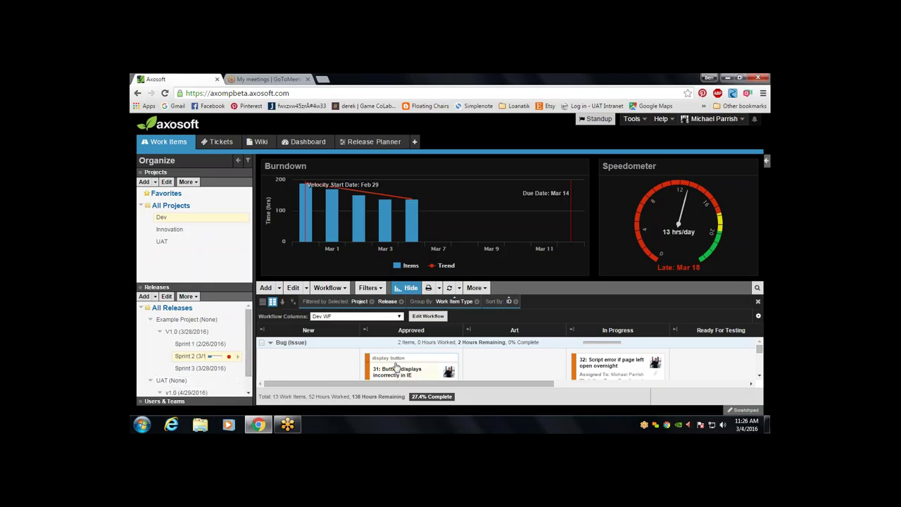
click(412, 288)
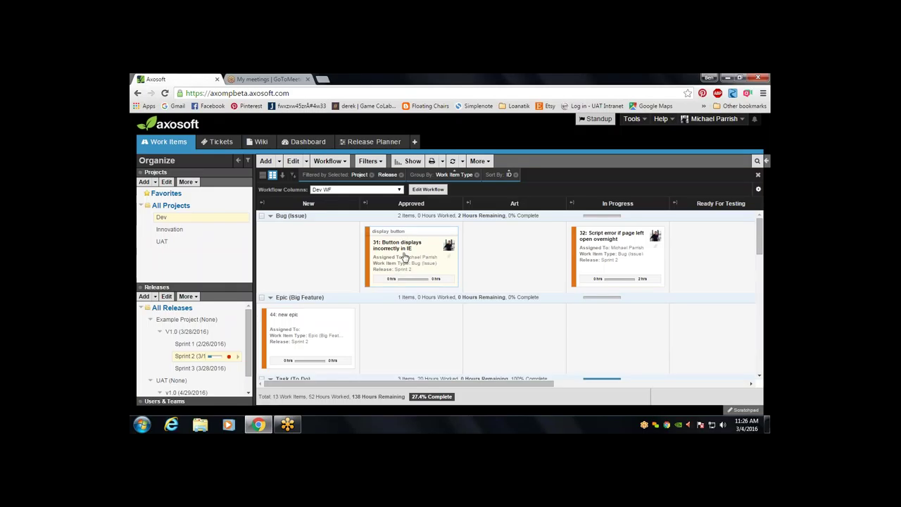
double_click(404, 258)
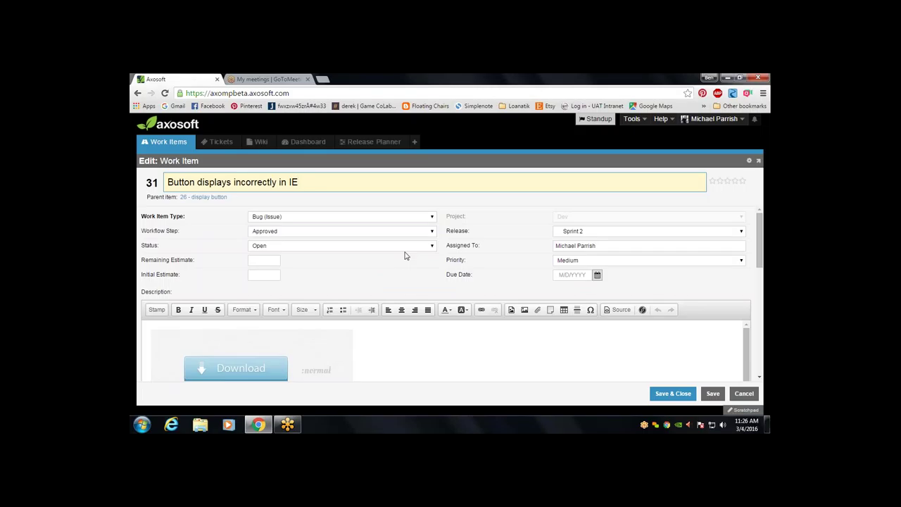
click(745, 394)
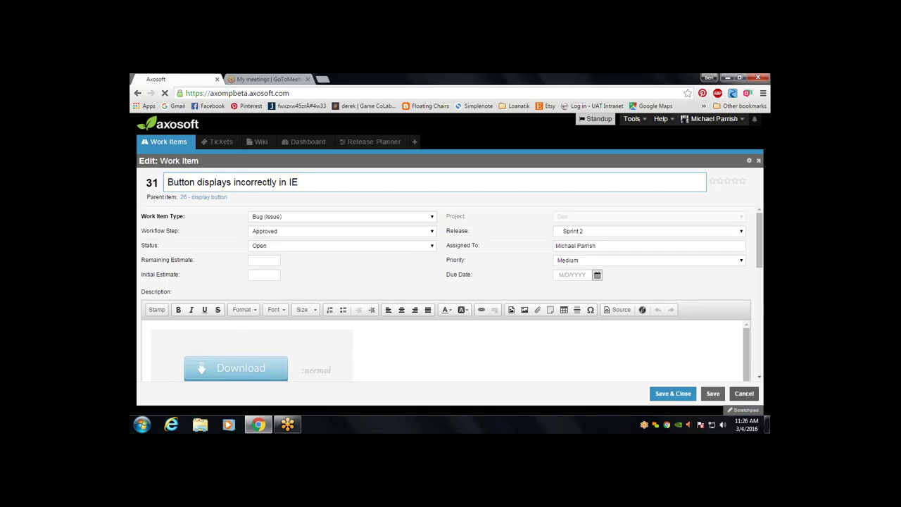